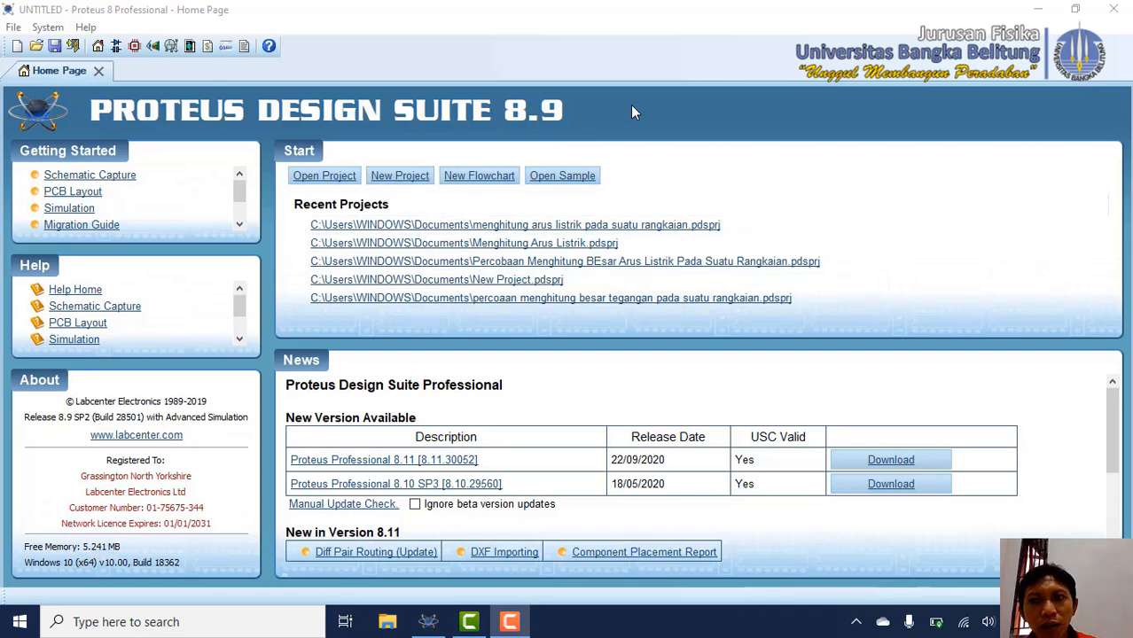
- Start a new project and name it "Menghitung Arus Listrik DC"
{"action": "left_click", "coordinate": [404, 188]}
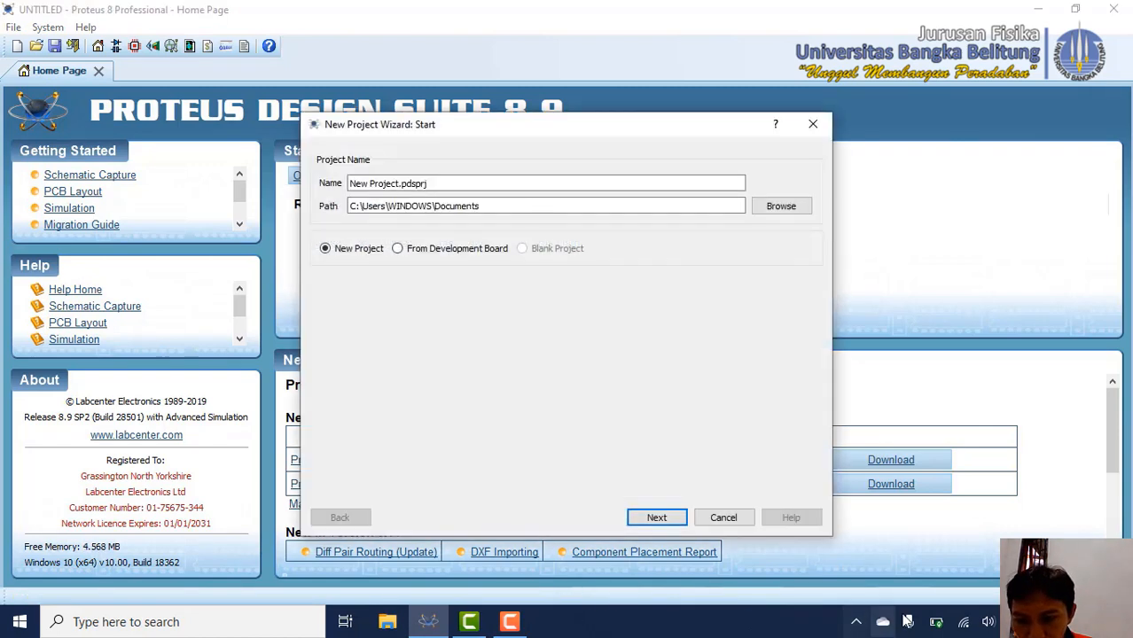
{"action": "left_click", "coordinate": [467, 181]}
{"action": "left_click_drag", "start_coordinate": [454, 184], "coordinate": [311, 190]}
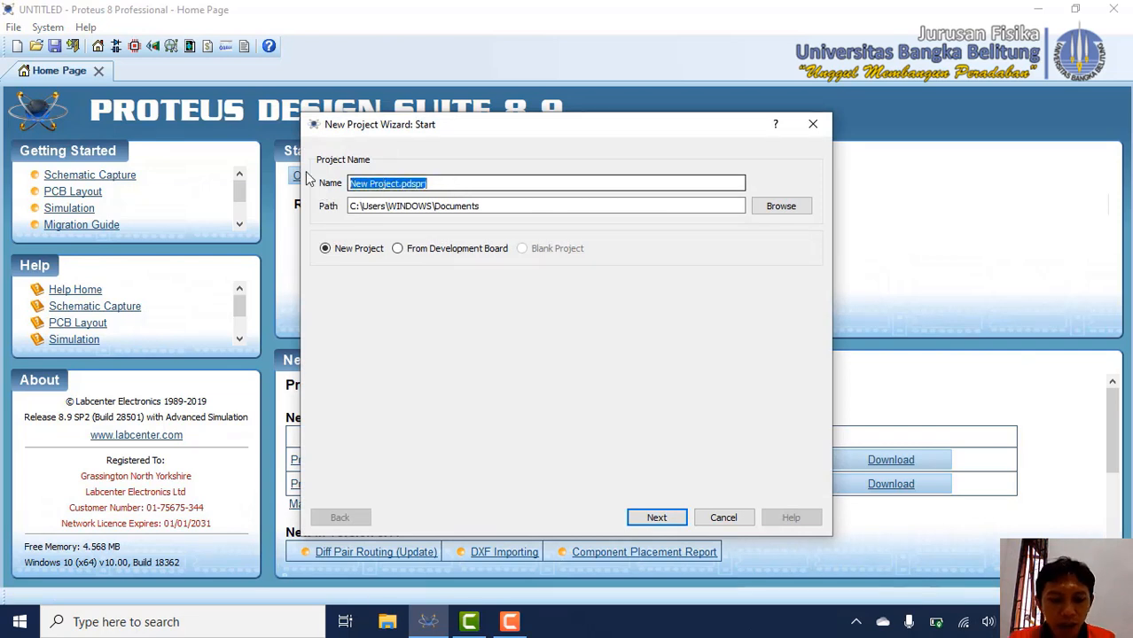
{"action": "type", "text": "engh"}
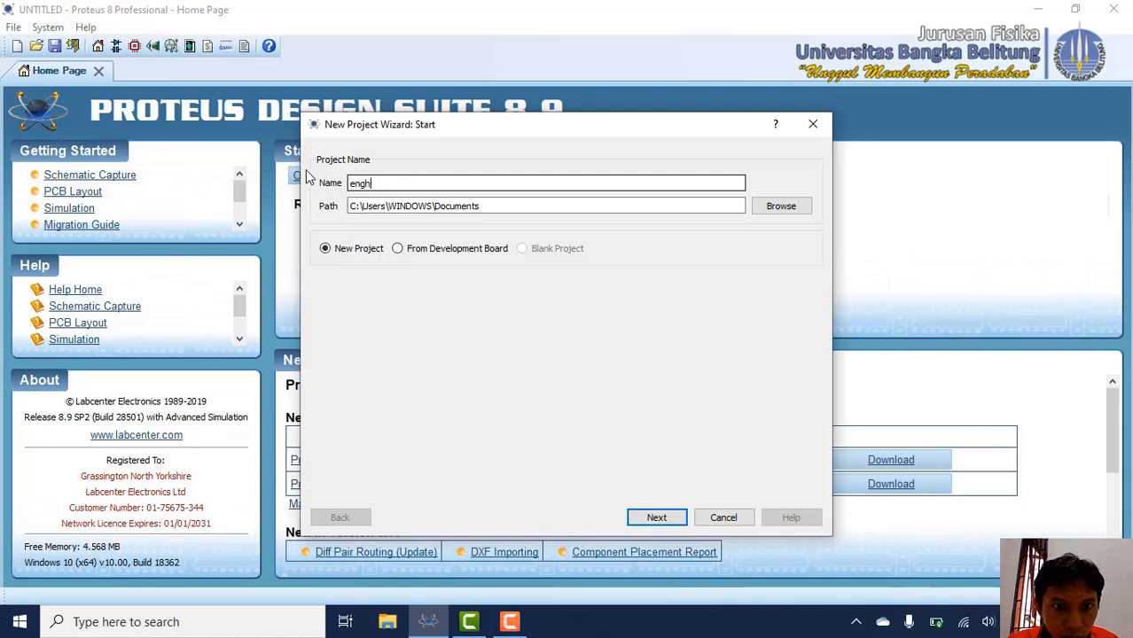
{"action": "key", "text": "BackSpace"}
{"action": "key", "text": "BackSpace"}
{"action": "key", "text": "BackSpace"}
{"action": "key", "text": "BackSpace"}
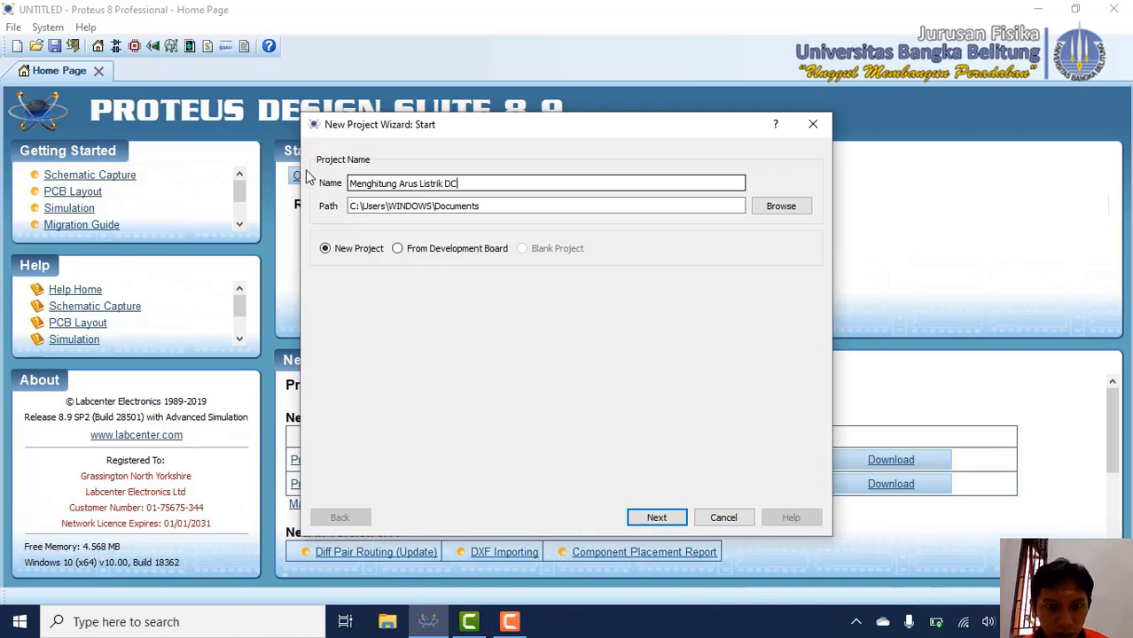
- Create the project with the DEFAULT schematic template, without a PCB layout and without a firmware project
{"action": "left_click", "coordinate": [664, 520]}
{"action": "left_click", "coordinate": [664, 521]}
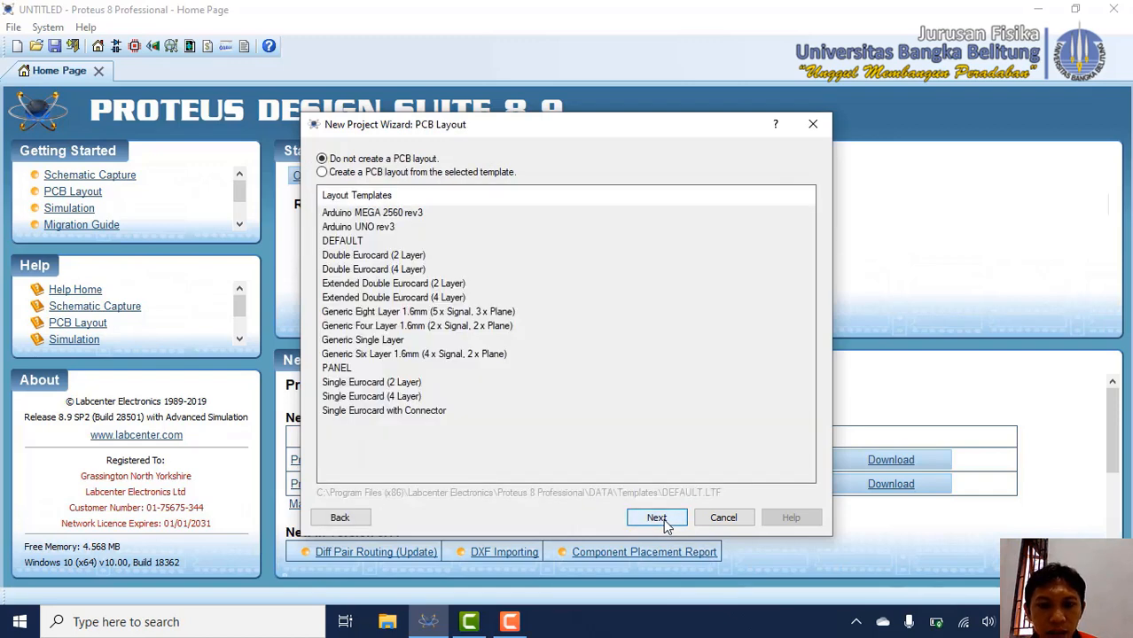
{"action": "left_click", "coordinate": [664, 520]}
{"action": "left_click", "coordinate": [656, 518]}
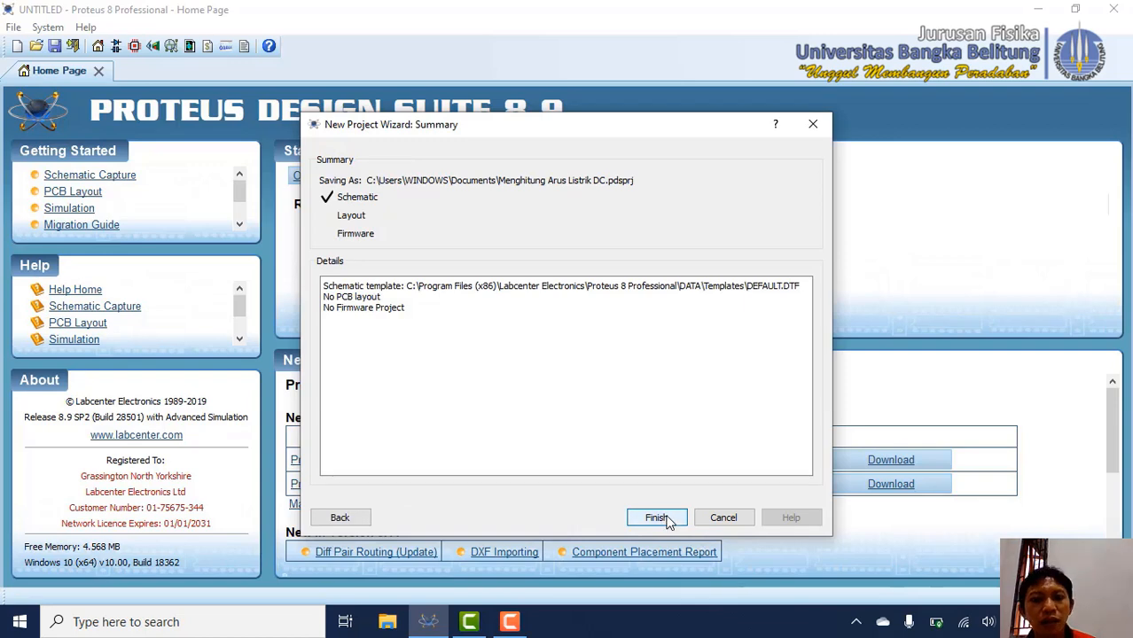
{"action": "left_click", "coordinate": [663, 519]}
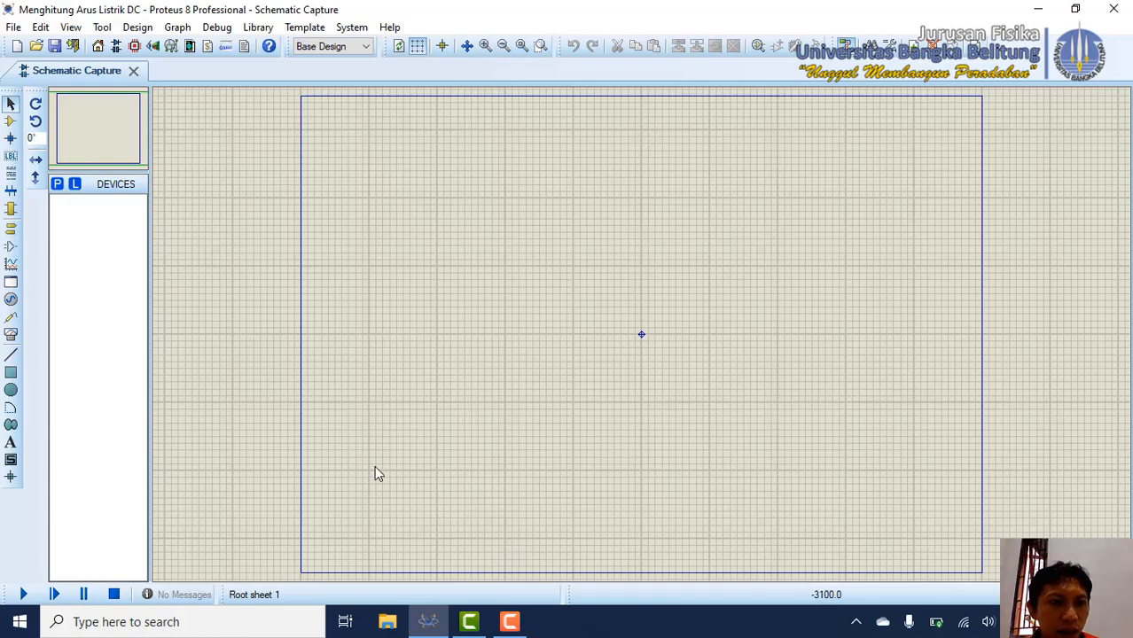
- Find the generic resistor RES with the keyword "RES" and add it to the project's device list
{"action": "left_click", "coordinate": [57, 182]}
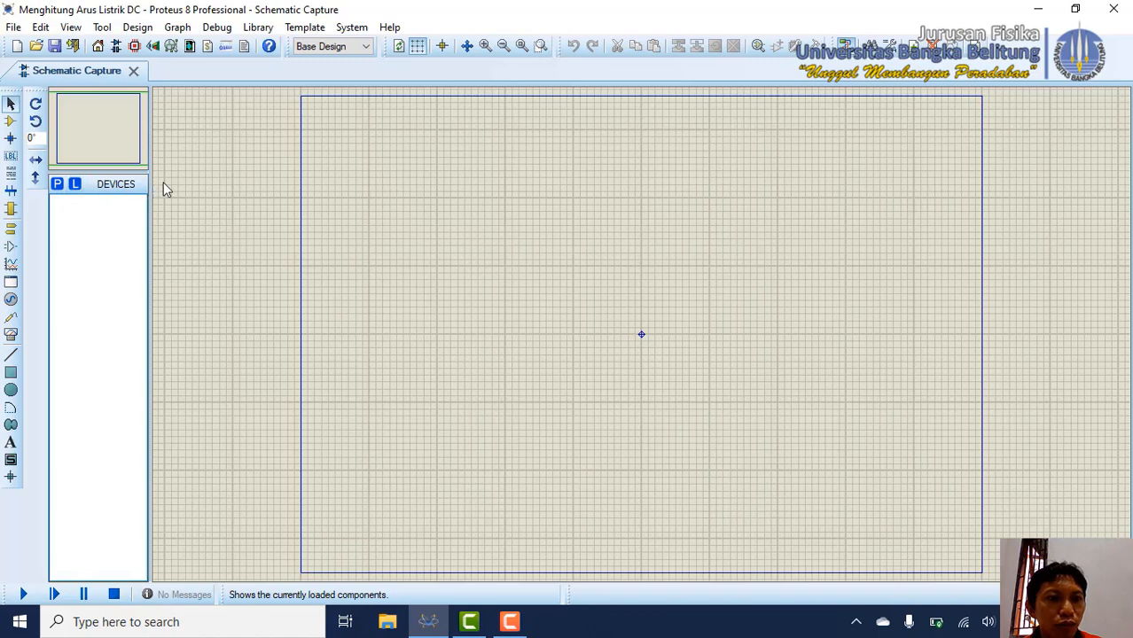
{"action": "left_click", "coordinate": [59, 185]}
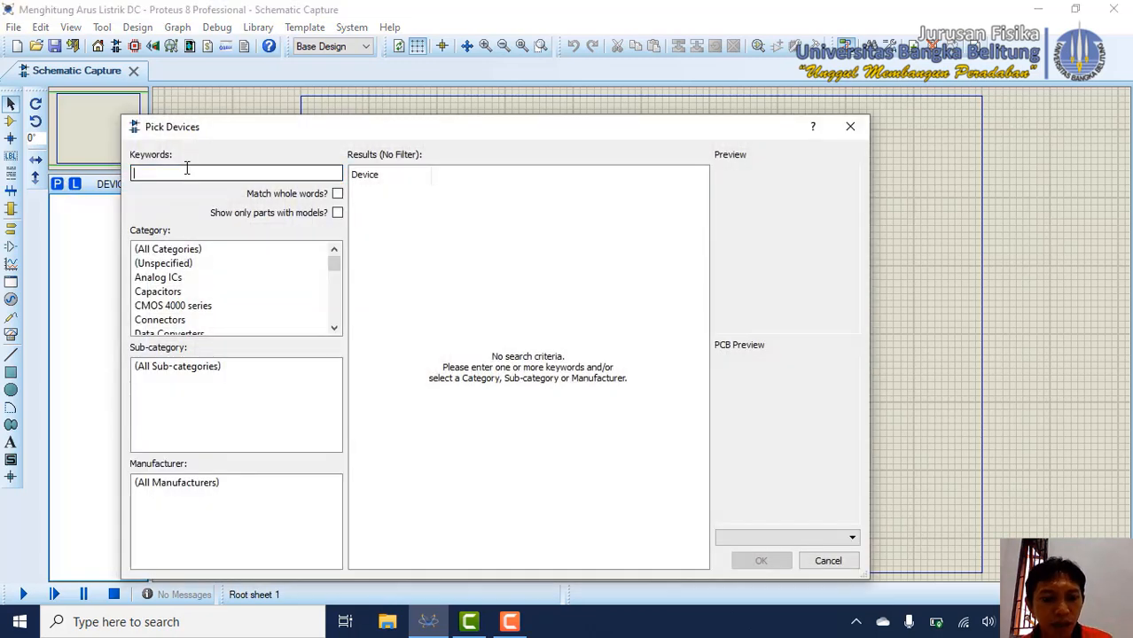
{"action": "type", "text": "RES"}
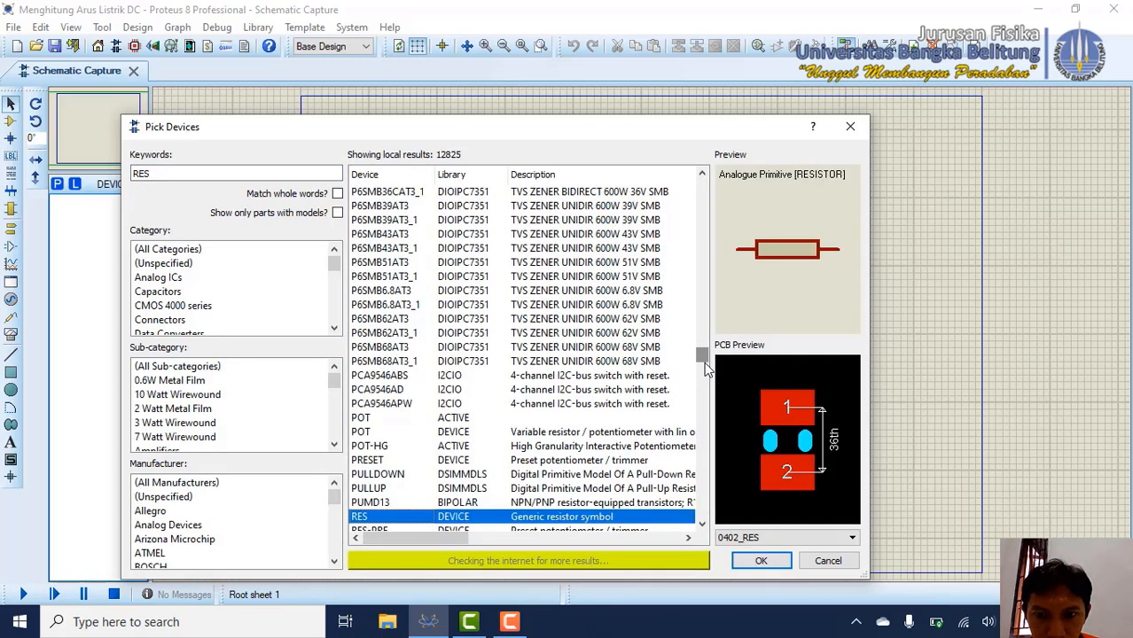
{"action": "left_click_drag", "start_coordinate": [705, 364], "coordinate": [706, 353]}
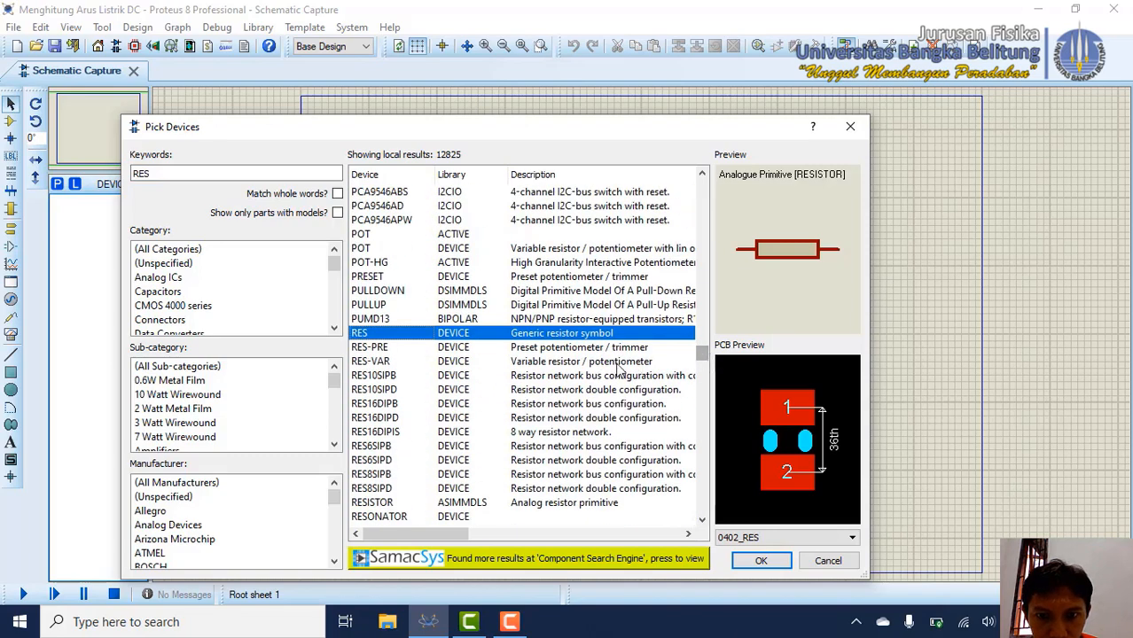
{"action": "left_click", "coordinate": [760, 568]}
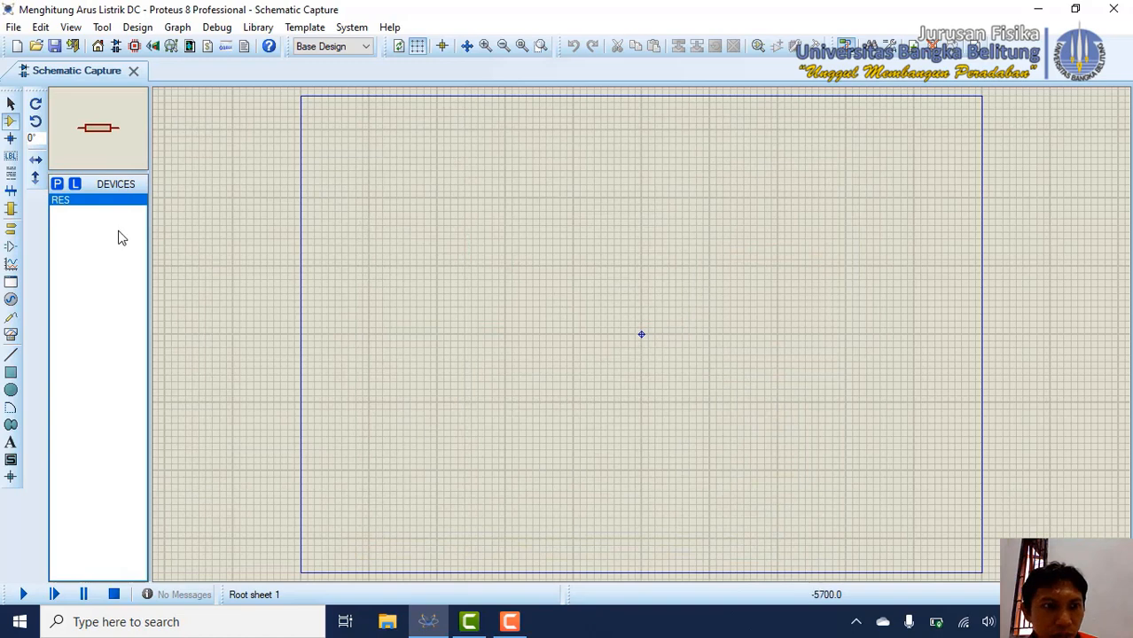
- Search the device library for "cell" and add the single-cell battery CELL to the project's device list
{"action": "left_click", "coordinate": [56, 183]}
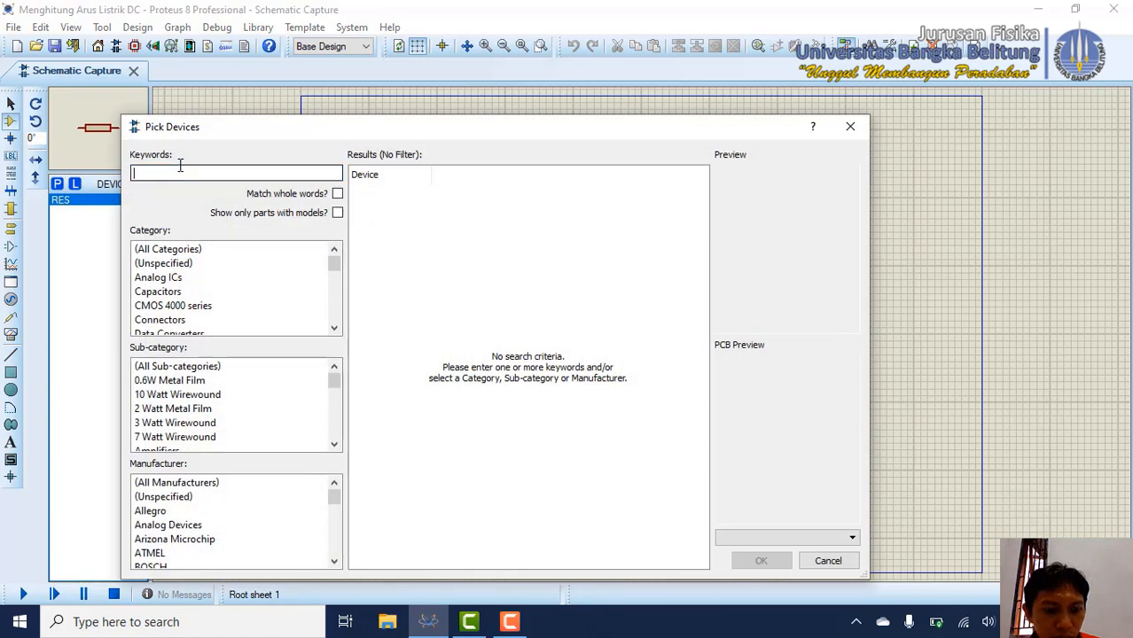
{"action": "type", "text": "s"}
{"action": "type", "text": "e"}
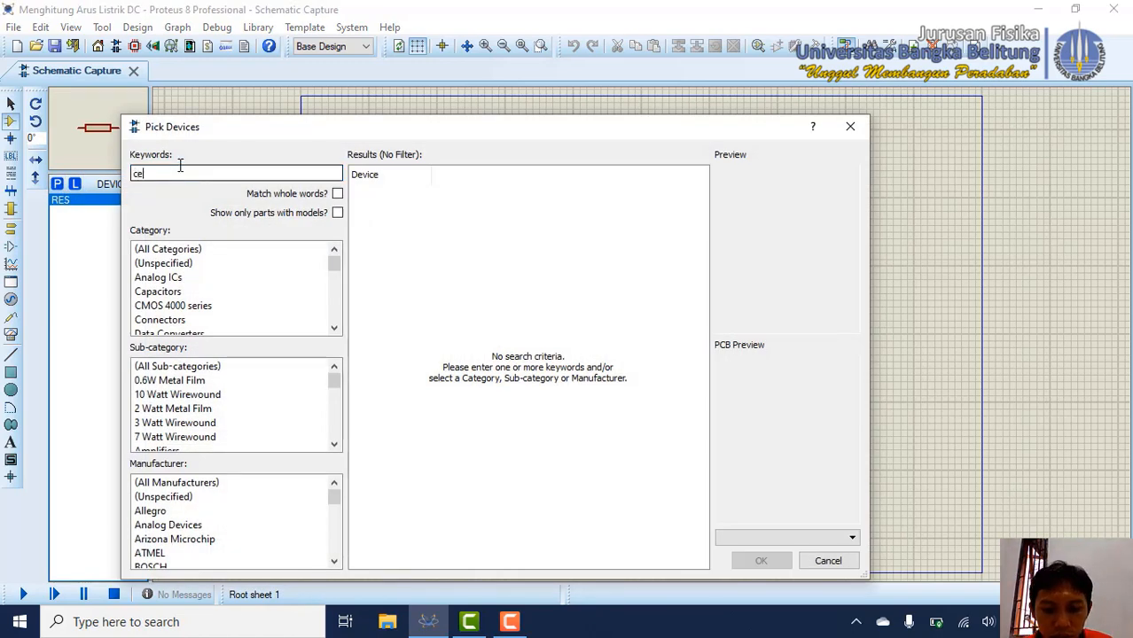
{"action": "type", "text": "ll"}
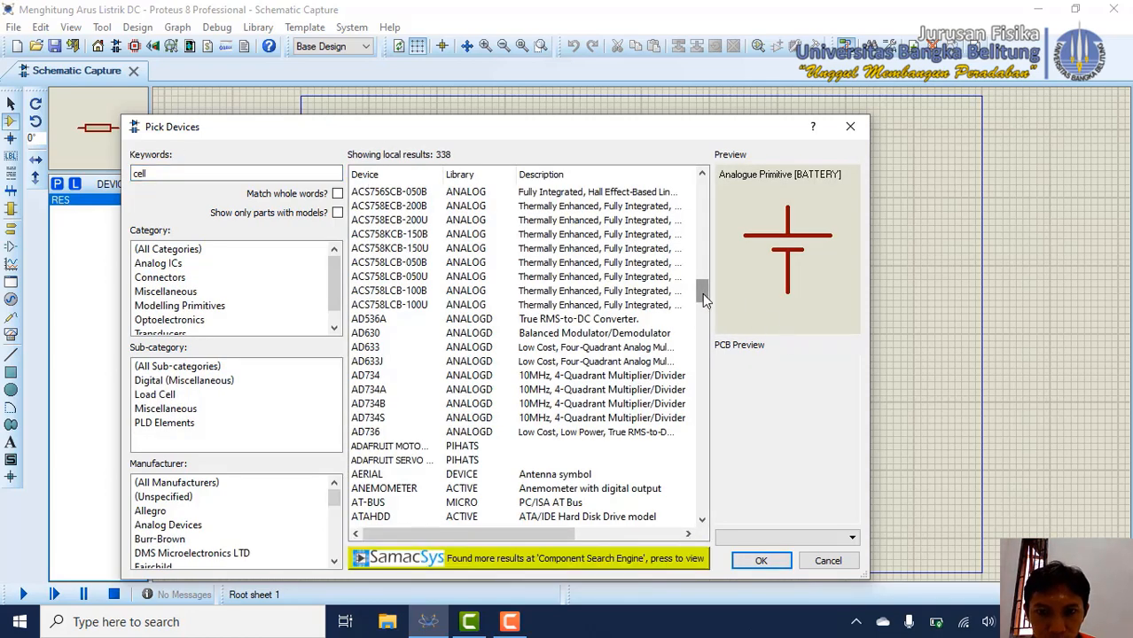
{"action": "mouse_move", "coordinate": [703, 300]}
{"action": "left_mouse_down"}
{"action": "mouse_move", "coordinate": [700, 336]}
{"action": "mouse_move", "coordinate": [701, 309]}
{"action": "left_mouse_up"}
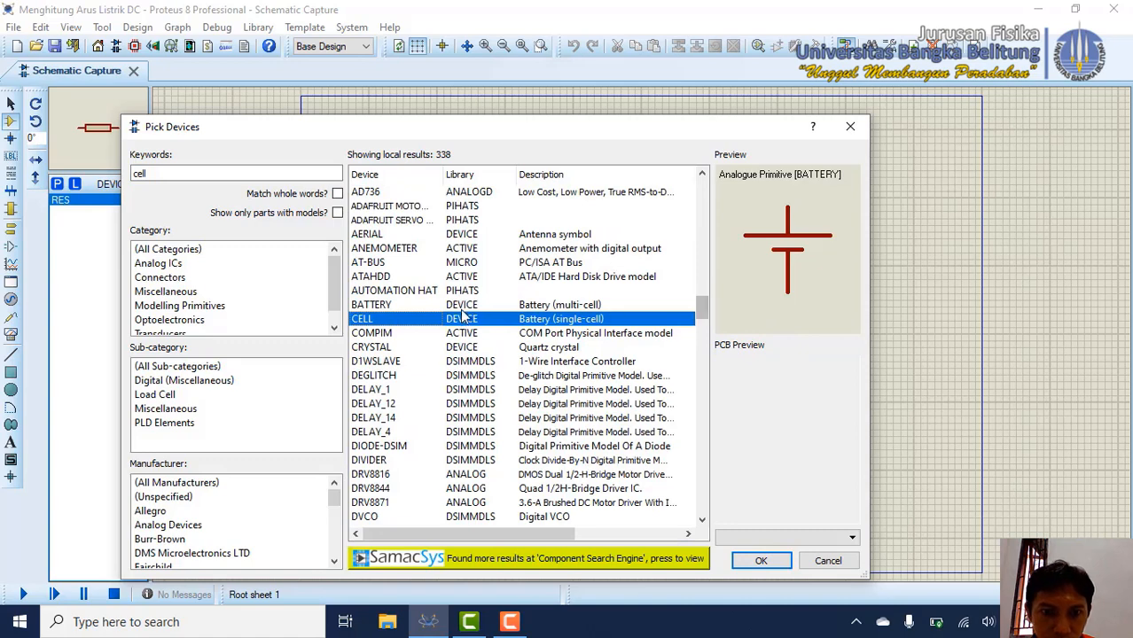
{"action": "left_click", "coordinate": [396, 308]}
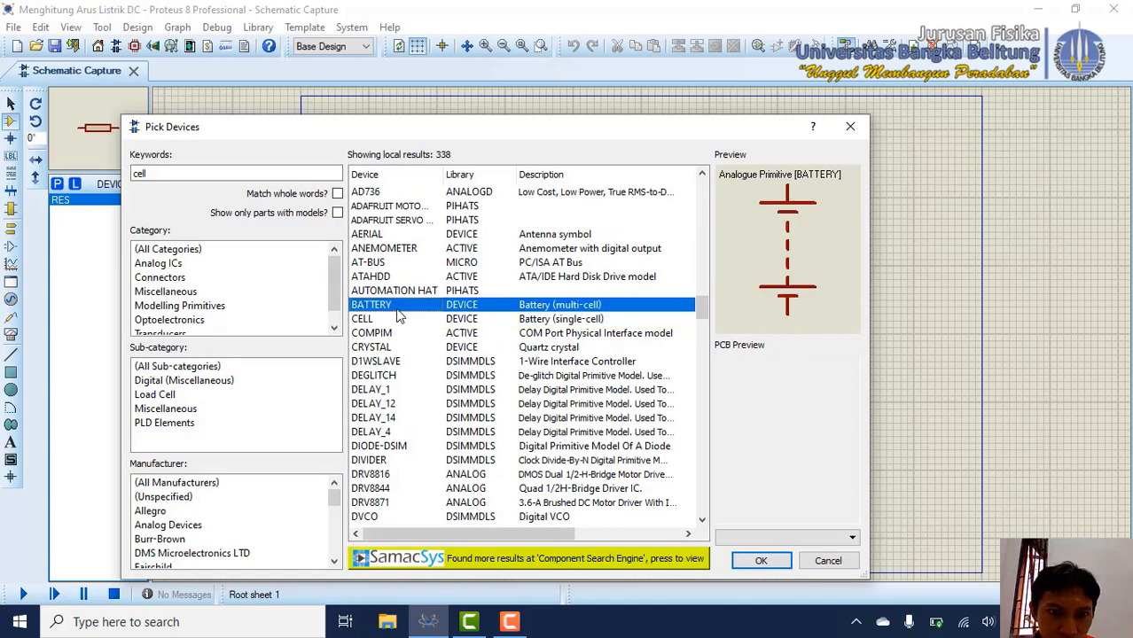
{"action": "left_click", "coordinate": [607, 323]}
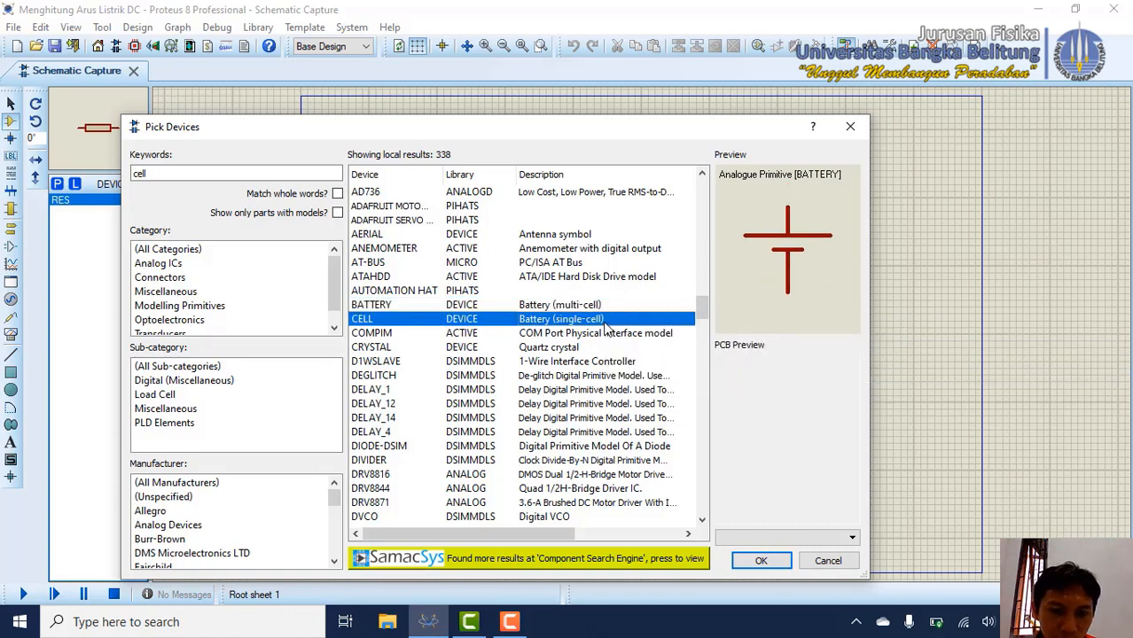
{"action": "left_click", "coordinate": [760, 561]}
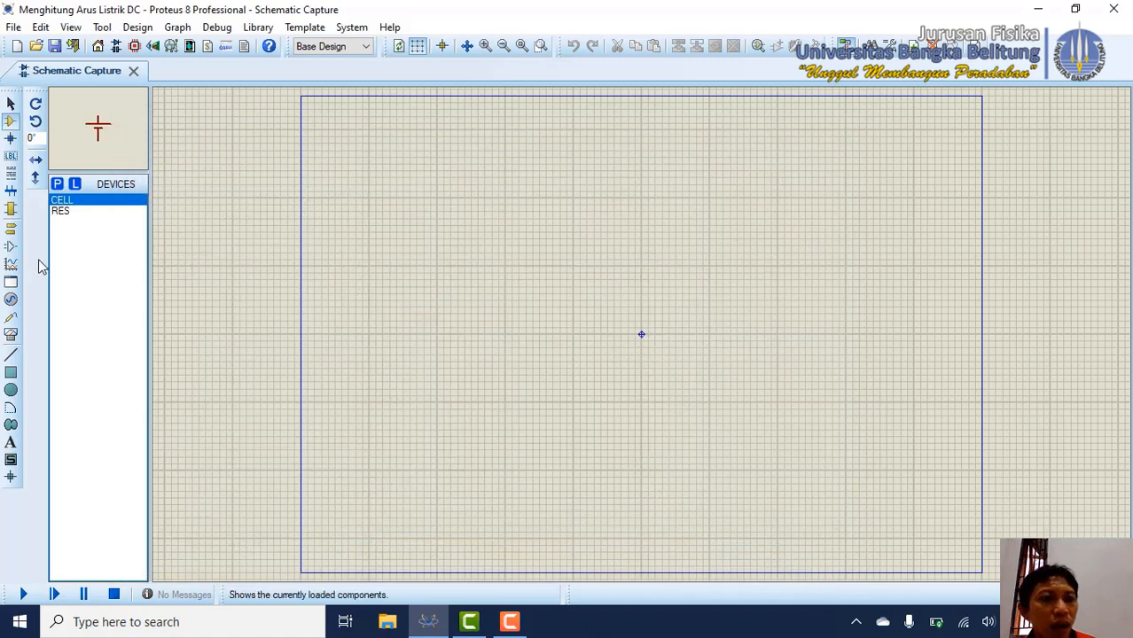
- Place a CELL battery on the sheet to the left of the origin marker and rotate it anti-clockwise
{"action": "left_click", "coordinate": [558, 297]}
{"action": "left_click", "coordinate": [545, 341]}
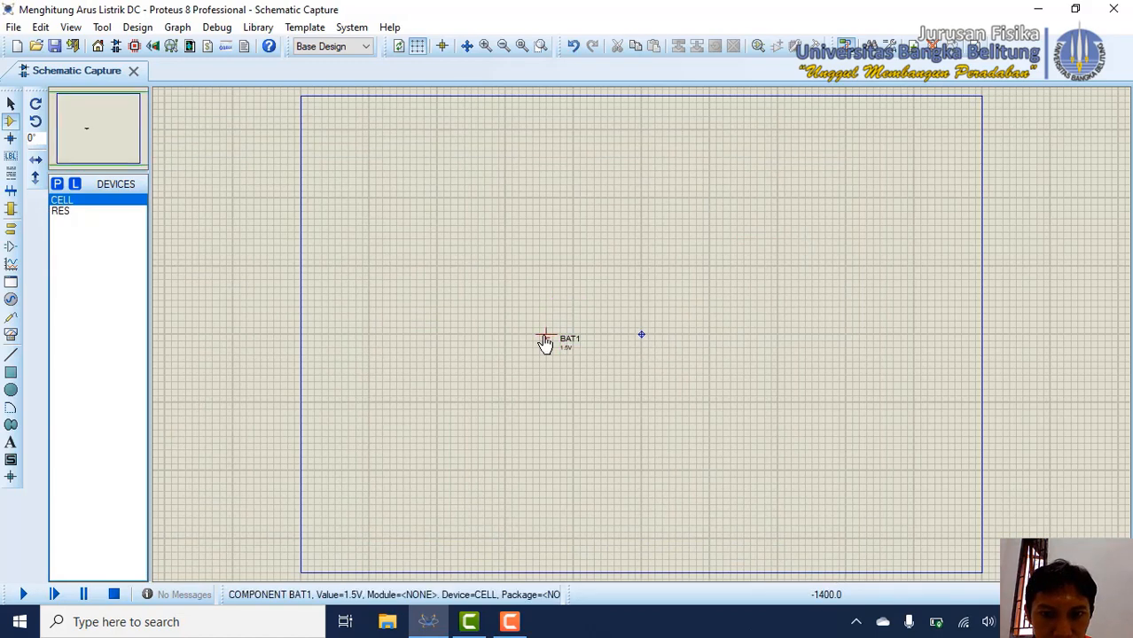
{"action": "right_click", "coordinate": [545, 342]}
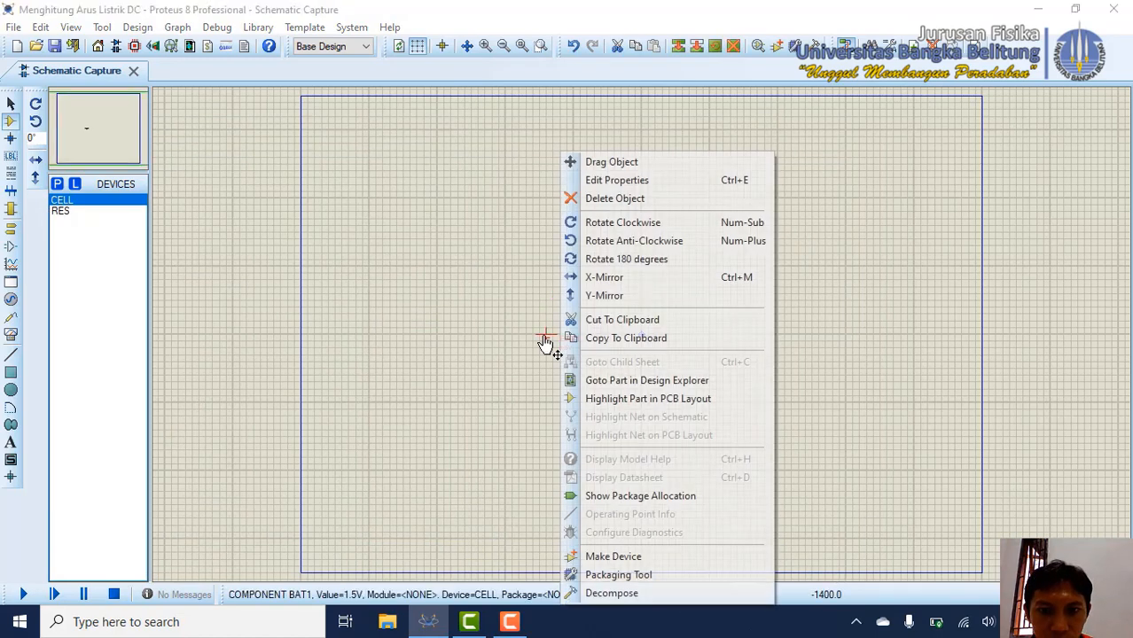
{"action": "left_click", "coordinate": [620, 241]}
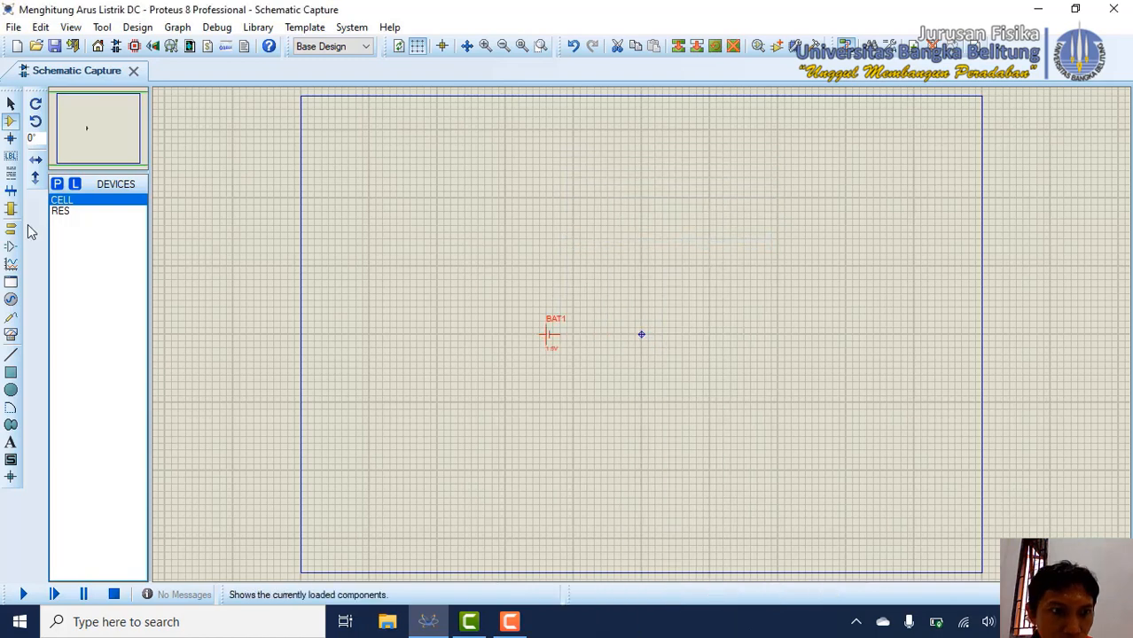
- Place a RES resistor above the battery and shift it slightly down and to the left, closer to the battery
{"action": "left_click", "coordinate": [60, 211]}
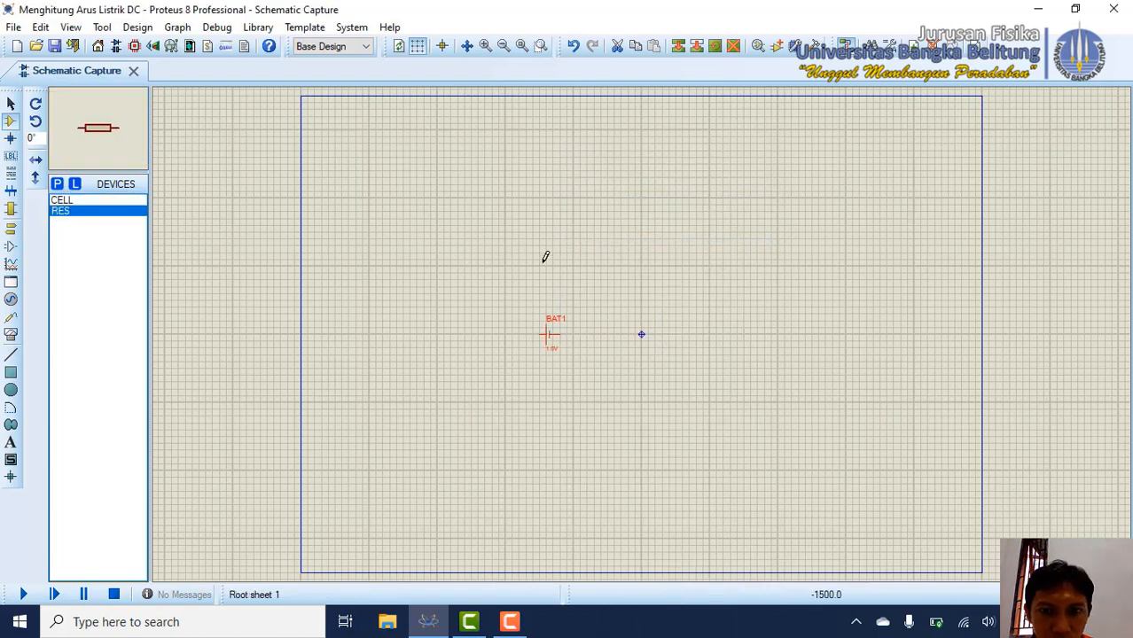
{"action": "left_click", "coordinate": [550, 261]}
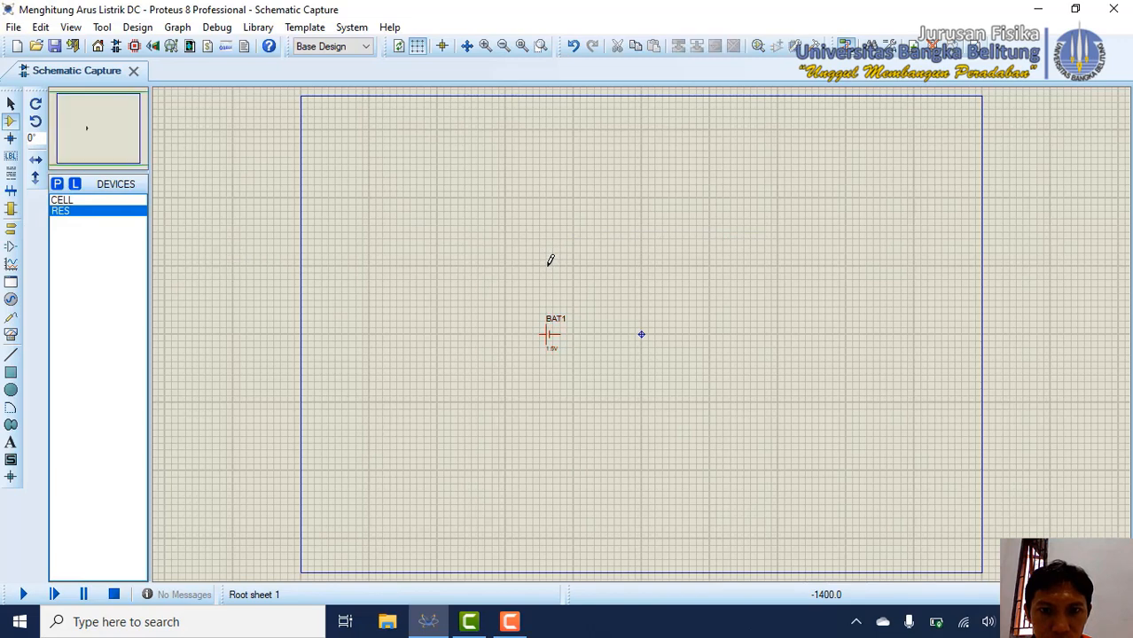
{"action": "left_click", "coordinate": [551, 232]}
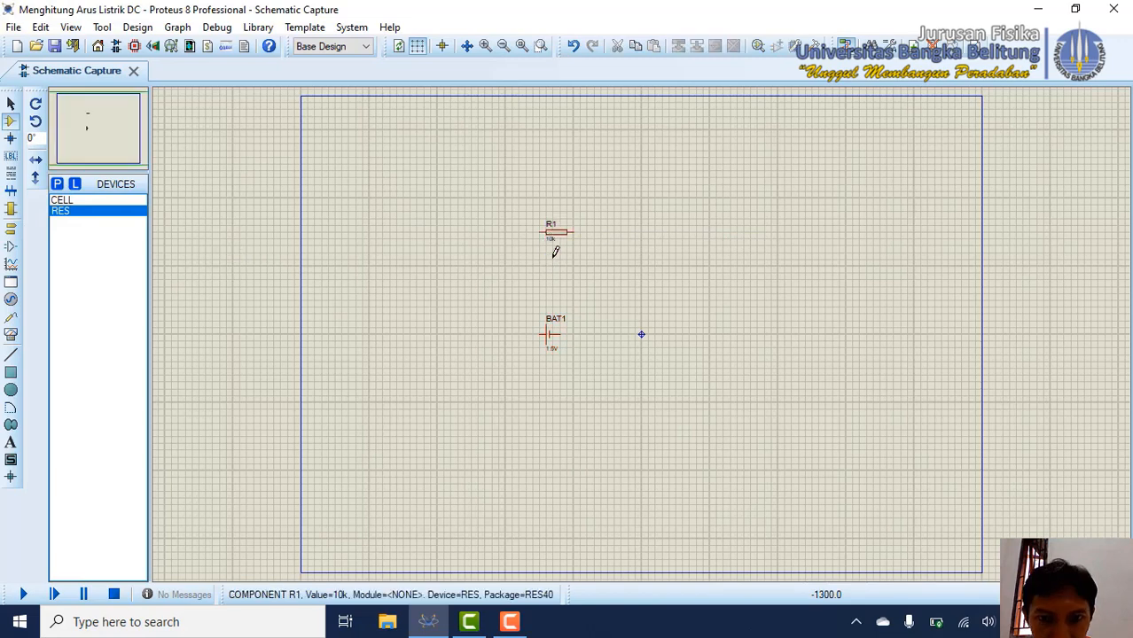
{"action": "scroll", "coordinate": [548, 246], "scroll_direction": "up", "scroll_amount": 1}
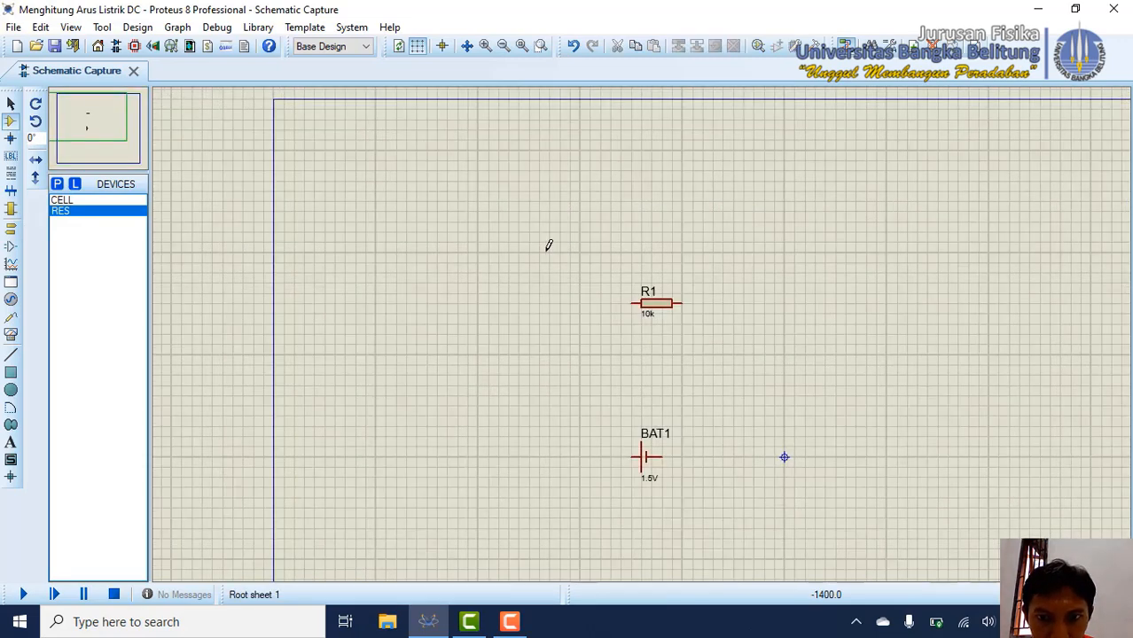
{"action": "scroll", "coordinate": [549, 246], "scroll_direction": "up", "scroll_amount": 1}
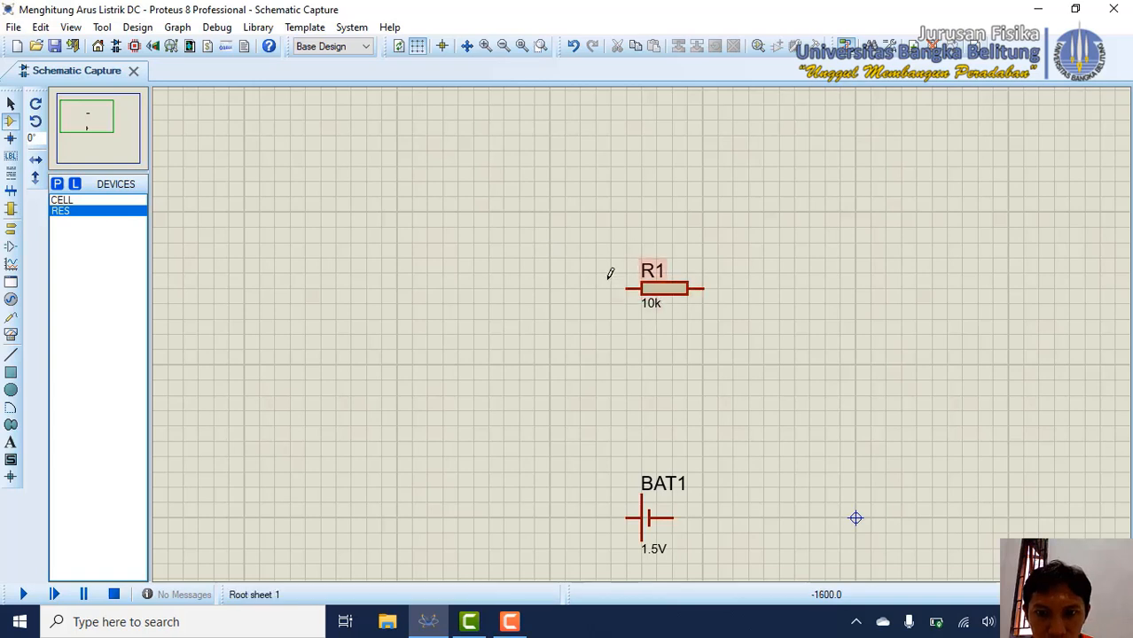
{"action": "left_click_drag", "start_coordinate": [610, 274], "coordinate": [676, 366]}
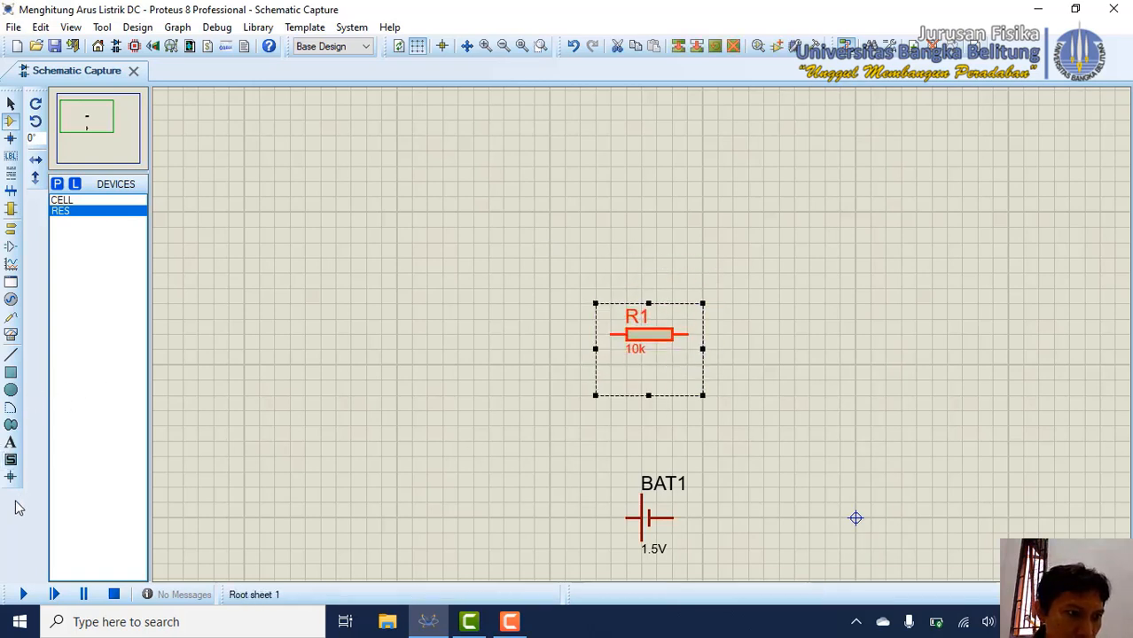
- Place a DC ammeter to the left of the resistor and battery, at a height between them, and rotate it clockwise
{"action": "left_click", "coordinate": [20, 335]}
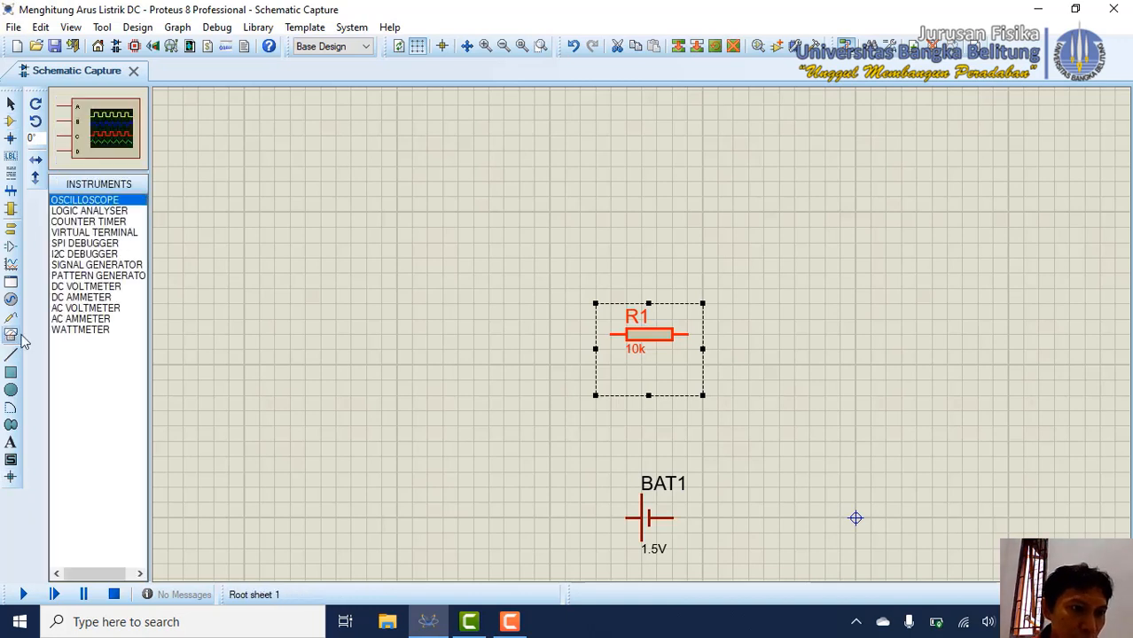
{"action": "left_click", "coordinate": [96, 298]}
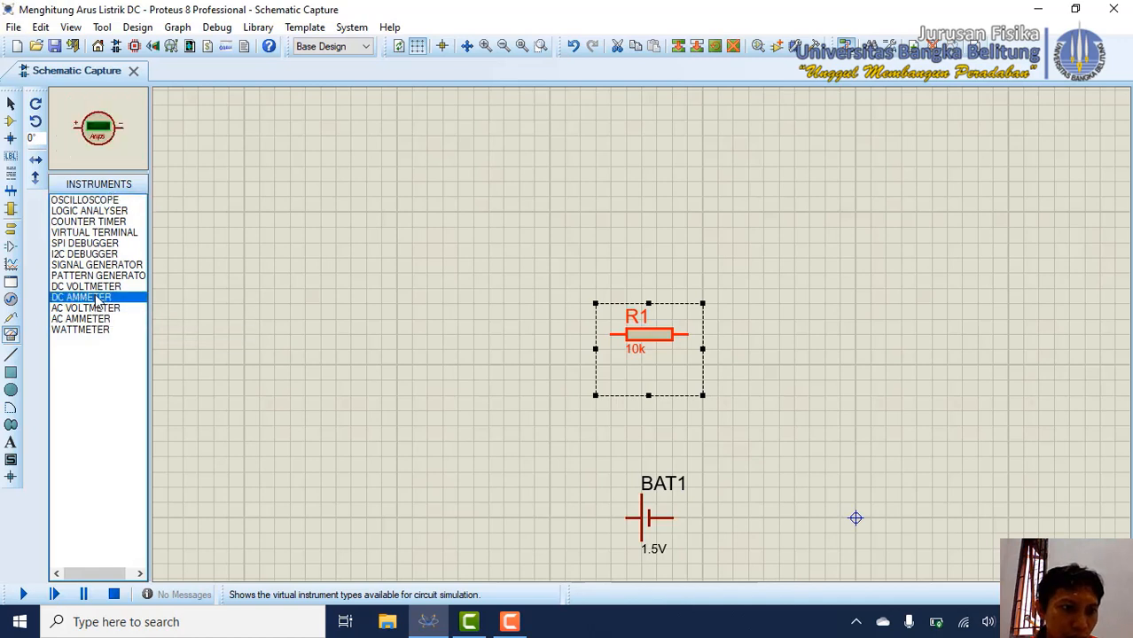
{"action": "left_click", "coordinate": [503, 417]}
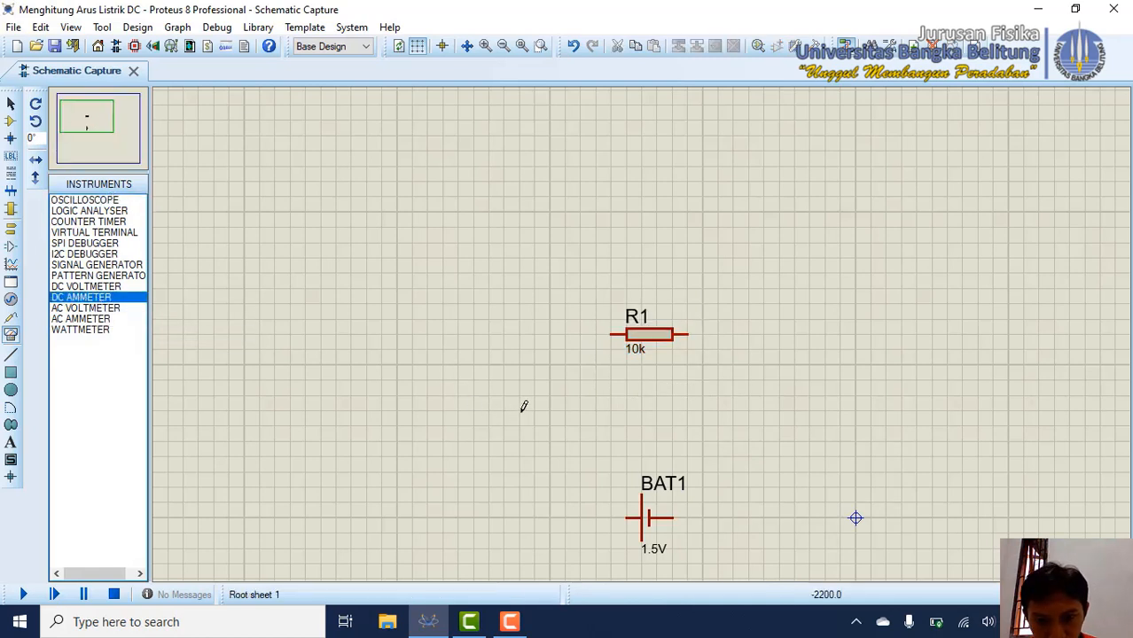
{"action": "left_click", "coordinate": [520, 408]}
{"action": "left_click", "coordinate": [520, 408]}
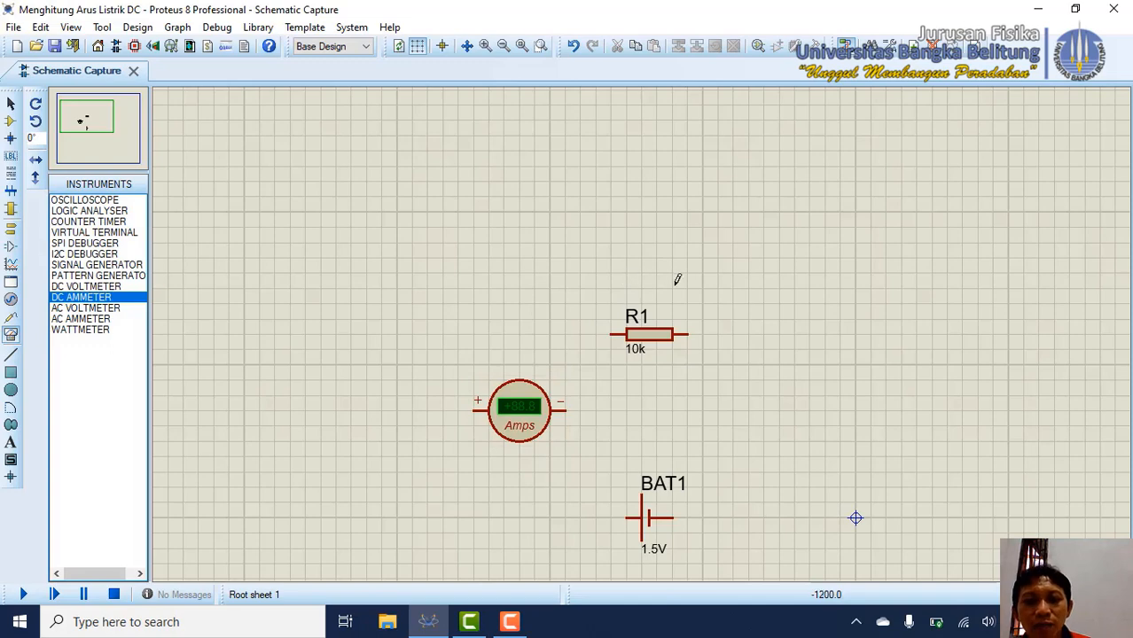
{"action": "right_click", "coordinate": [543, 426]}
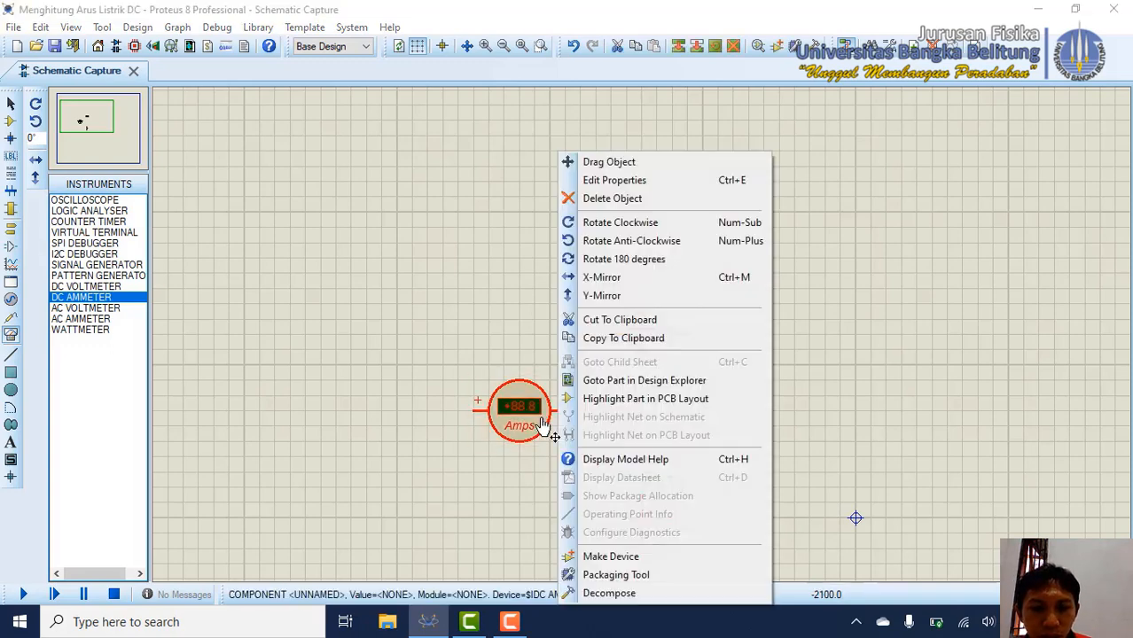
{"action": "left_click", "coordinate": [608, 225]}
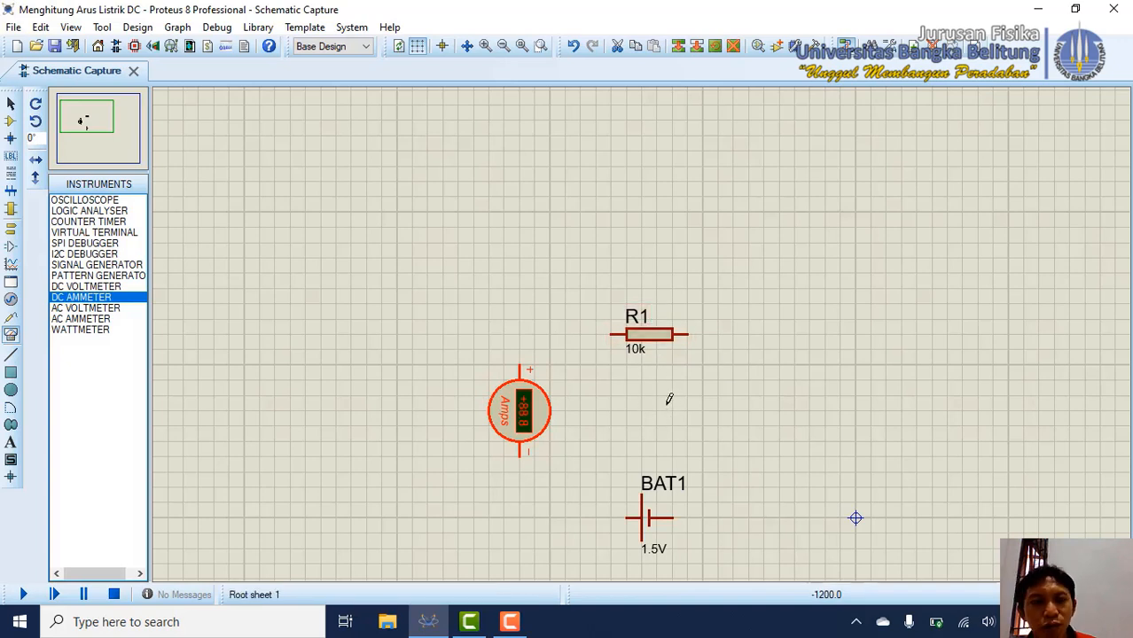
- Wire the battery's positive terminal to the negative terminal of the DC ammeter
{"action": "left_click", "coordinate": [612, 333]}
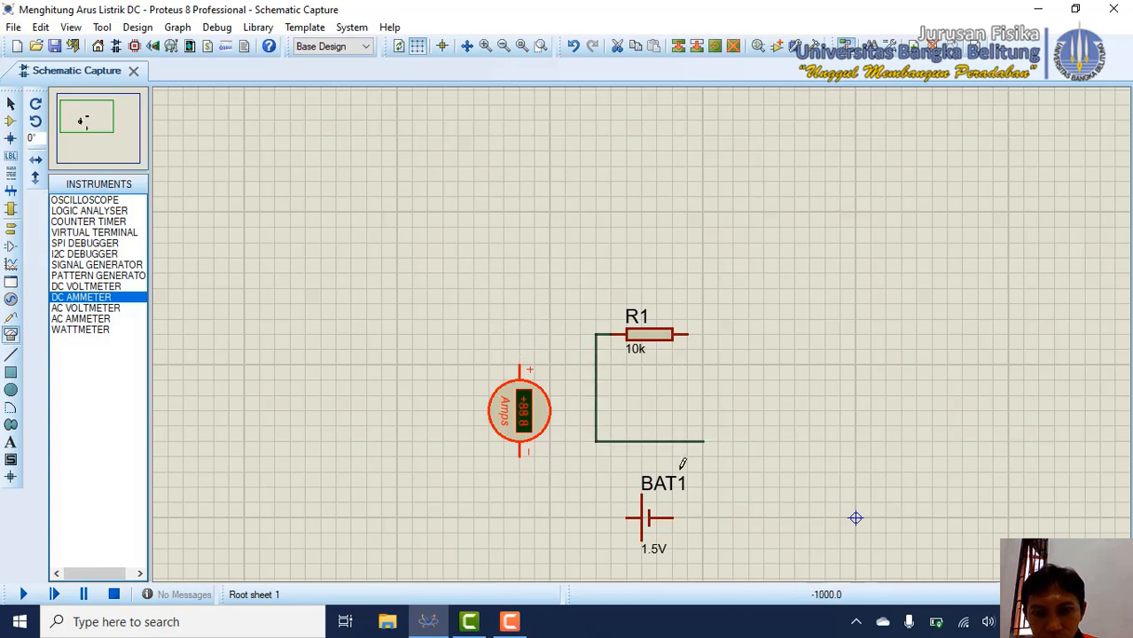
{"action": "right_click", "coordinate": [604, 367]}
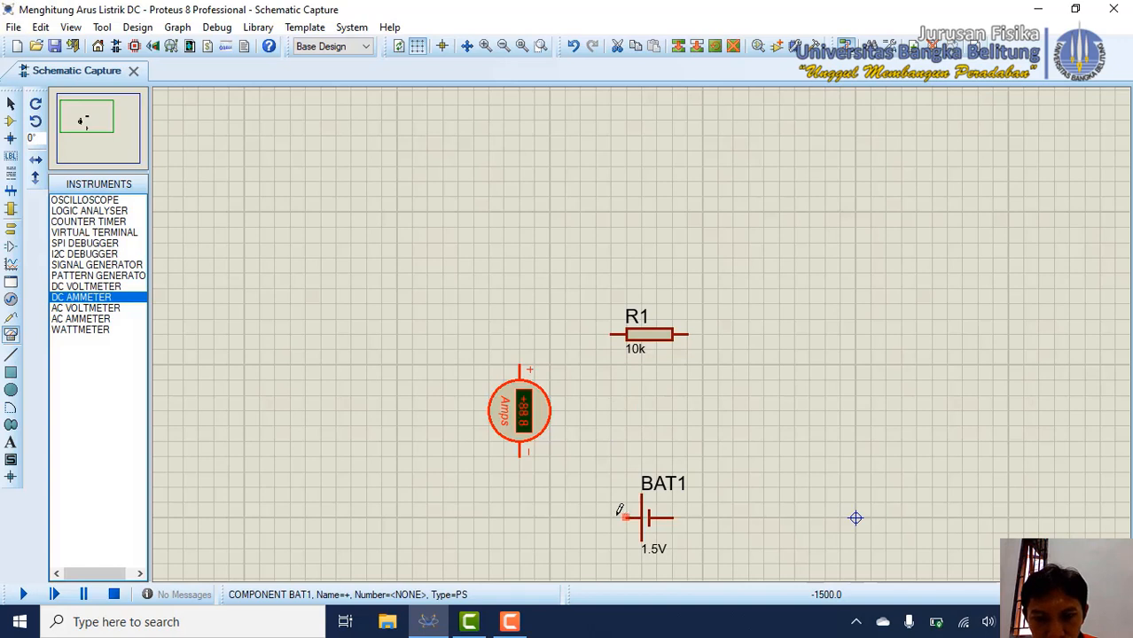
{"action": "left_click", "coordinate": [618, 513]}
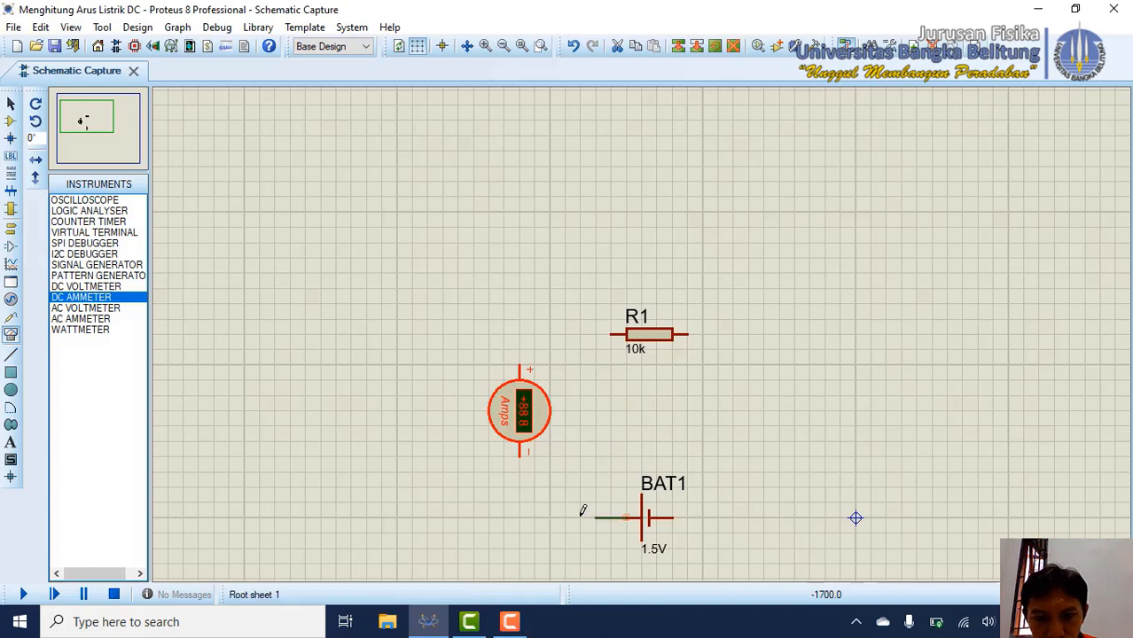
{"action": "left_click", "coordinate": [520, 453]}
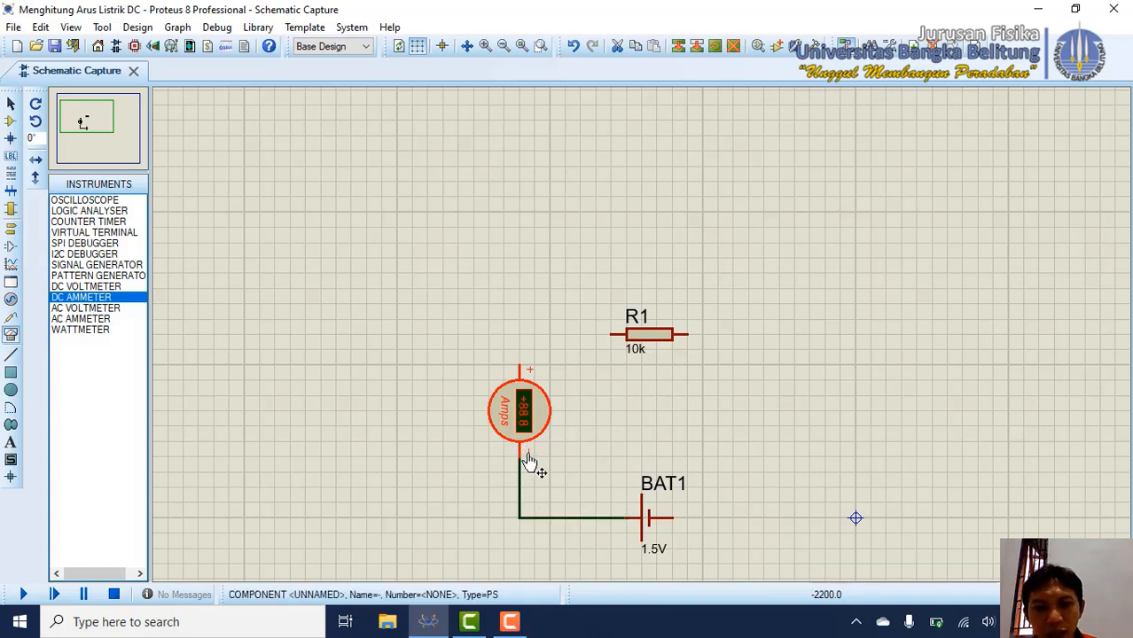
- Wire the resistor's left end to the ammeter's positive terminal and its right end to the battery's negative terminal
{"action": "double_click", "coordinate": [525, 369]}
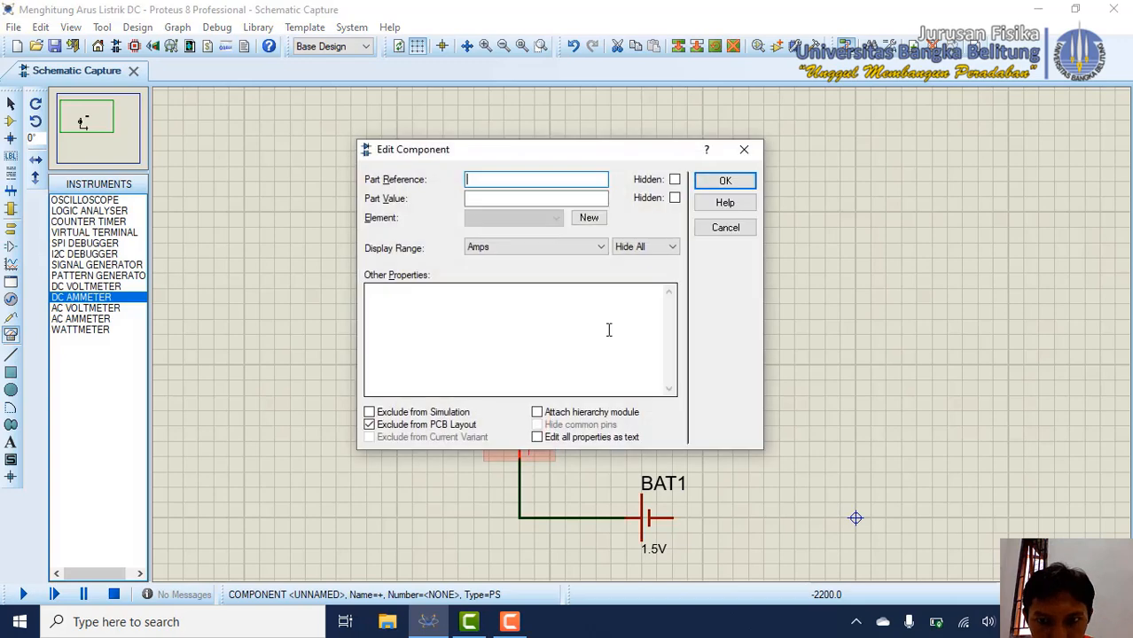
{"action": "left_click", "coordinate": [725, 228]}
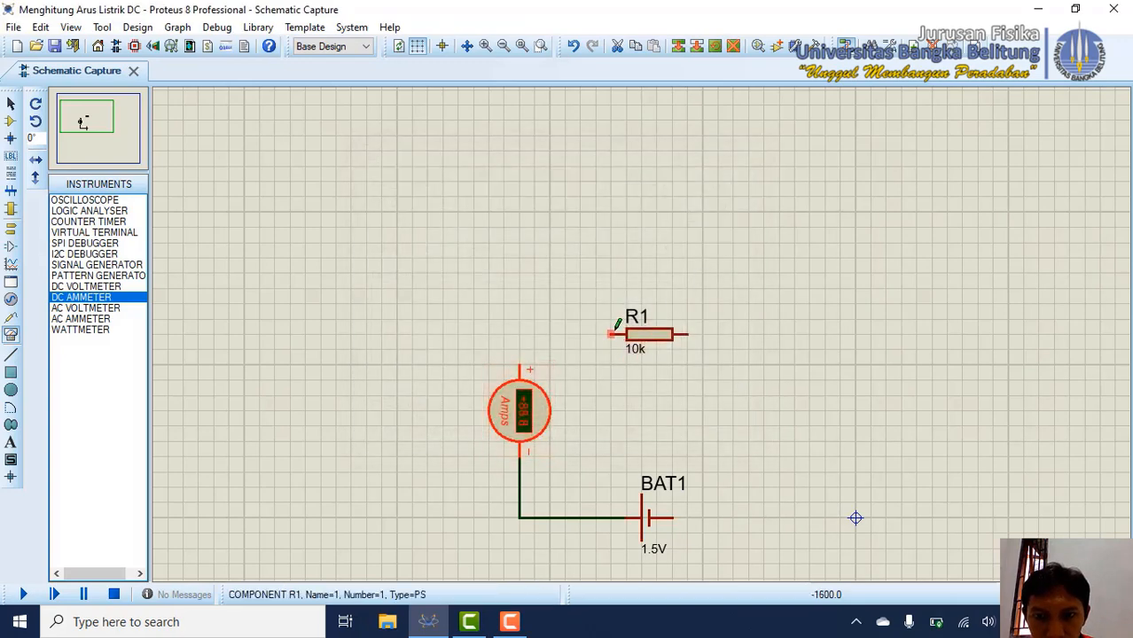
{"action": "left_click", "coordinate": [610, 335]}
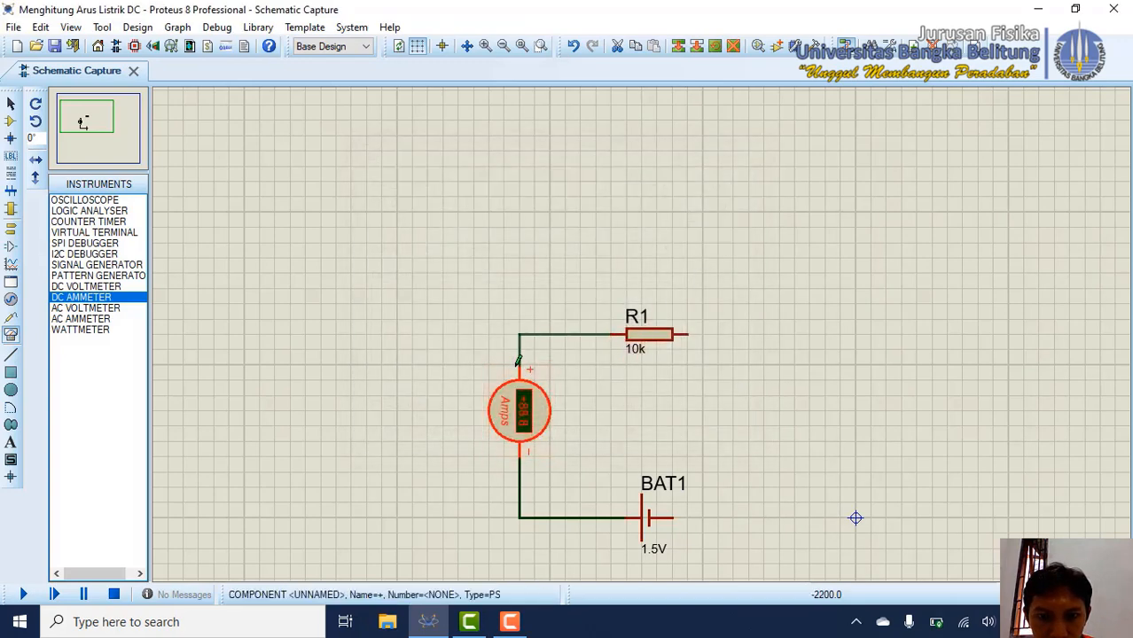
{"action": "left_click", "coordinate": [519, 366]}
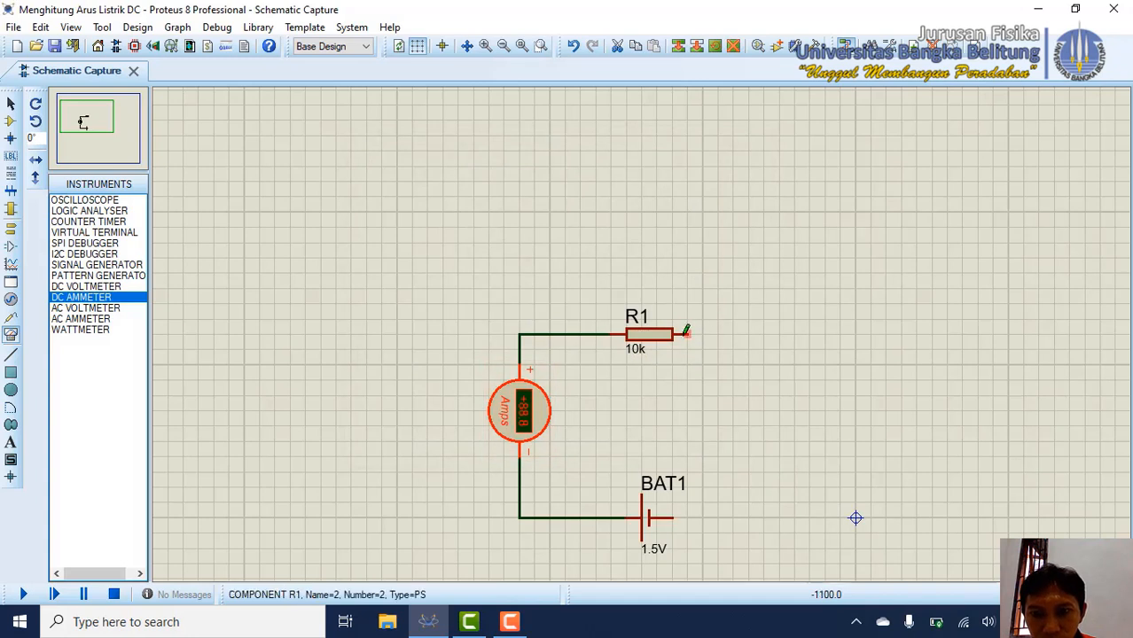
{"action": "left_click", "coordinate": [688, 334]}
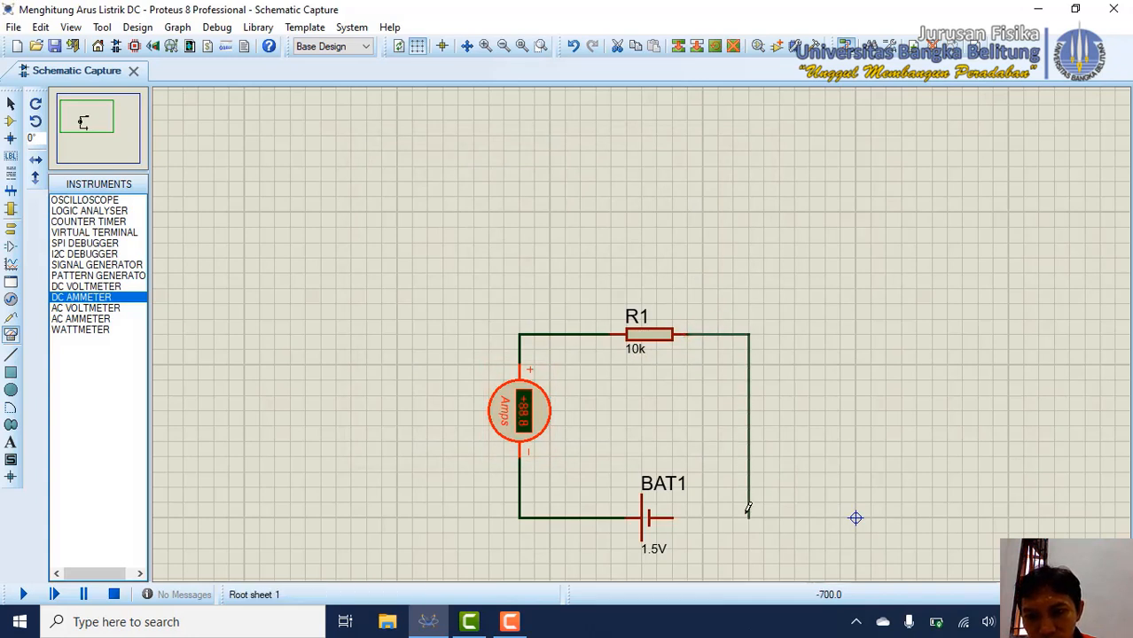
{"action": "left_click", "coordinate": [671, 506]}
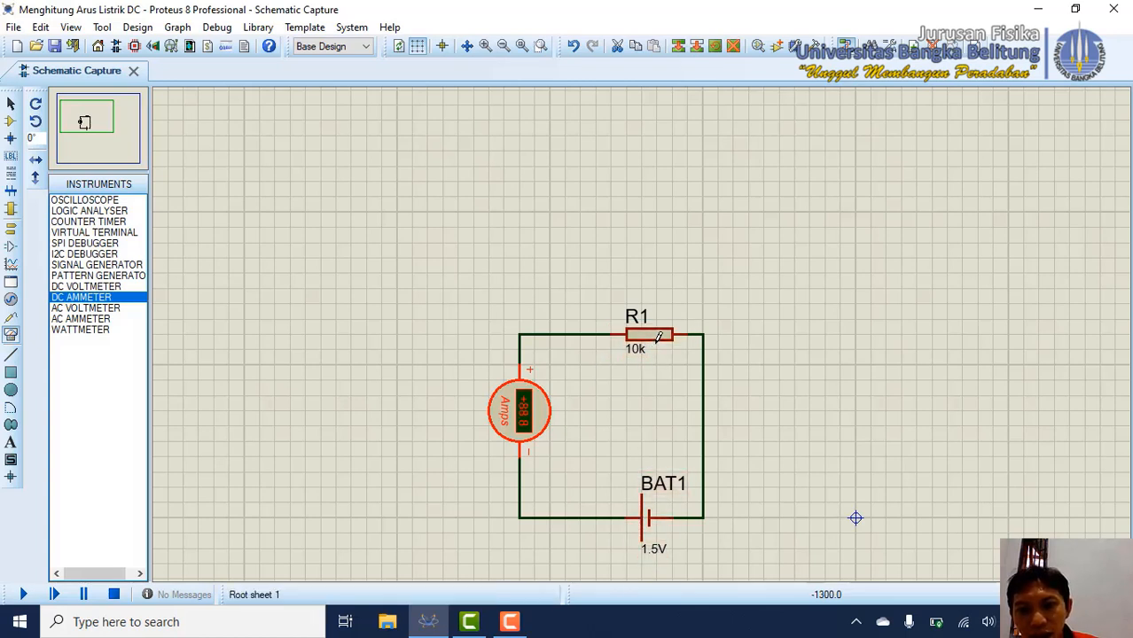
- Run the circuit simulation to read the current on the ammeter, and stop it
{"action": "left_click", "coordinate": [24, 595]}
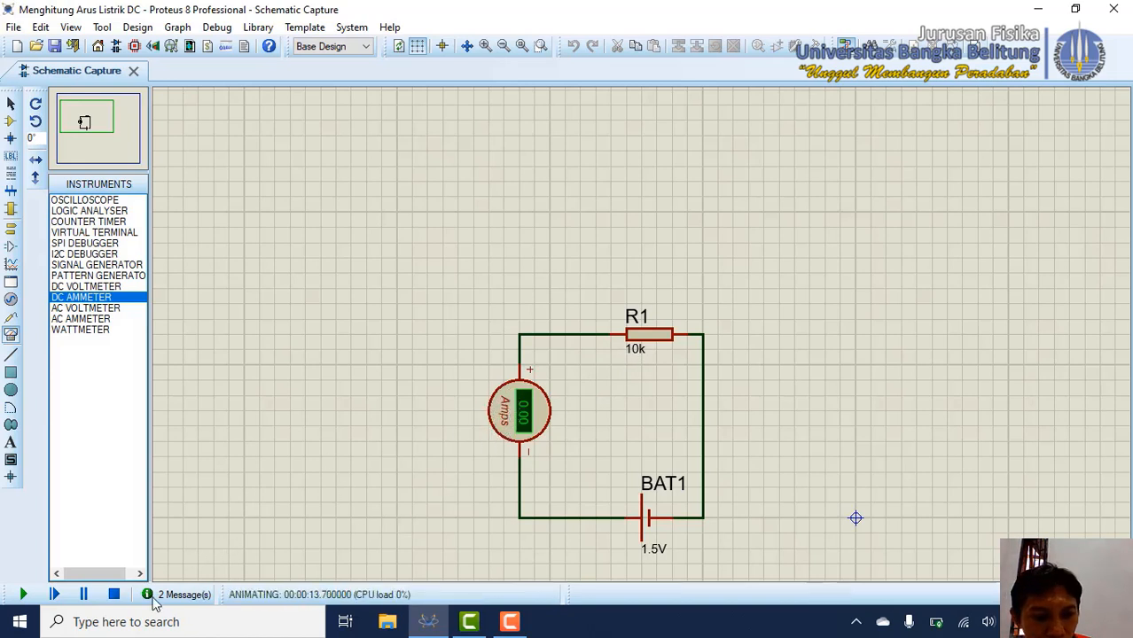
{"action": "left_click", "coordinate": [113, 595]}
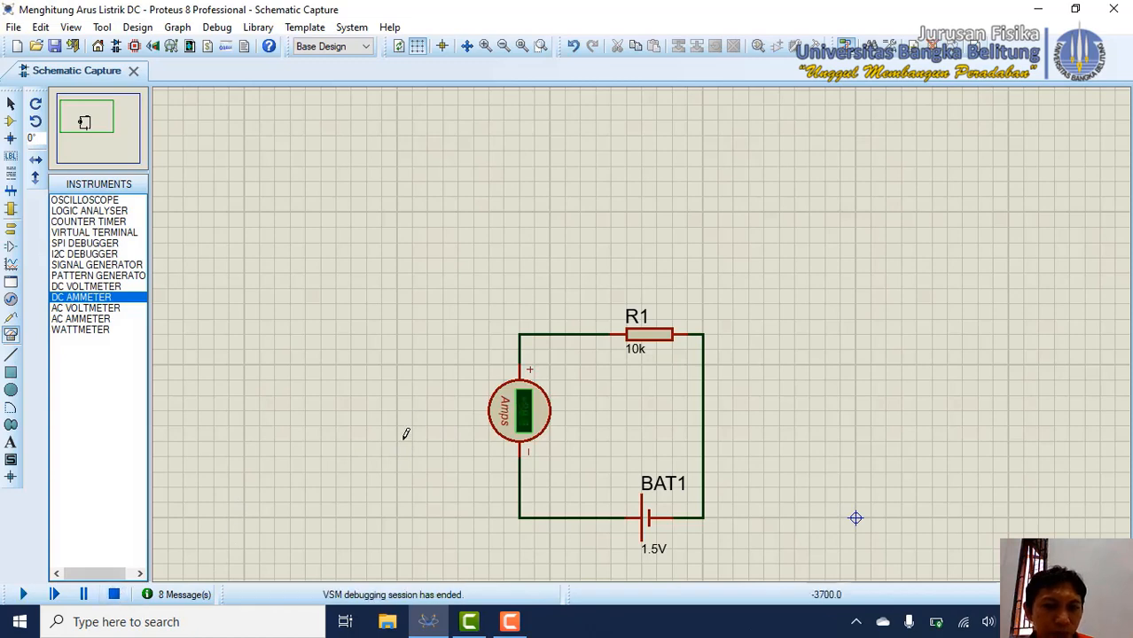
- Set the ammeter's display range to Milliamps
{"action": "right_click", "coordinate": [519, 436]}
{"action": "left_click", "coordinate": [635, 183]}
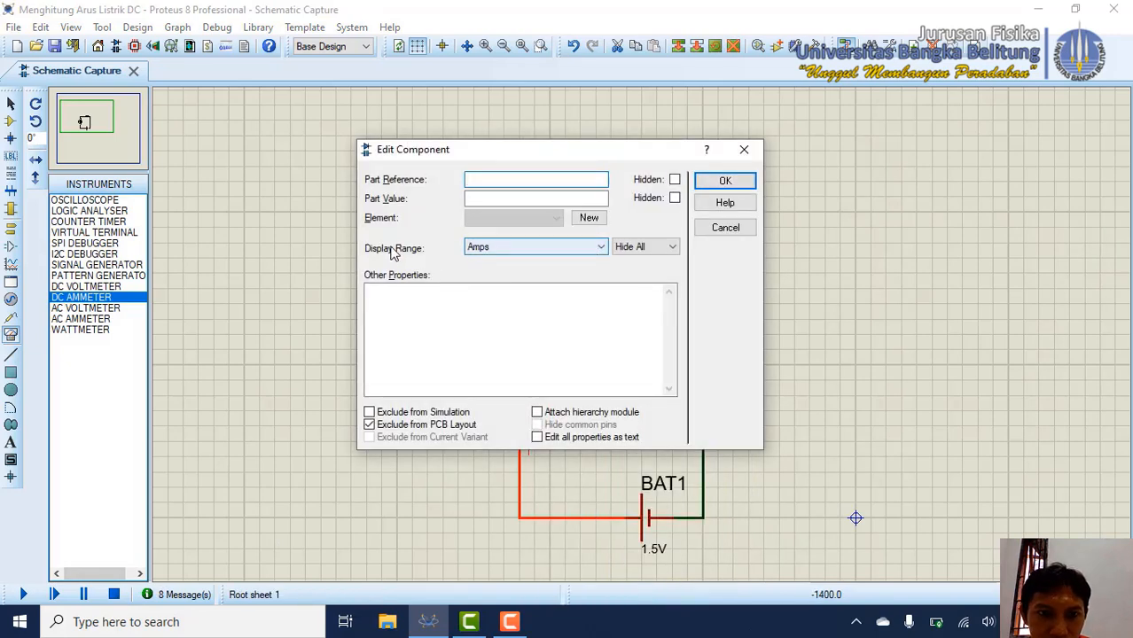
{"action": "left_click", "coordinate": [606, 251]}
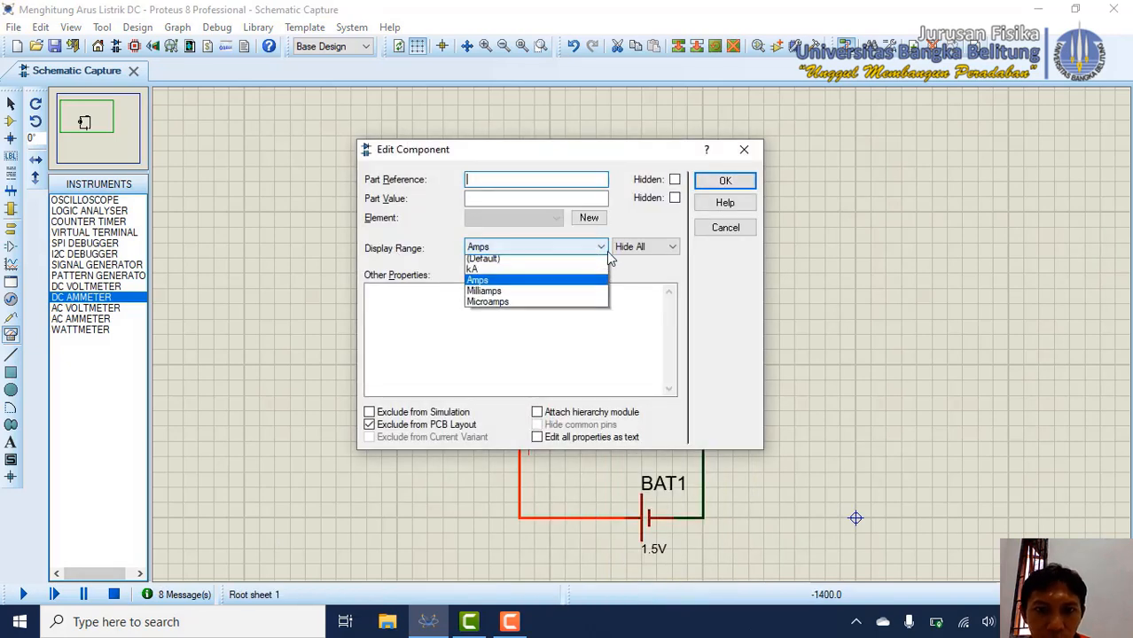
{"action": "left_click", "coordinate": [506, 297]}
{"action": "left_click", "coordinate": [725, 181]}
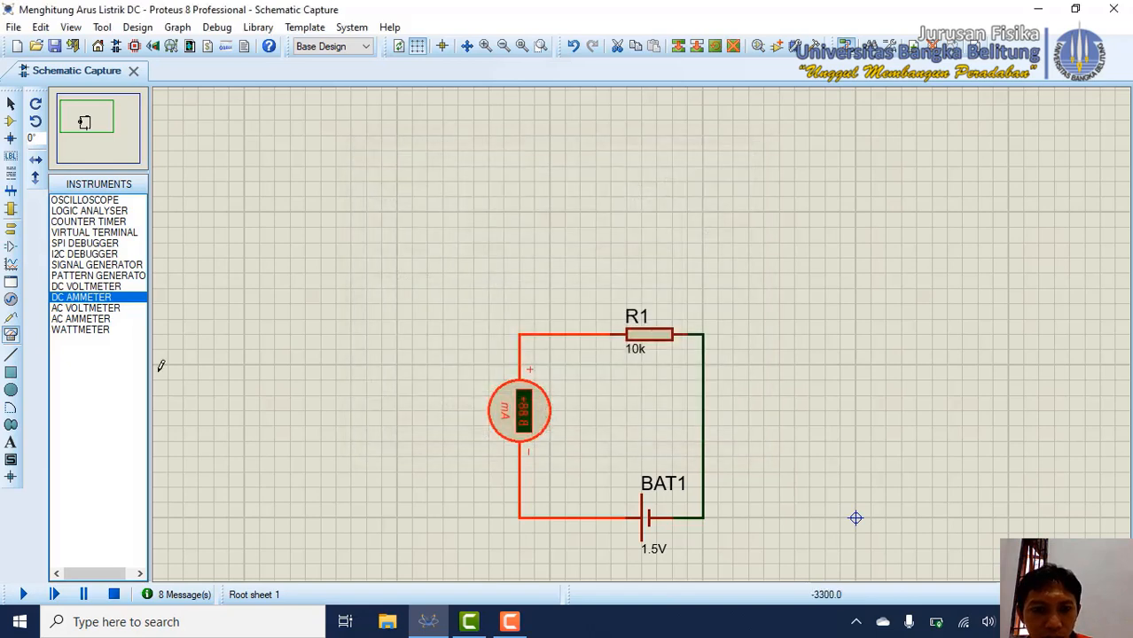
- Run the simulation again to read the current in milliamps, and stop it
{"action": "left_click", "coordinate": [26, 596]}
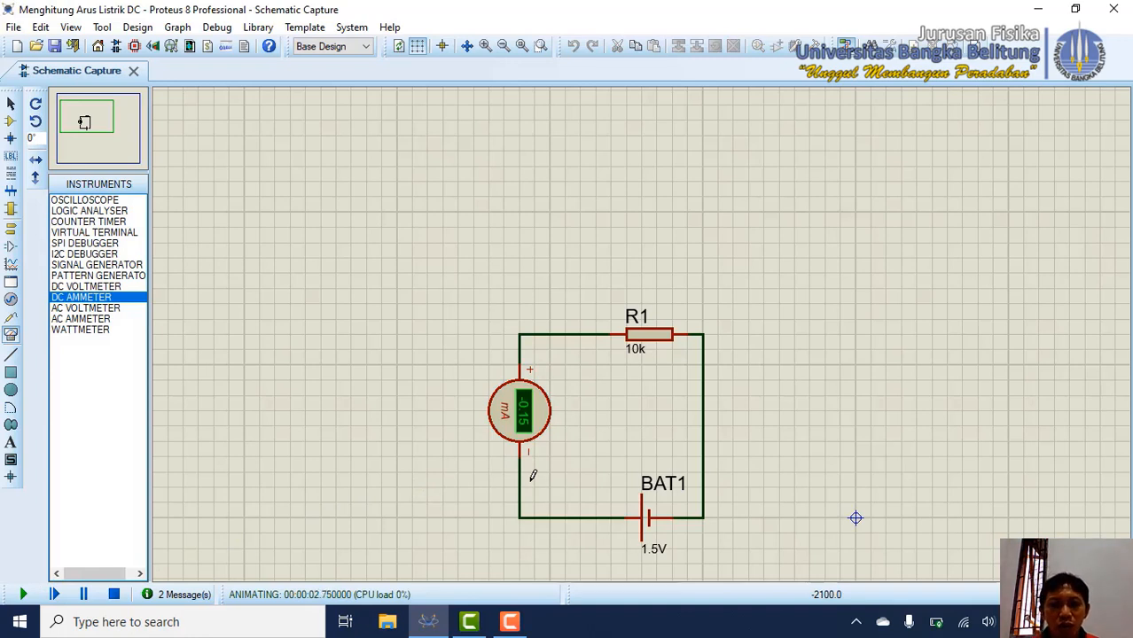
{"action": "right_click", "coordinate": [707, 369]}
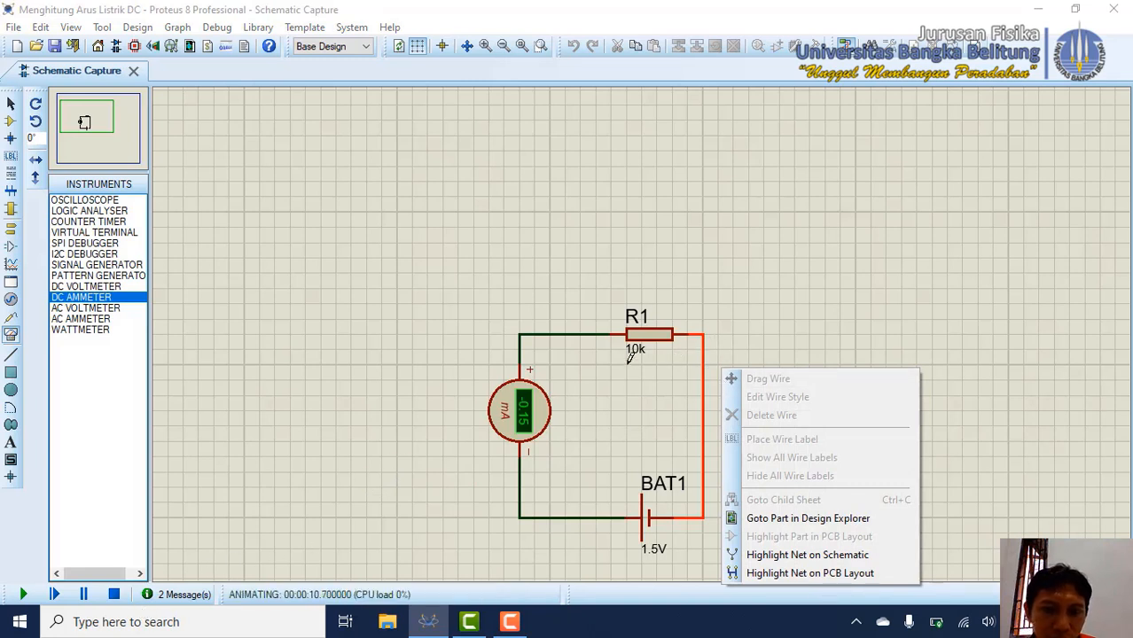
{"action": "left_click", "coordinate": [116, 600]}
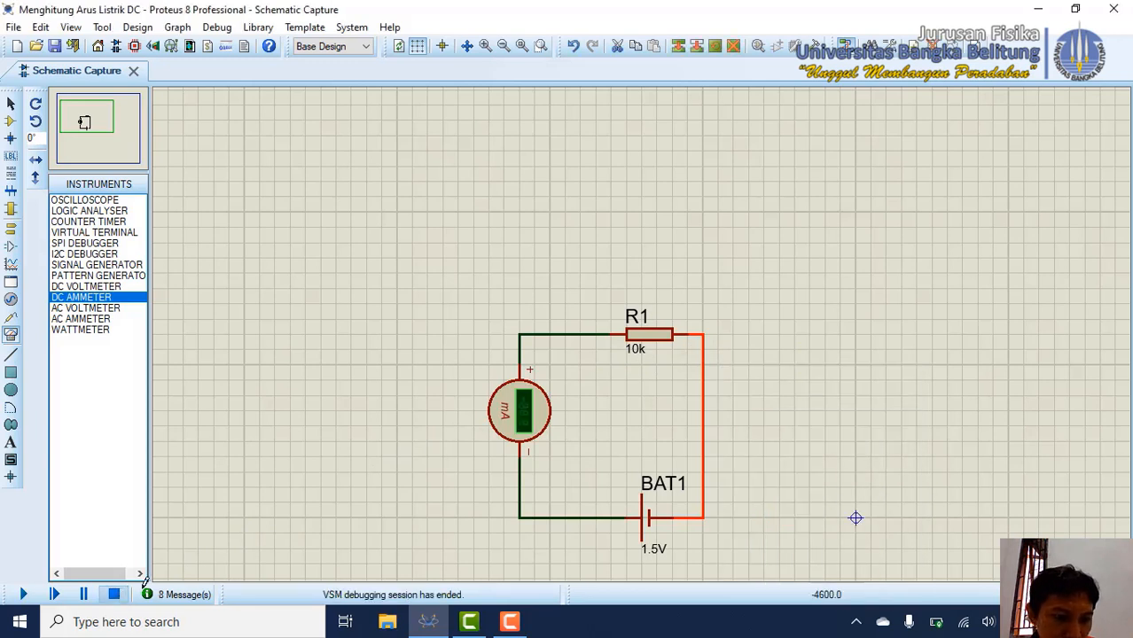
- Delete the wire between the right end of resistor R1 and the battery's negative terminal
{"action": "right_click", "coordinate": [723, 360]}
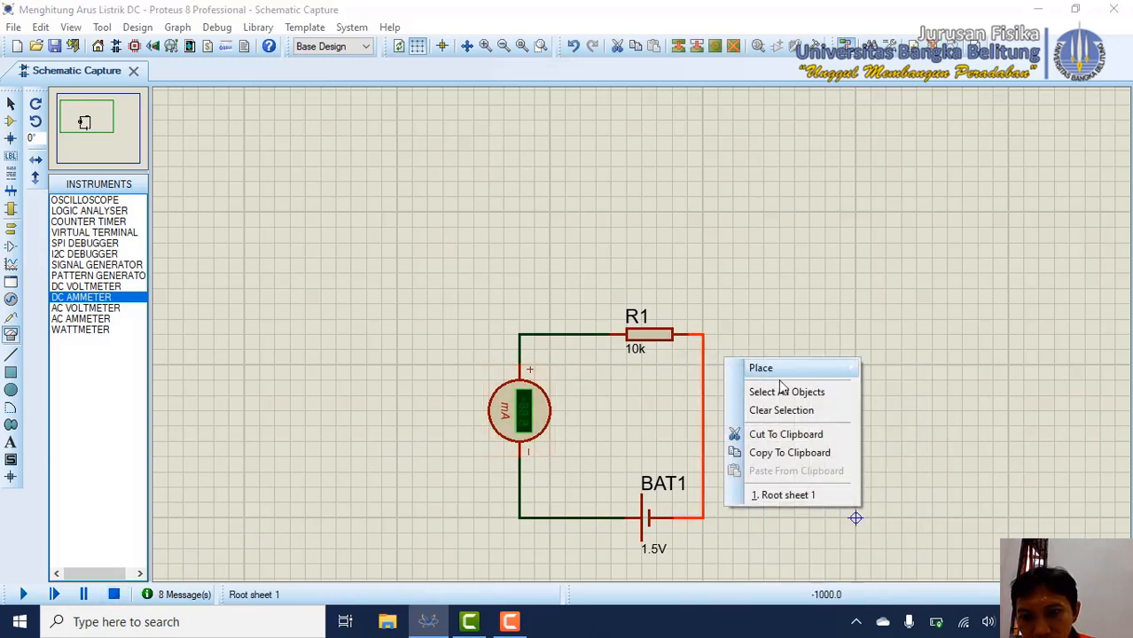
{"action": "left_click", "coordinate": [705, 379]}
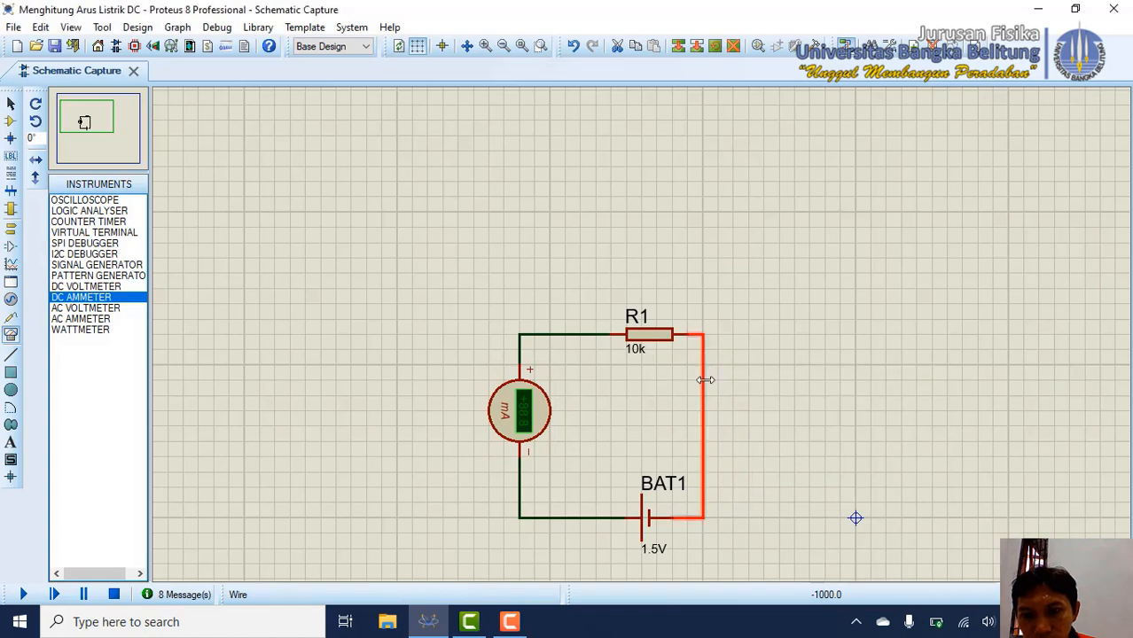
{"action": "right_click", "coordinate": [704, 383]}
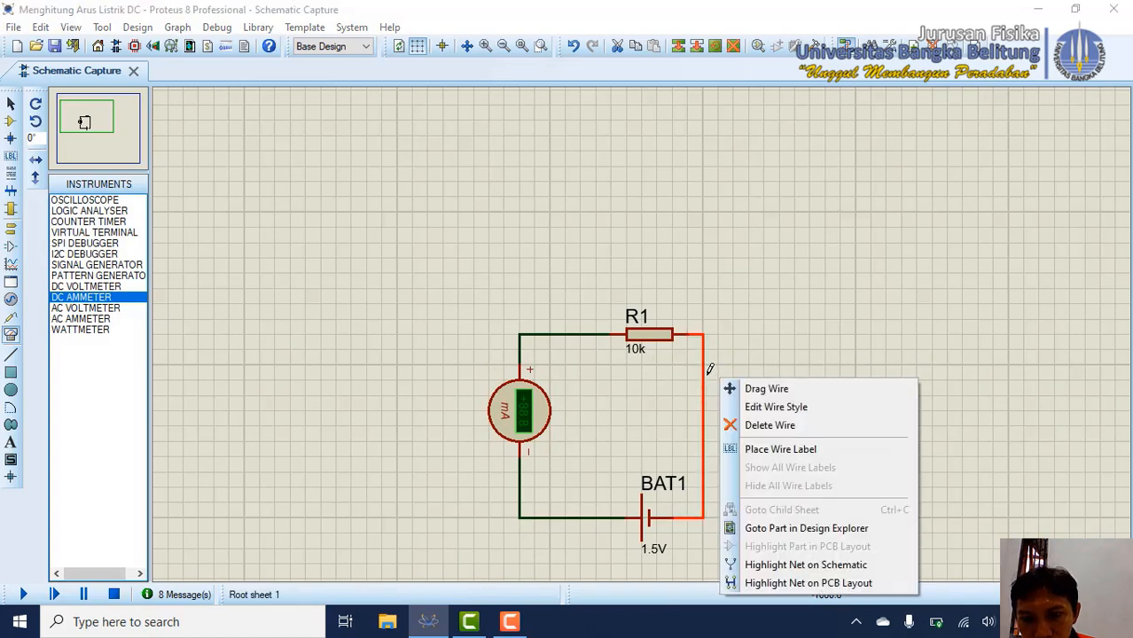
{"action": "left_click", "coordinate": [754, 425]}
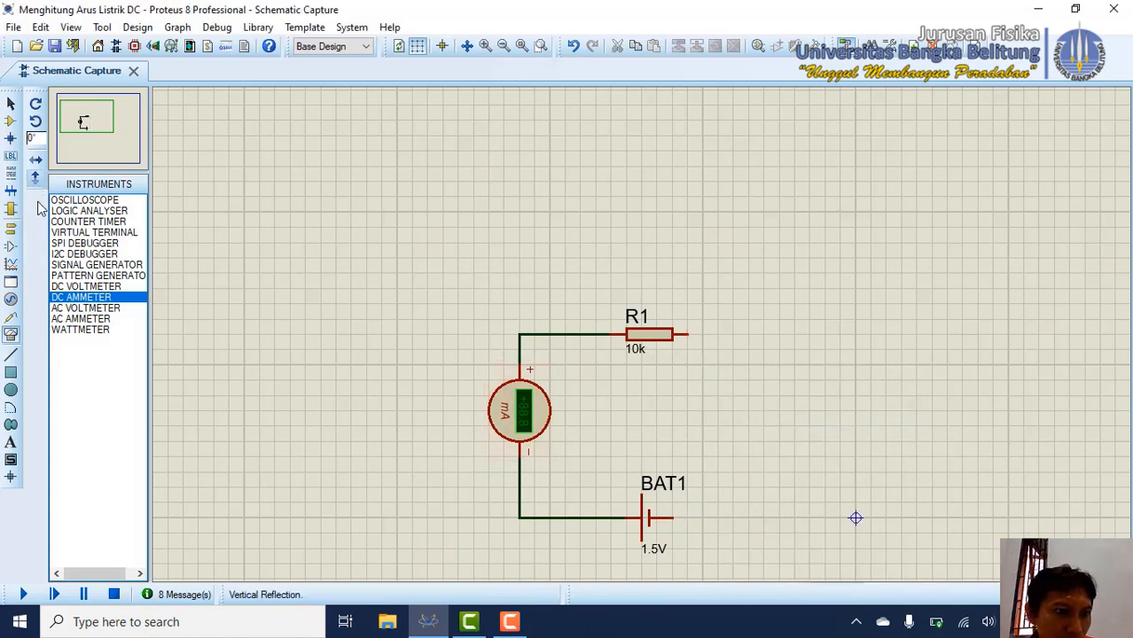
- Place a second DC ammeter to the right of resistor R1, in line with it, and wire its positive terminal to R1
{"action": "left_click", "coordinate": [122, 299]}
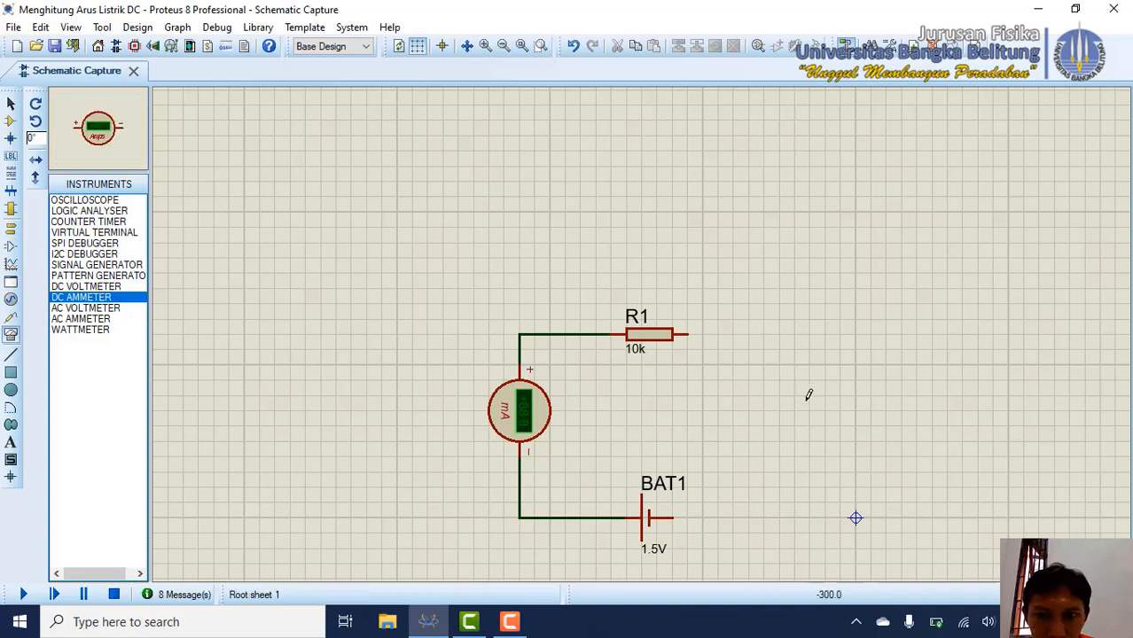
{"action": "left_click", "coordinate": [729, 327]}
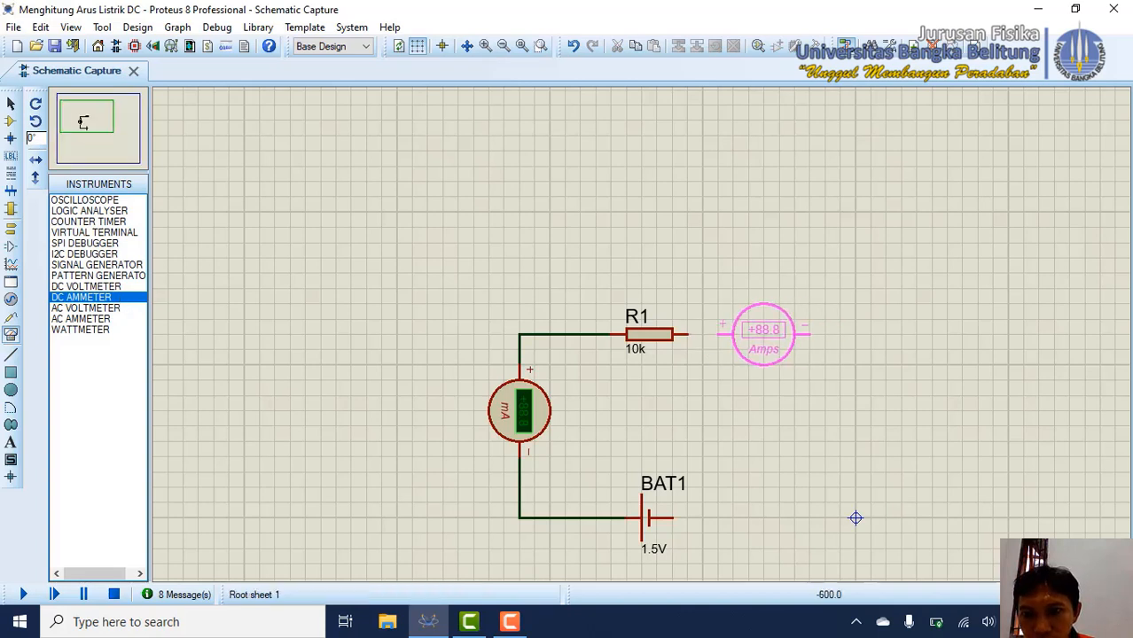
{"action": "left_click", "coordinate": [759, 336]}
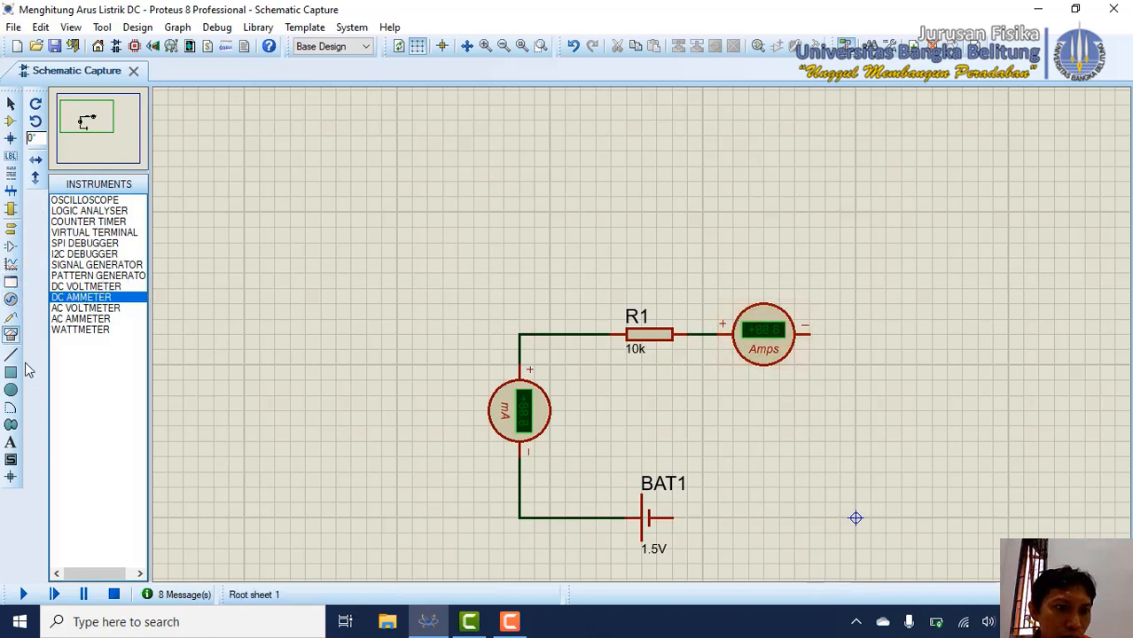
- Place a second RES resistor to the right of the new ammeter, in line with it
{"action": "left_click", "coordinate": [8, 123]}
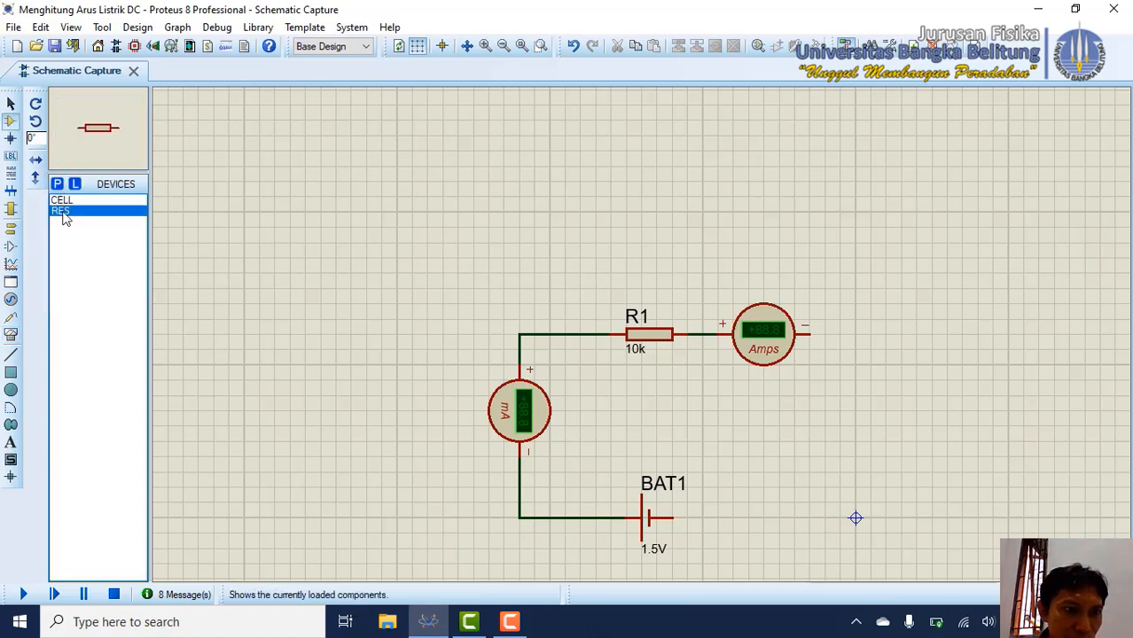
{"action": "left_click", "coordinate": [831, 328]}
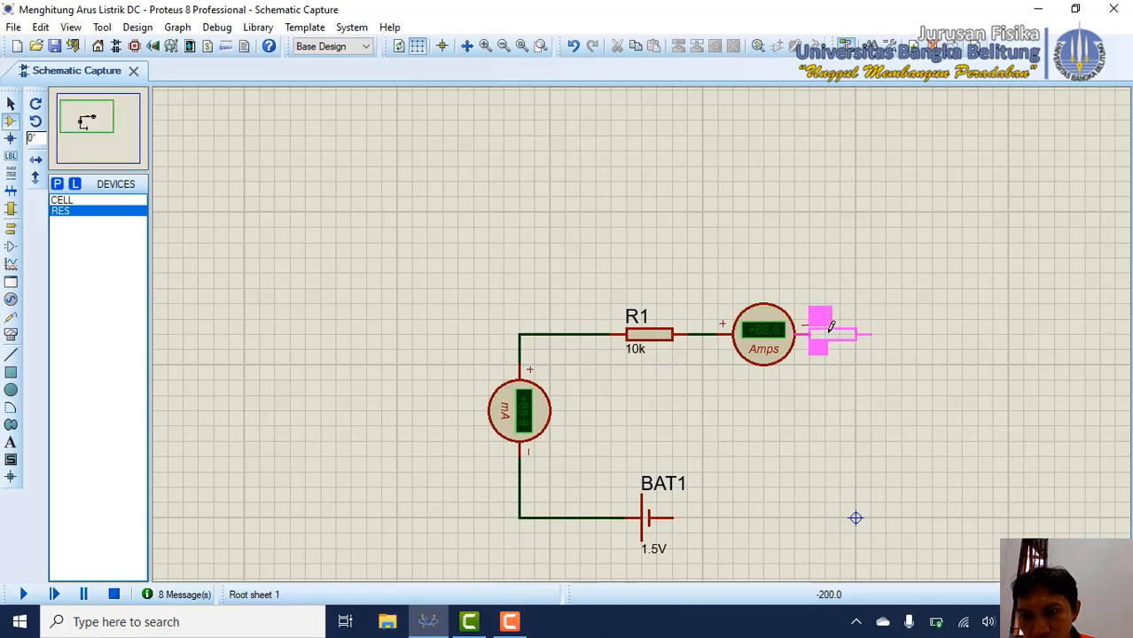
{"action": "left_click", "coordinate": [860, 334]}
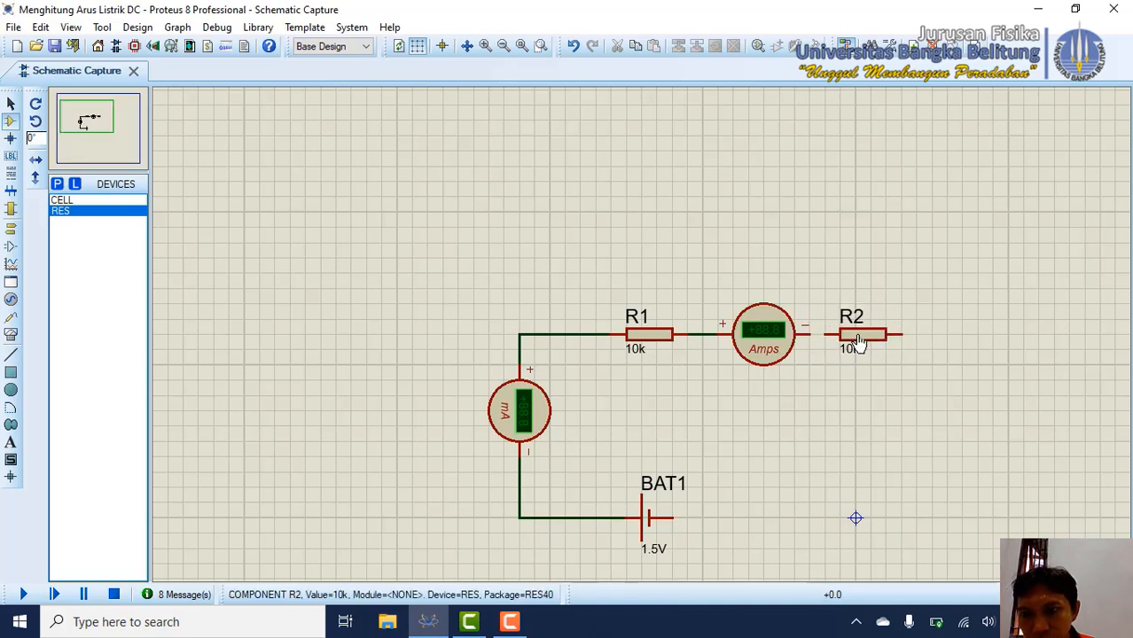
- Wire the second ammeter's negative terminal to resistor R2 and R2's right end to the battery's negative terminal
{"action": "left_click", "coordinate": [811, 331]}
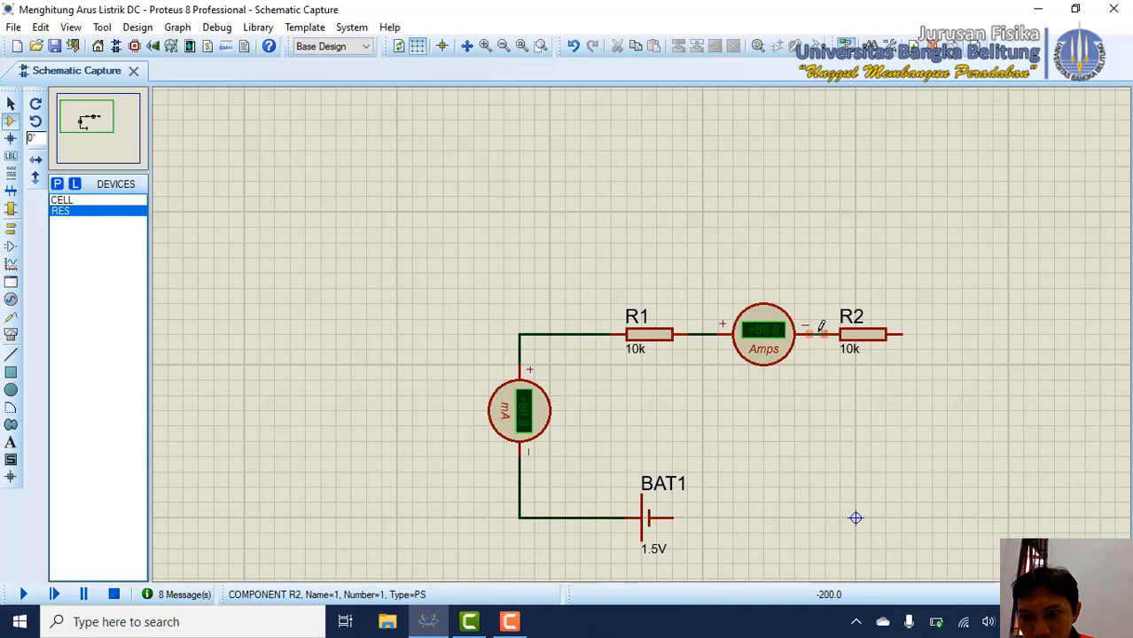
{"action": "left_click", "coordinate": [840, 334]}
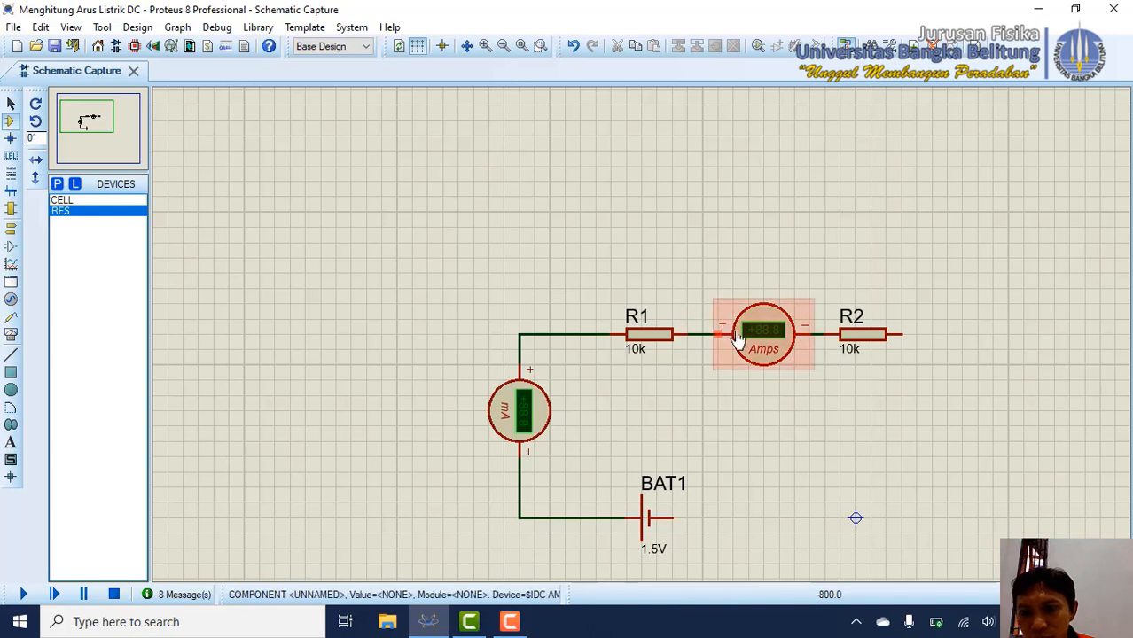
{"action": "left_click", "coordinate": [903, 334]}
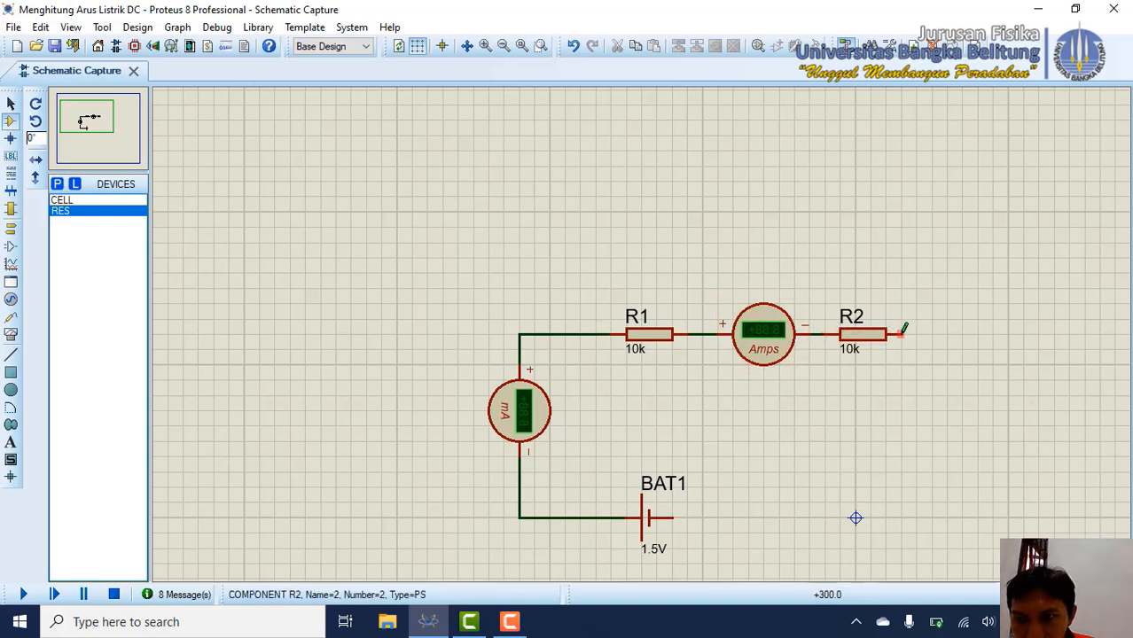
{"action": "left_click", "coordinate": [673, 515]}
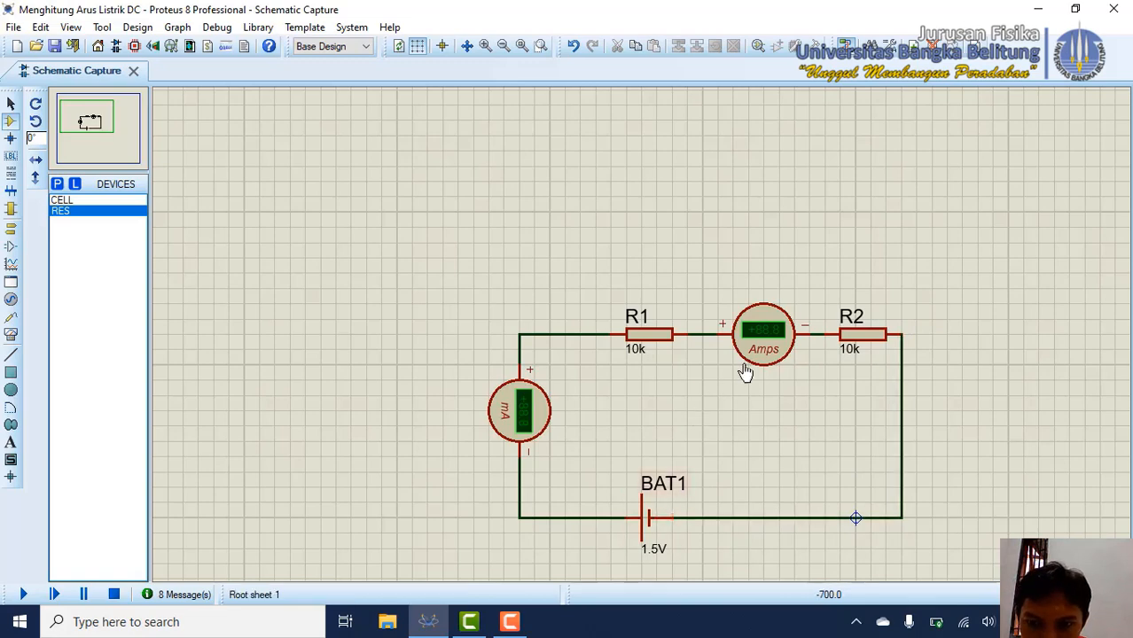
- Set the display range of the ammeter between R1 and R2 to Milliamps, and run and stop the simulation
{"action": "right_click", "coordinate": [782, 321]}
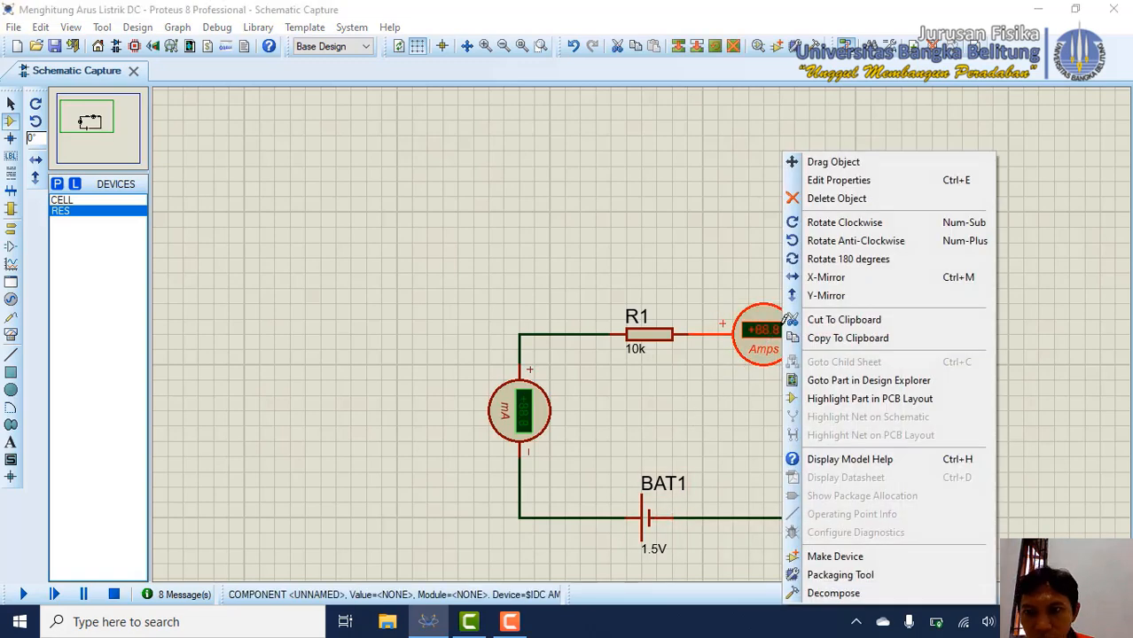
{"action": "left_click", "coordinate": [838, 180]}
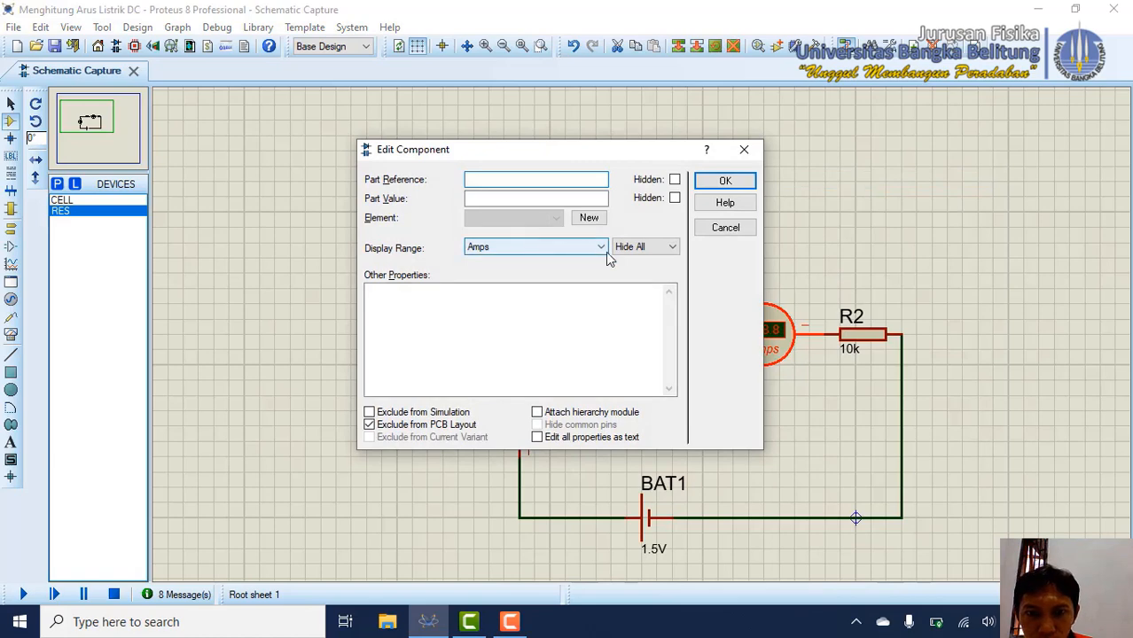
{"action": "left_click", "coordinate": [607, 252]}
{"action": "left_click", "coordinate": [513, 292]}
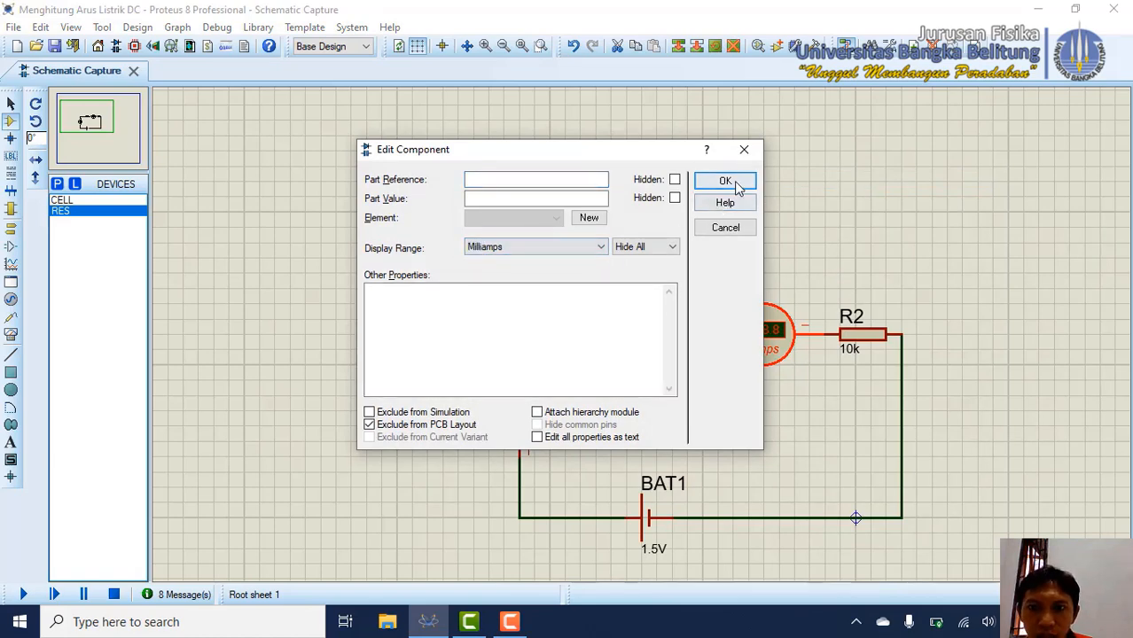
{"action": "left_click", "coordinate": [727, 182]}
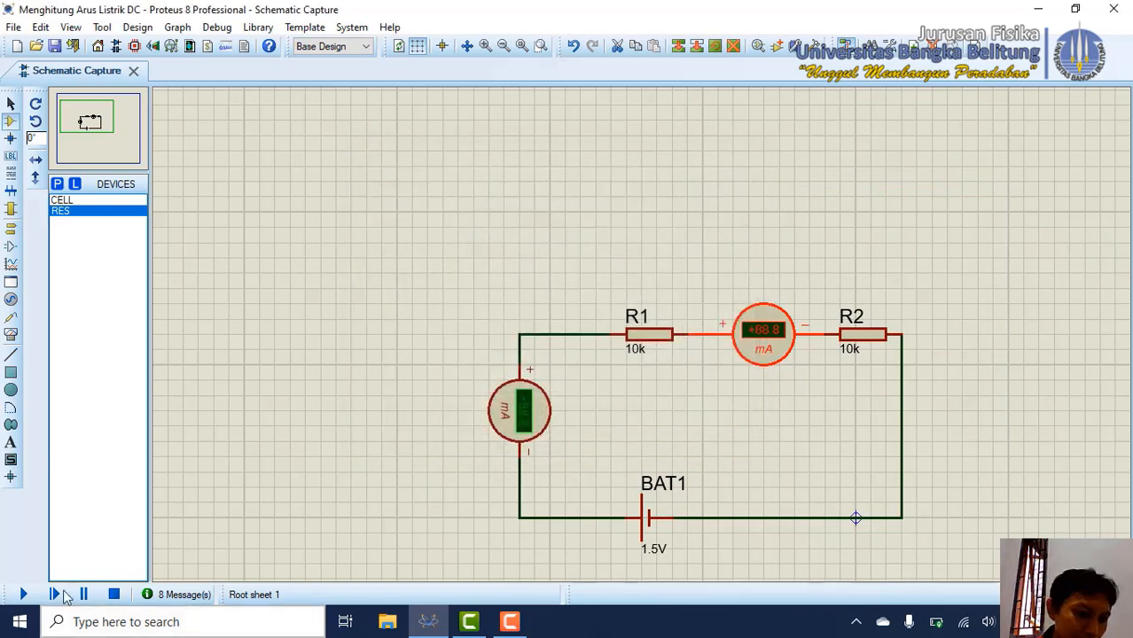
{"action": "left_click", "coordinate": [24, 596]}
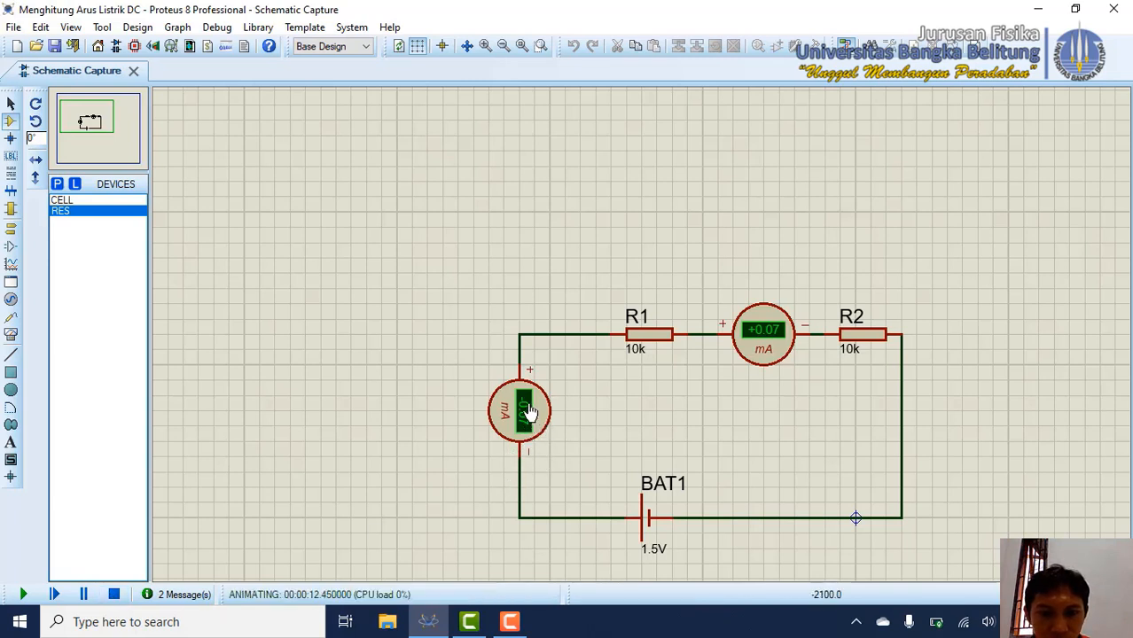
{"action": "left_click", "coordinate": [114, 595]}
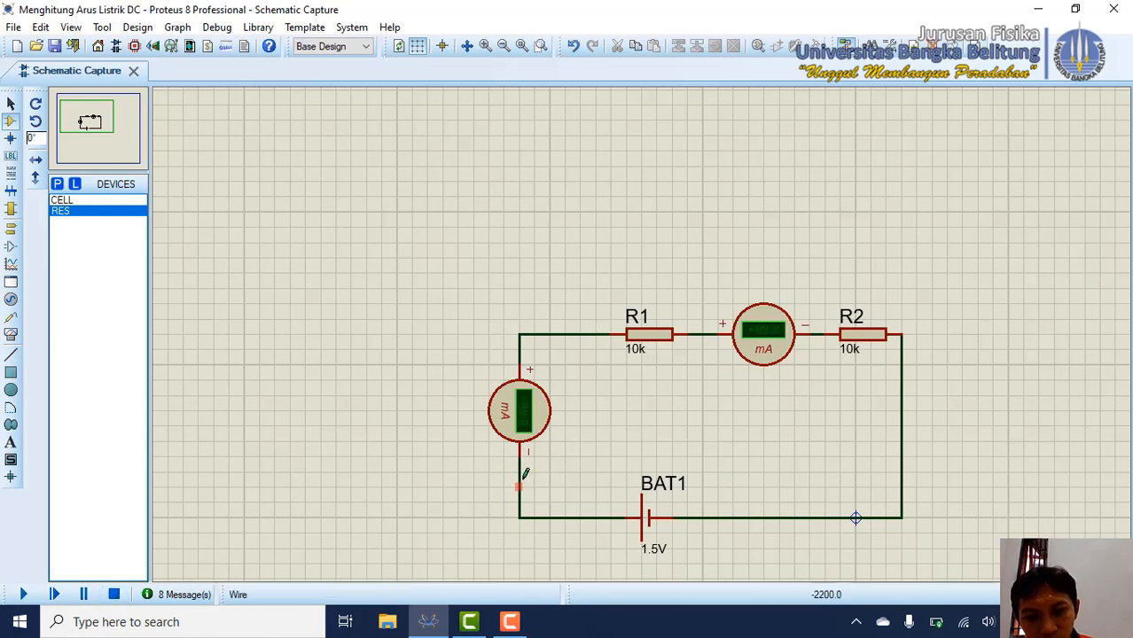
- Delete both wires attached to the ammeter left of R1 and rotate that ammeter by 180 degrees
{"action": "right_click", "coordinate": [522, 478]}
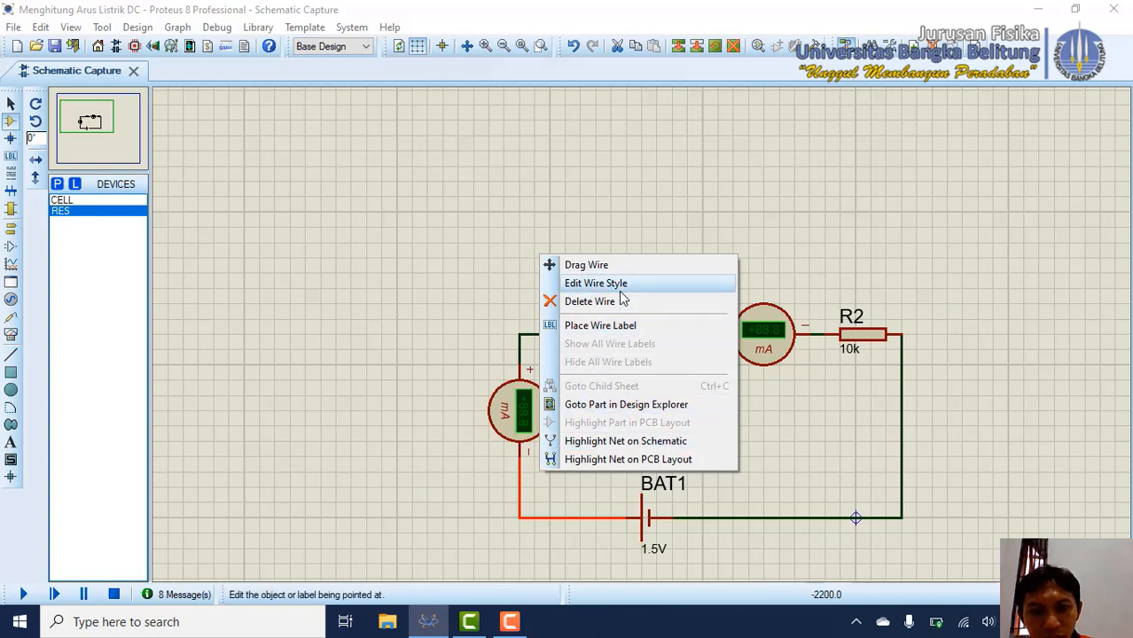
{"action": "left_click", "coordinate": [589, 302]}
{"action": "right_click", "coordinate": [565, 334]}
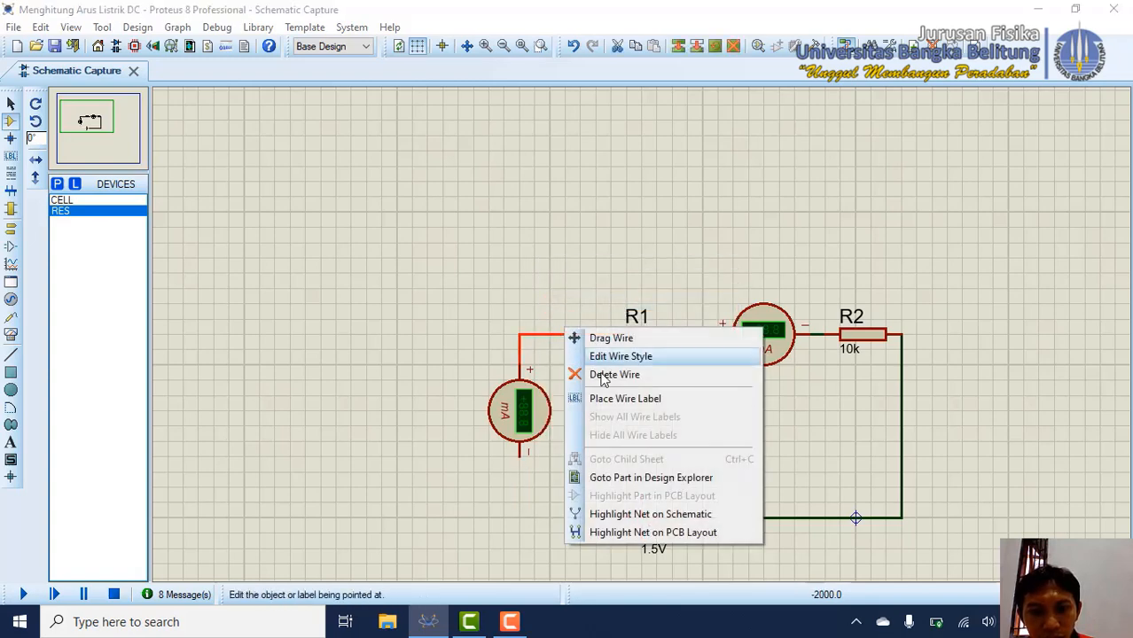
{"action": "left_click", "coordinate": [604, 376]}
{"action": "right_click", "coordinate": [523, 403]}
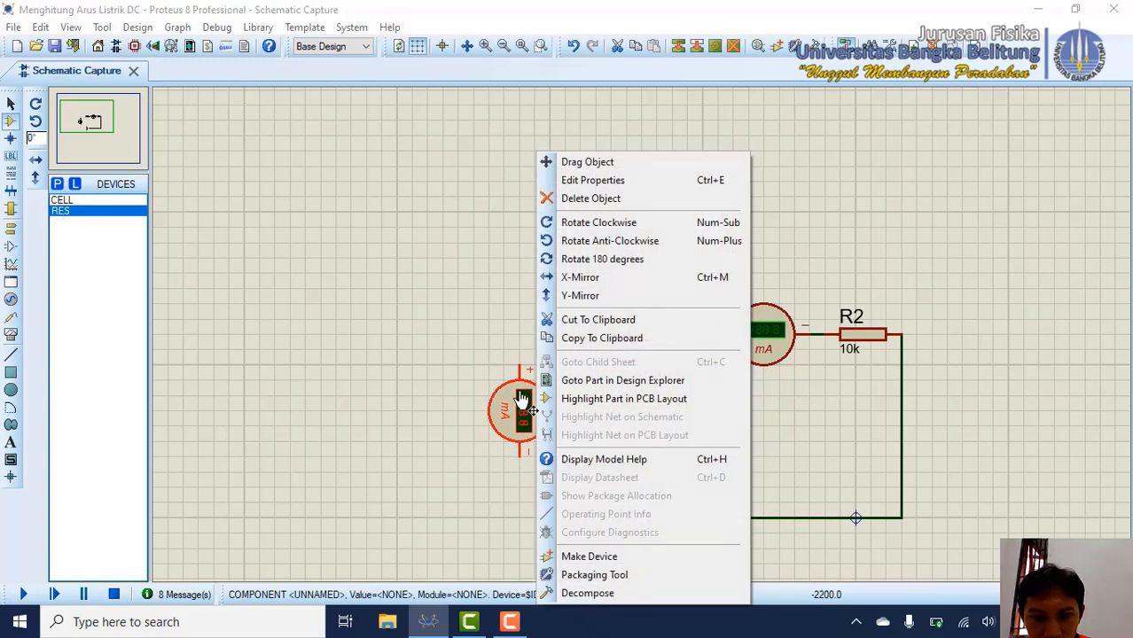
{"action": "left_click", "coordinate": [594, 259]}
- Wire the rotated ammeter's positive terminal to the battery's positive terminal and its negative terminal to R1, and run and stop the simulation
{"action": "left_click", "coordinate": [522, 463]}
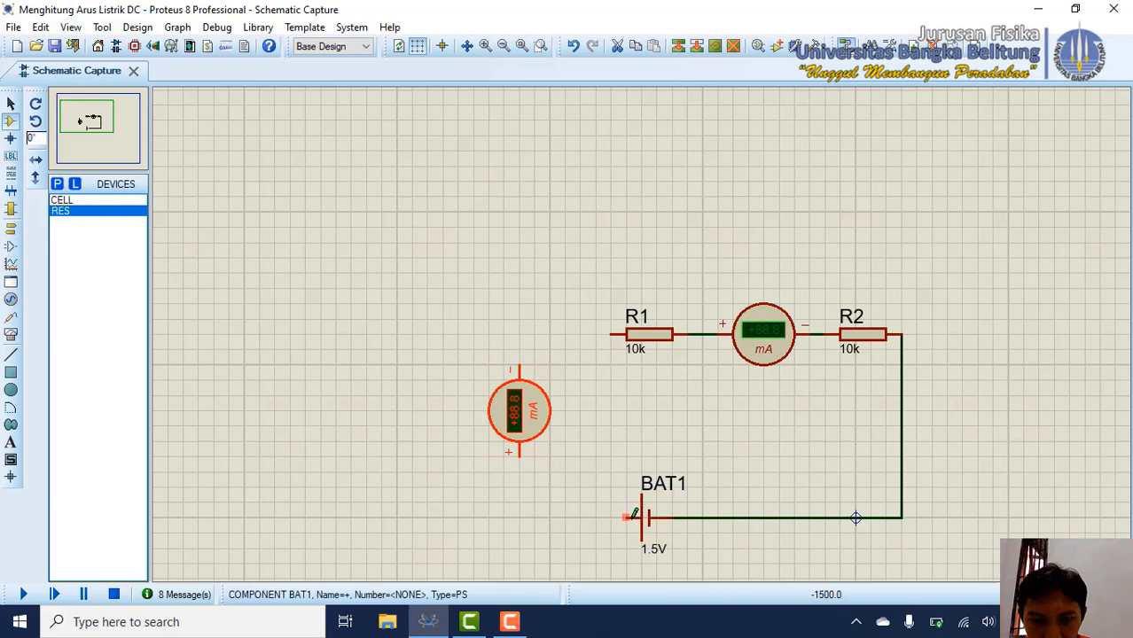
{"action": "left_click", "coordinate": [625, 518]}
{"action": "left_click", "coordinate": [519, 463]}
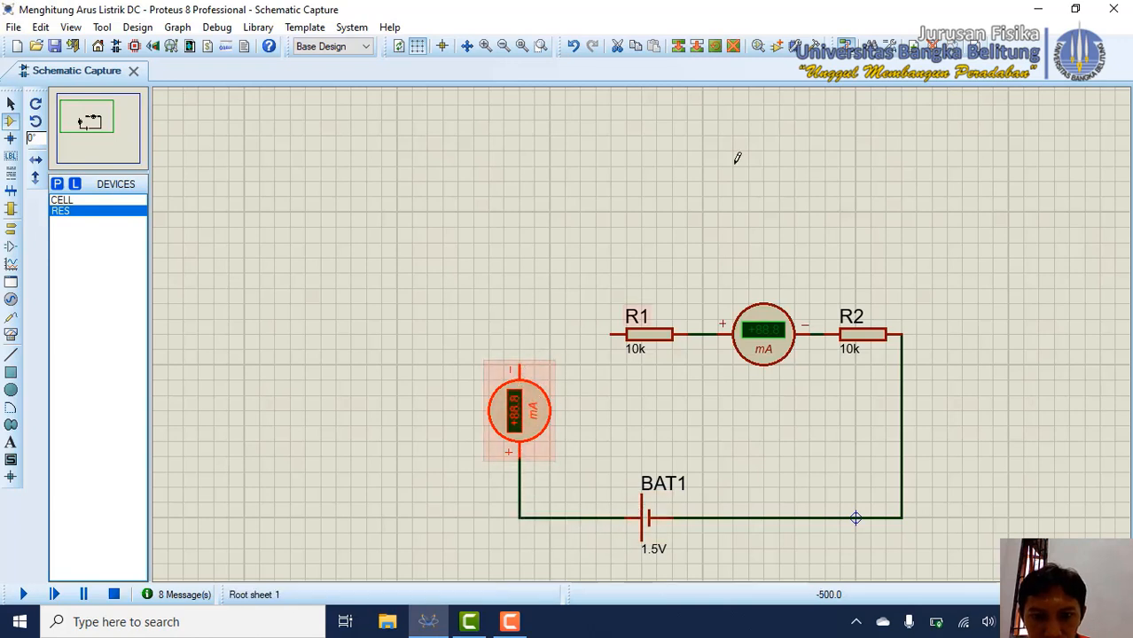
{"action": "left_click", "coordinate": [612, 333]}
{"action": "left_click", "coordinate": [520, 367]}
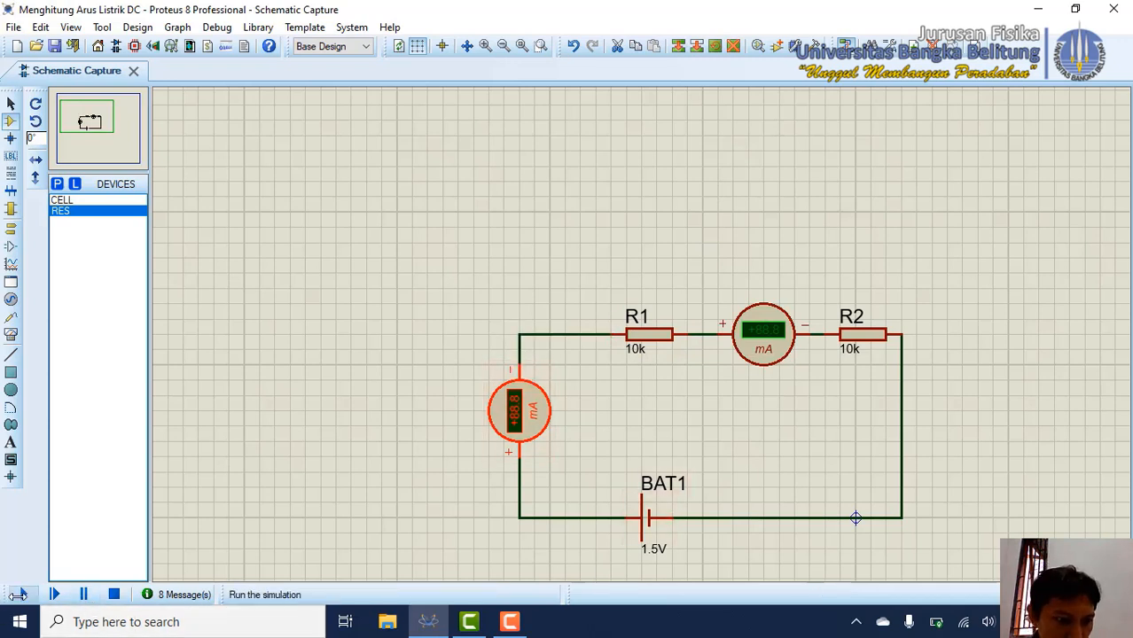
{"action": "left_click", "coordinate": [24, 597]}
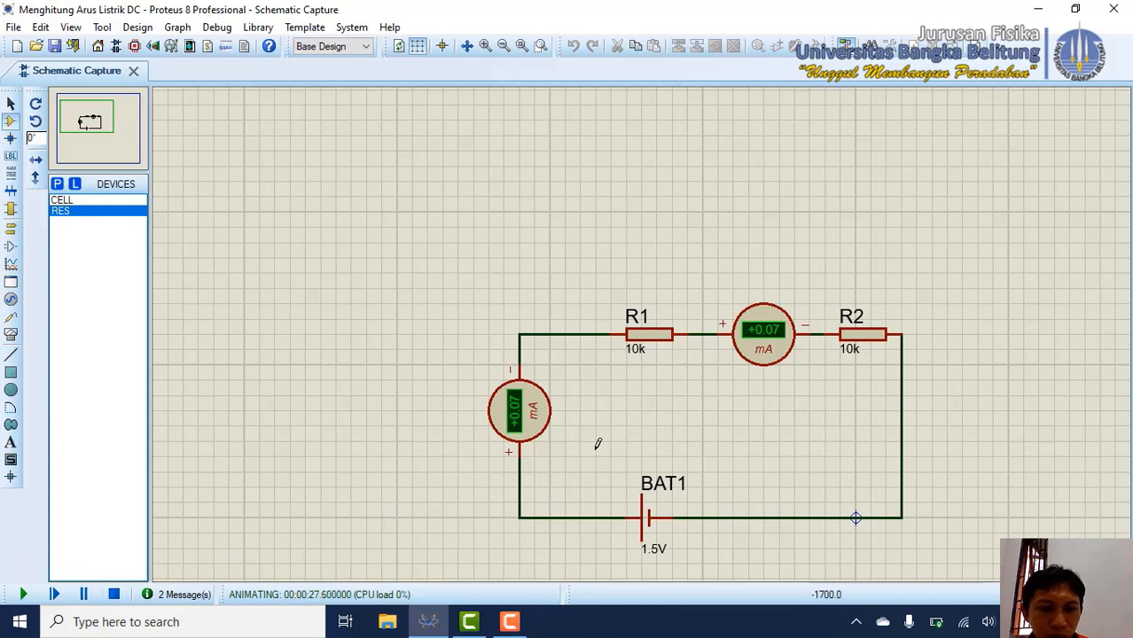
{"action": "left_click", "coordinate": [115, 595]}
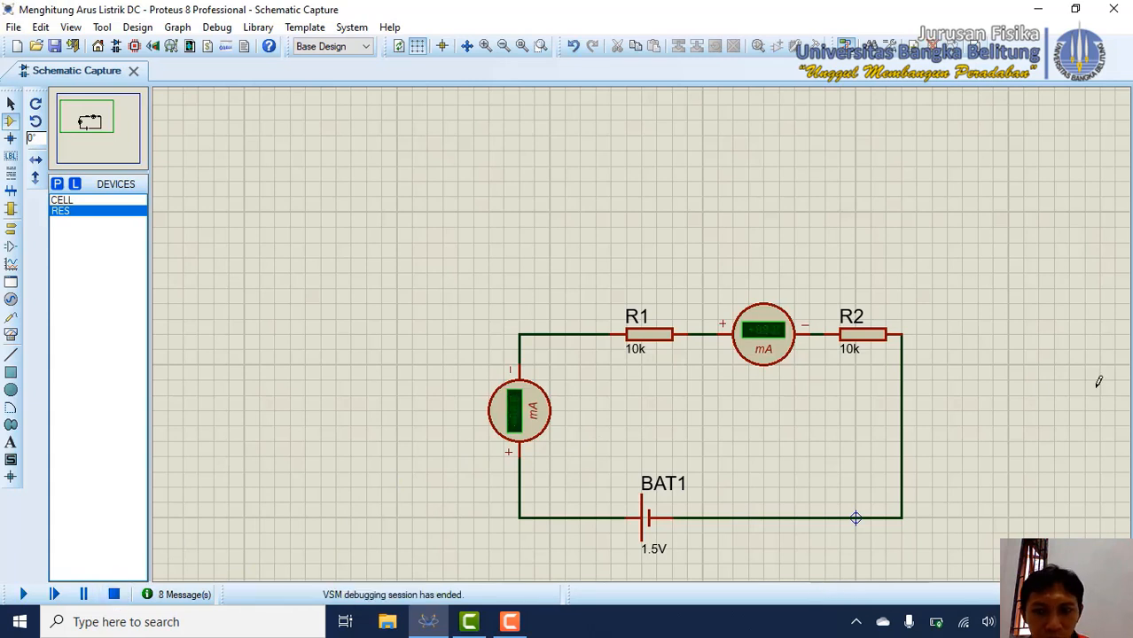
- Delete the wires connecting the ammeter between R1 and R2 to the two resistors
{"action": "right_click", "coordinate": [824, 328]}
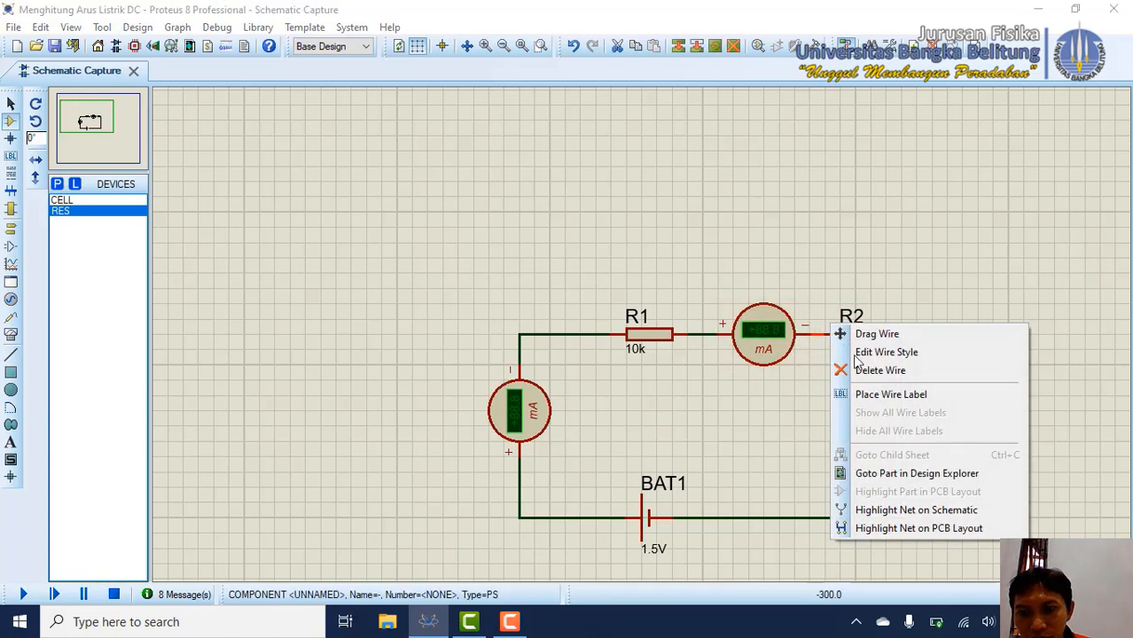
{"action": "left_click", "coordinate": [878, 370]}
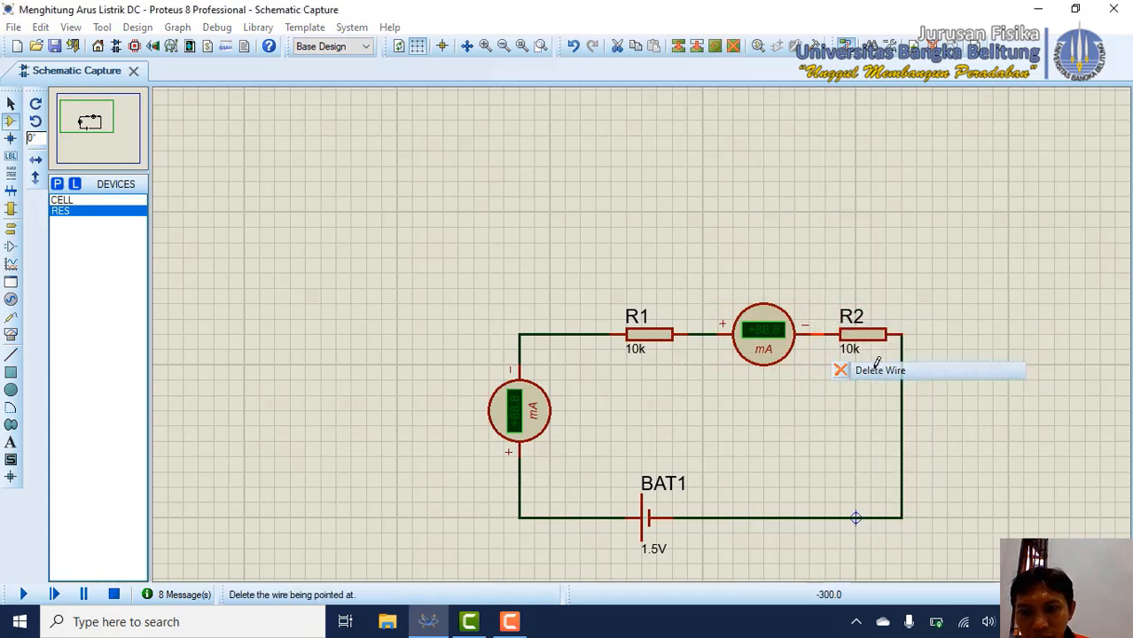
{"action": "right_click", "coordinate": [702, 329]}
{"action": "left_click", "coordinate": [704, 329]}
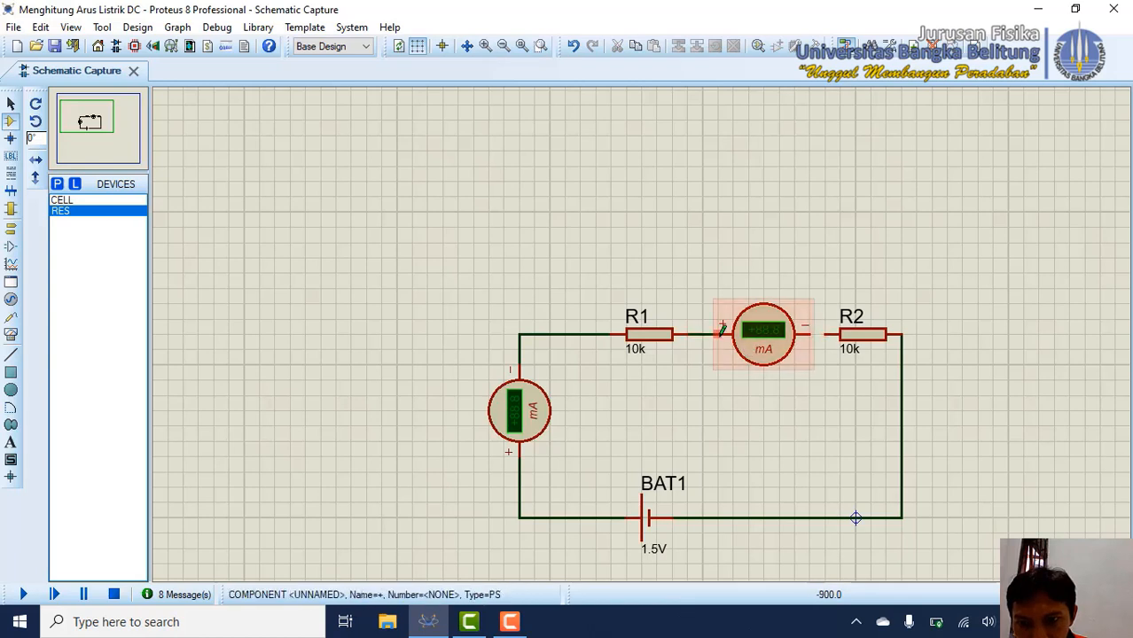
{"action": "right_click", "coordinate": [709, 332]}
{"action": "left_click", "coordinate": [743, 372]}
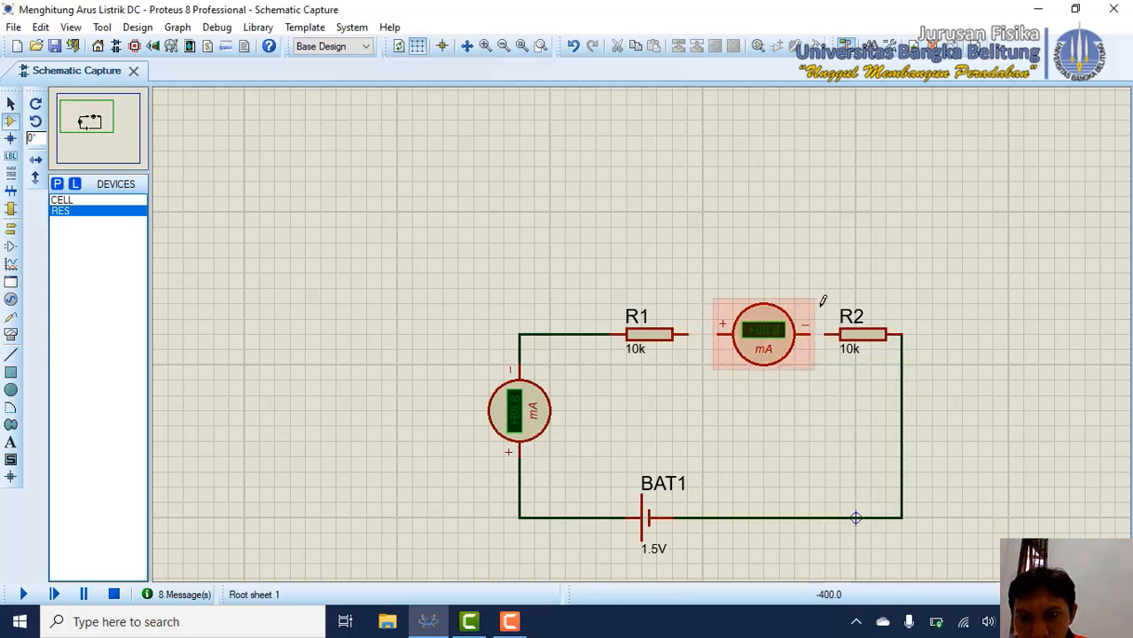
- Move the ammeter from between R1 and R2 to the space beside the vertical ammeter, above the battery
{"action": "left_click", "coordinate": [898, 368]}
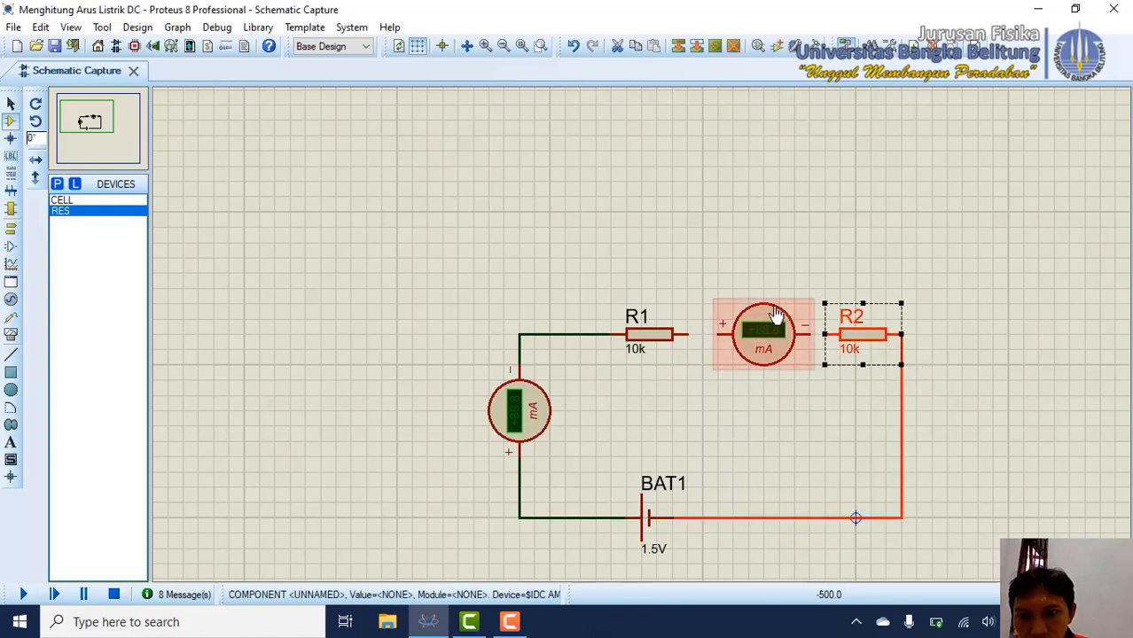
{"action": "left_click", "coordinate": [722, 367]}
{"action": "left_click", "coordinate": [763, 350]}
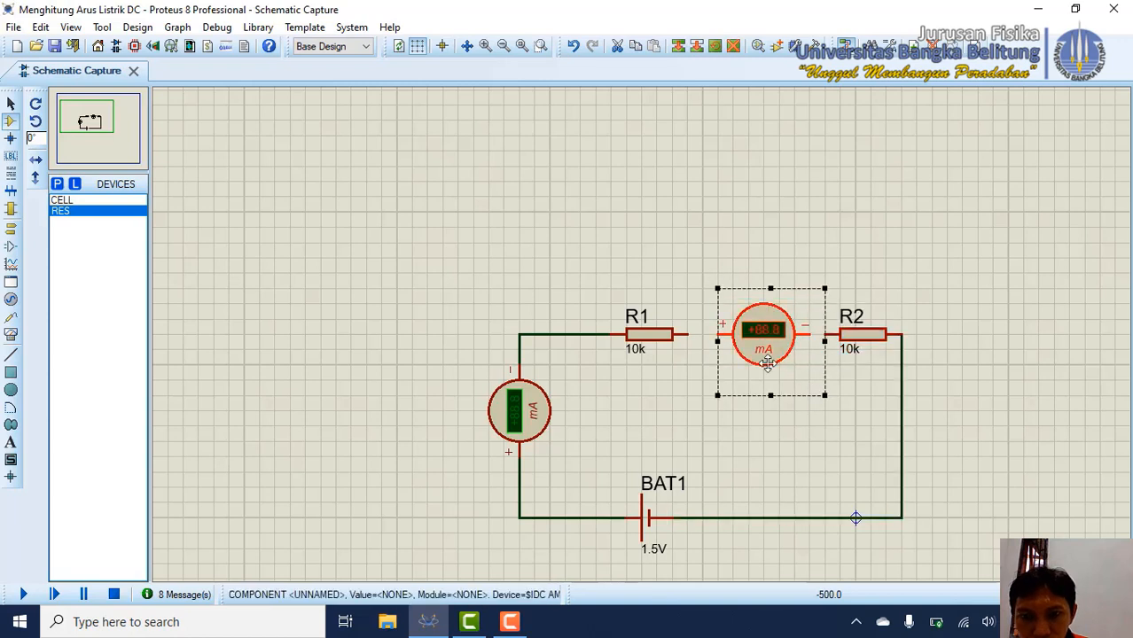
{"action": "left_click_drag", "start_coordinate": [763, 349], "coordinate": [580, 435]}
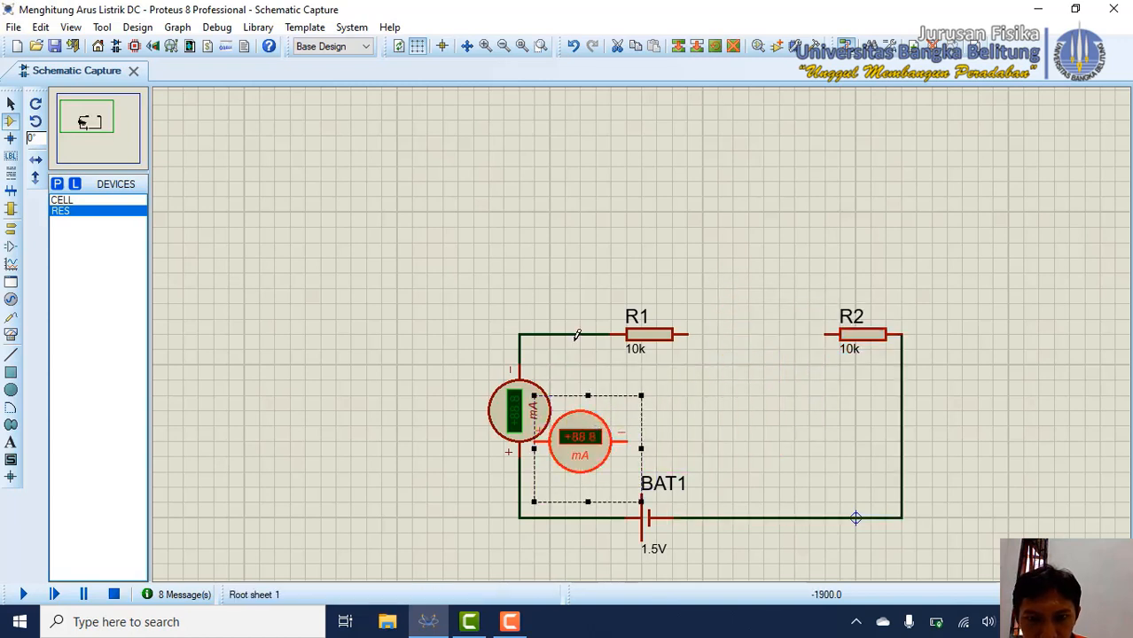
- Delete the wires connecting the vertical ammeter to R1 and to the battery's positive terminal
{"action": "right_click", "coordinate": [576, 337]}
{"action": "left_click", "coordinate": [644, 382]}
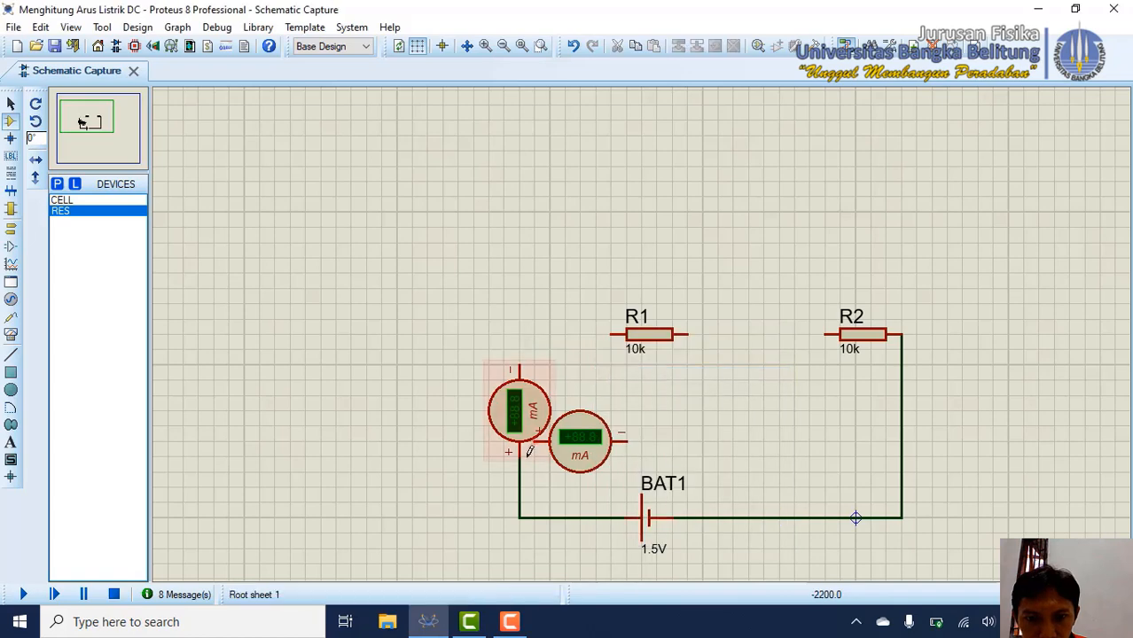
{"action": "right_click", "coordinate": [522, 457]}
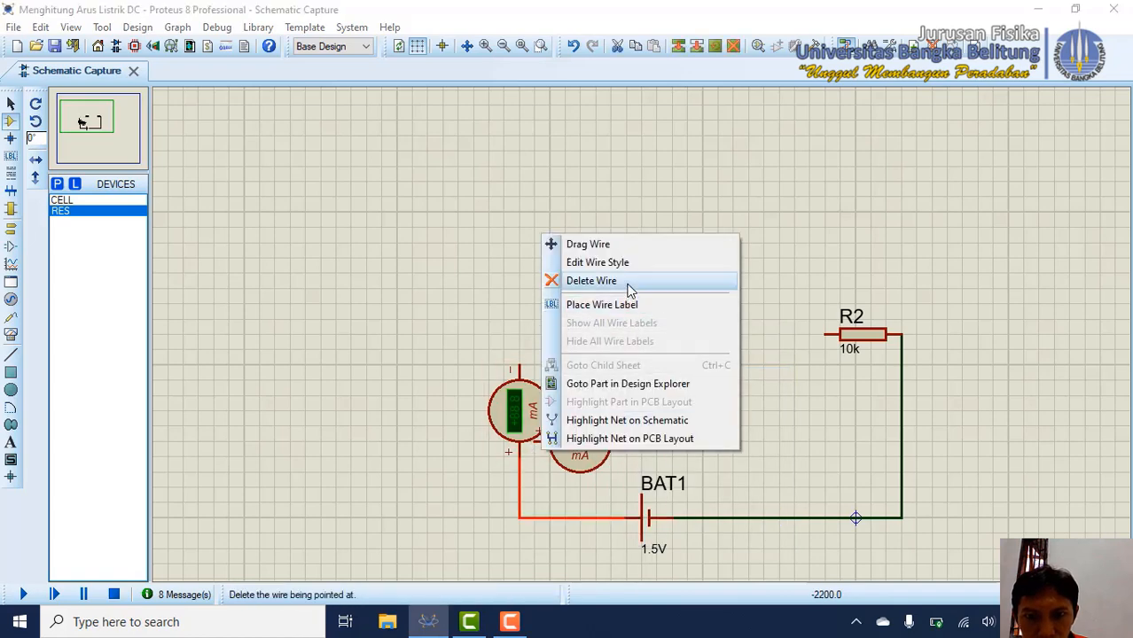
{"action": "left_click", "coordinate": [592, 280]}
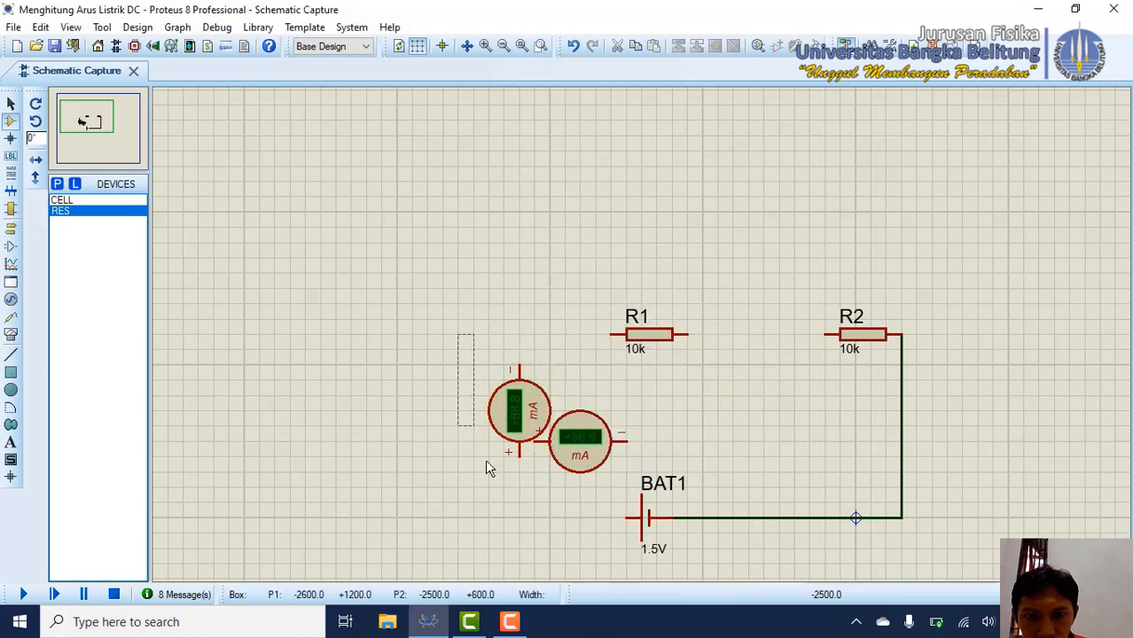
- Move the vertical ammeter upward, clear of the horizontal ammeter
{"action": "left_click_drag", "start_coordinate": [472, 363], "coordinate": [561, 493]}
{"action": "left_click_drag", "start_coordinate": [515, 379], "coordinate": [515, 318]}
{"action": "right_click", "coordinate": [531, 286]}
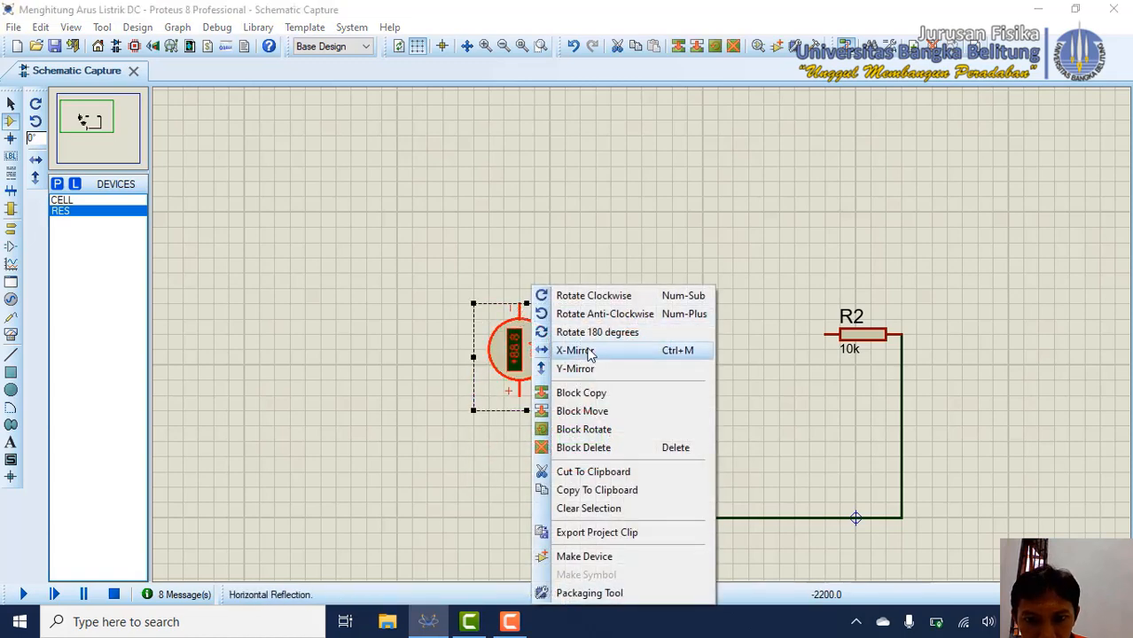
{"action": "left_click", "coordinate": [589, 333]}
{"action": "right_click", "coordinate": [540, 348]}
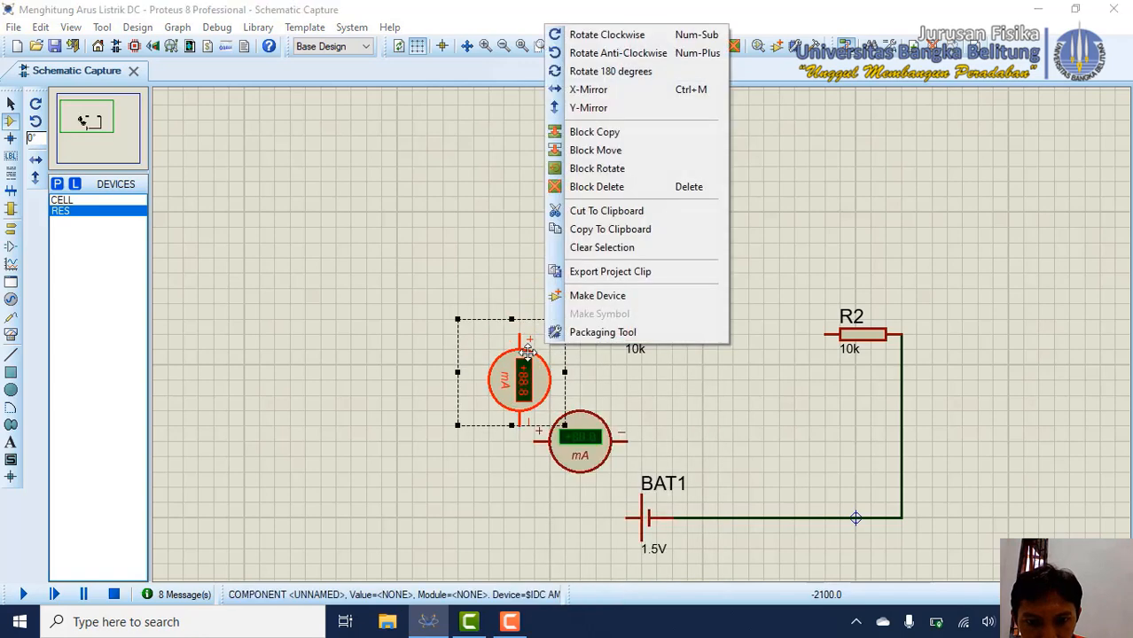
{"action": "left_click", "coordinate": [606, 72]}
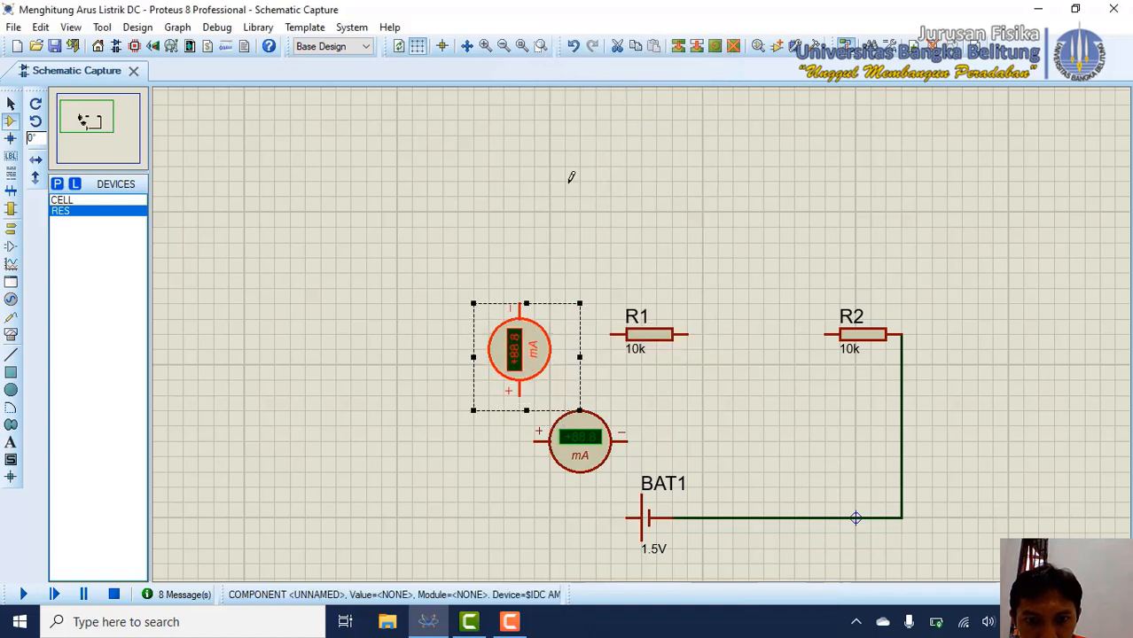
- Rotate the vertical ammeter clockwise to horizontal and place it left of R1, in line with the resistor
{"action": "right_click", "coordinate": [541, 348]}
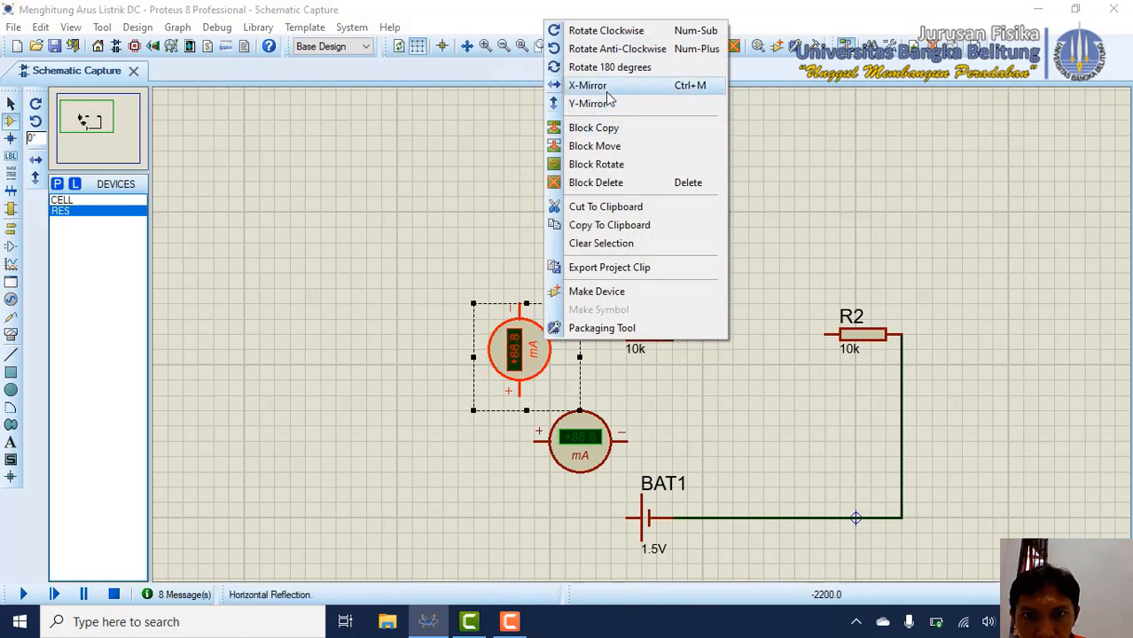
{"action": "left_click", "coordinate": [606, 30]}
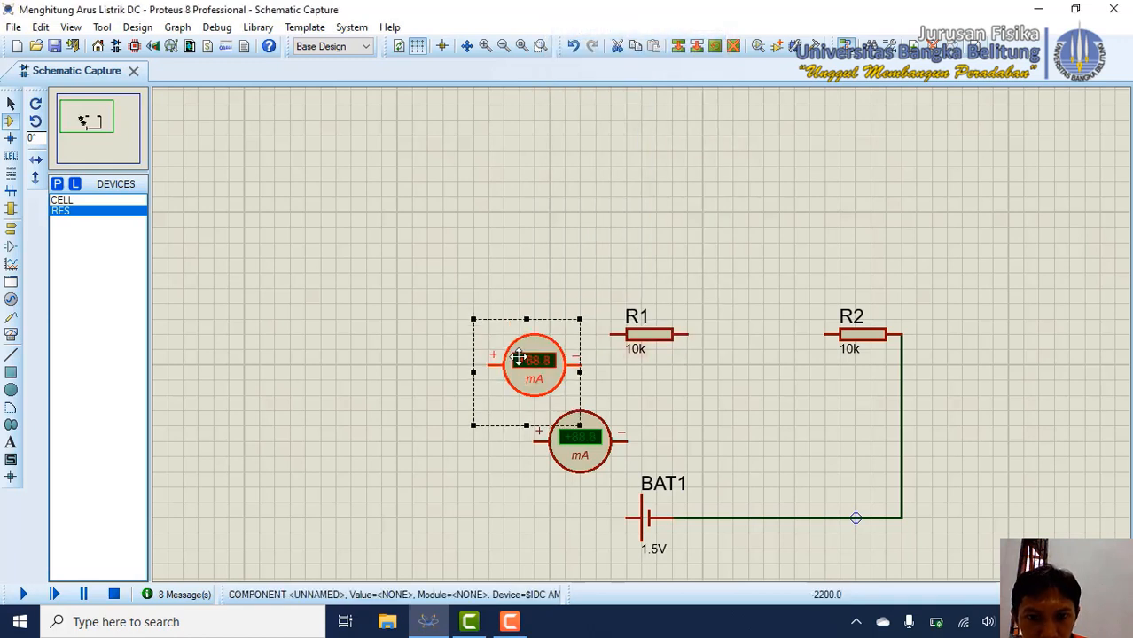
{"action": "left_click_drag", "start_coordinate": [518, 357], "coordinate": [532, 317]}
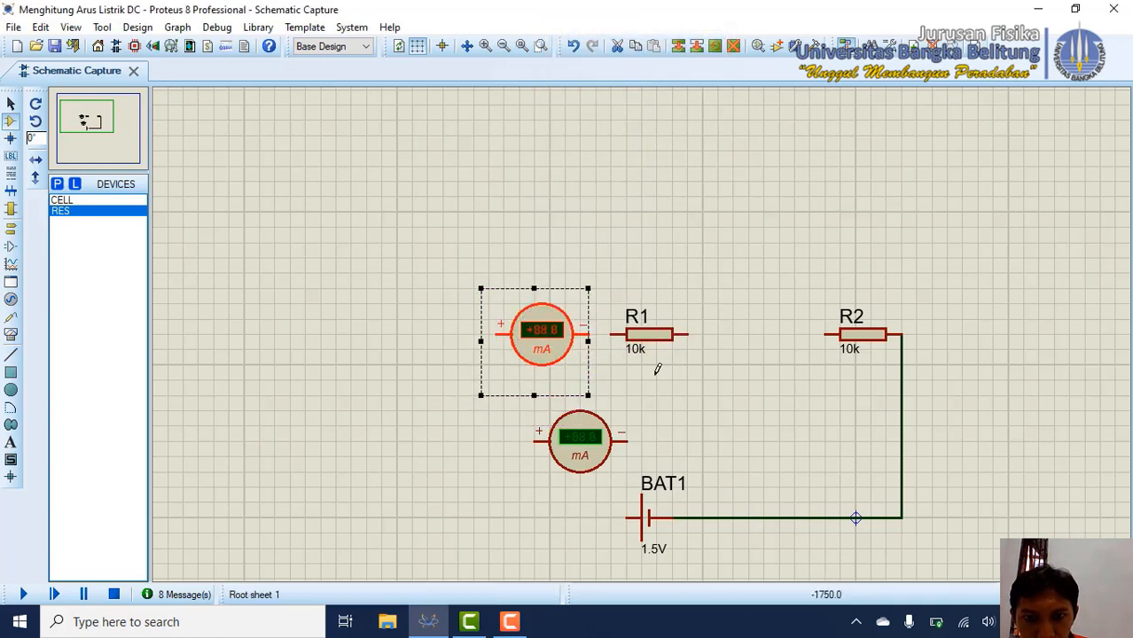
- Move the lower ammeter directly beneath the upper one, and shift the upper ammeter slightly left while keeping it in line with R1
{"action": "left_click", "coordinate": [523, 398]}
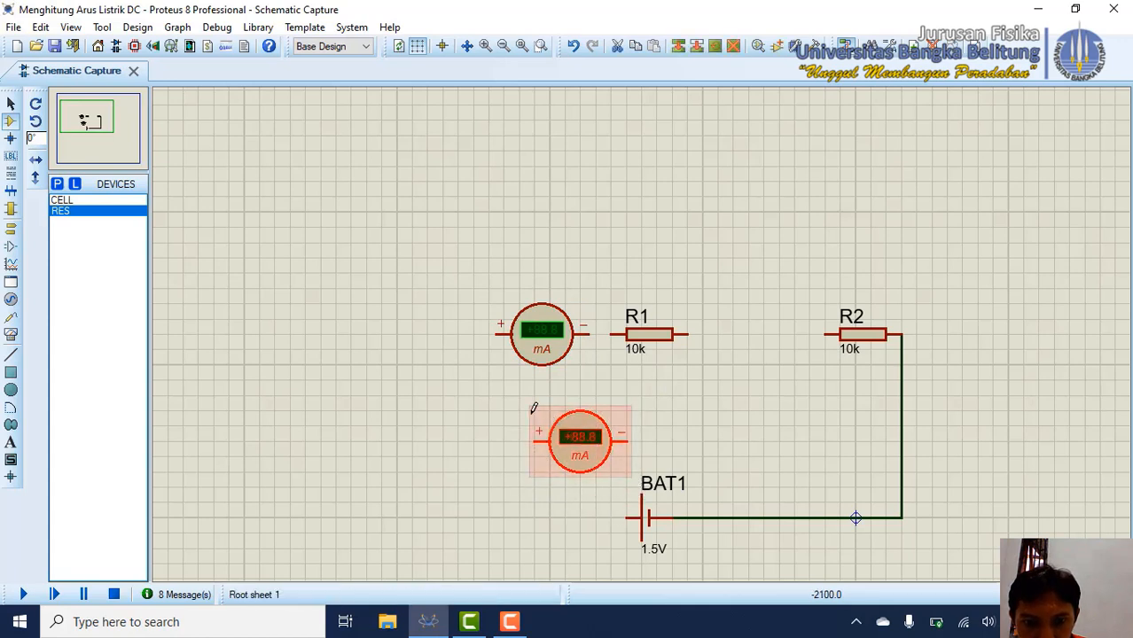
{"action": "left_click_drag", "start_coordinate": [519, 396], "coordinate": [569, 428]}
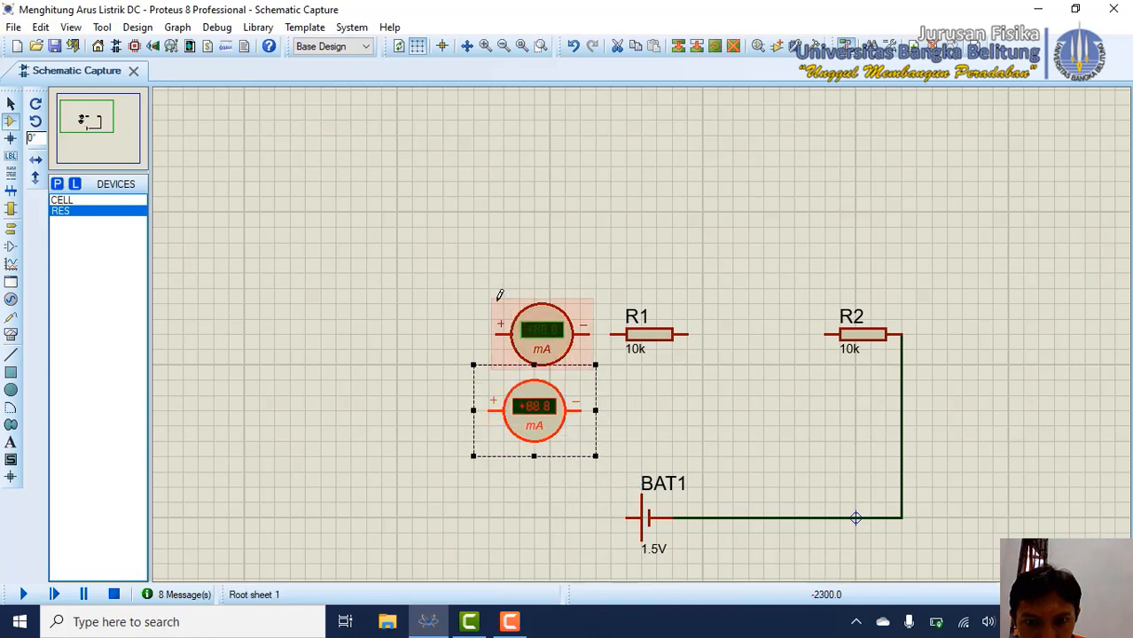
{"action": "left_click_drag", "start_coordinate": [491, 302], "coordinate": [591, 366]}
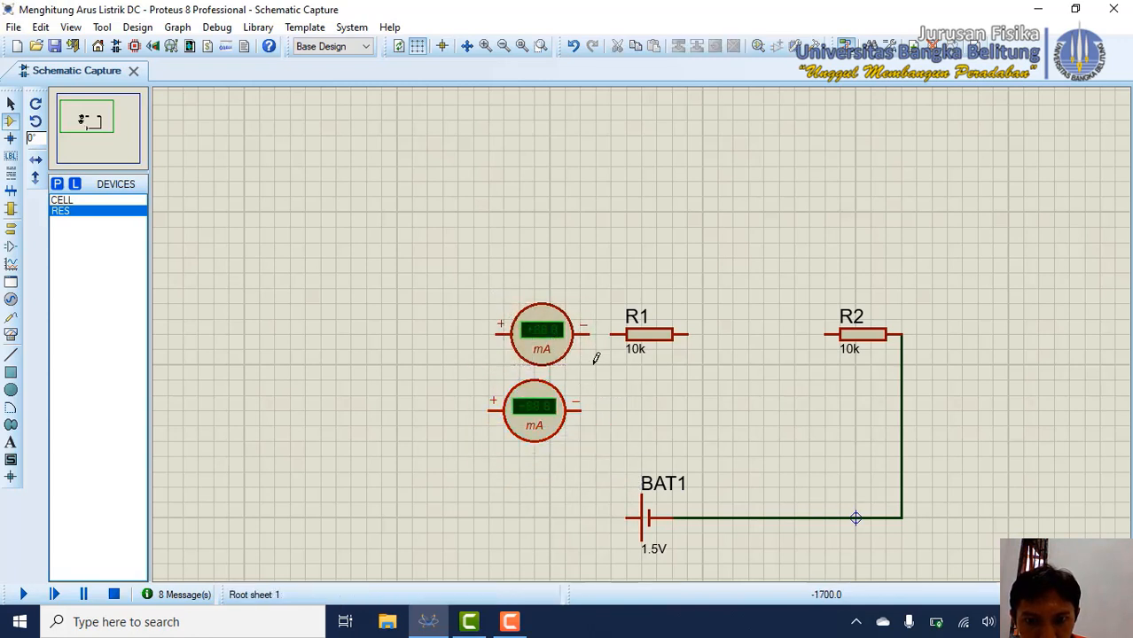
{"action": "left_click_drag", "start_coordinate": [474, 286], "coordinate": [573, 360]}
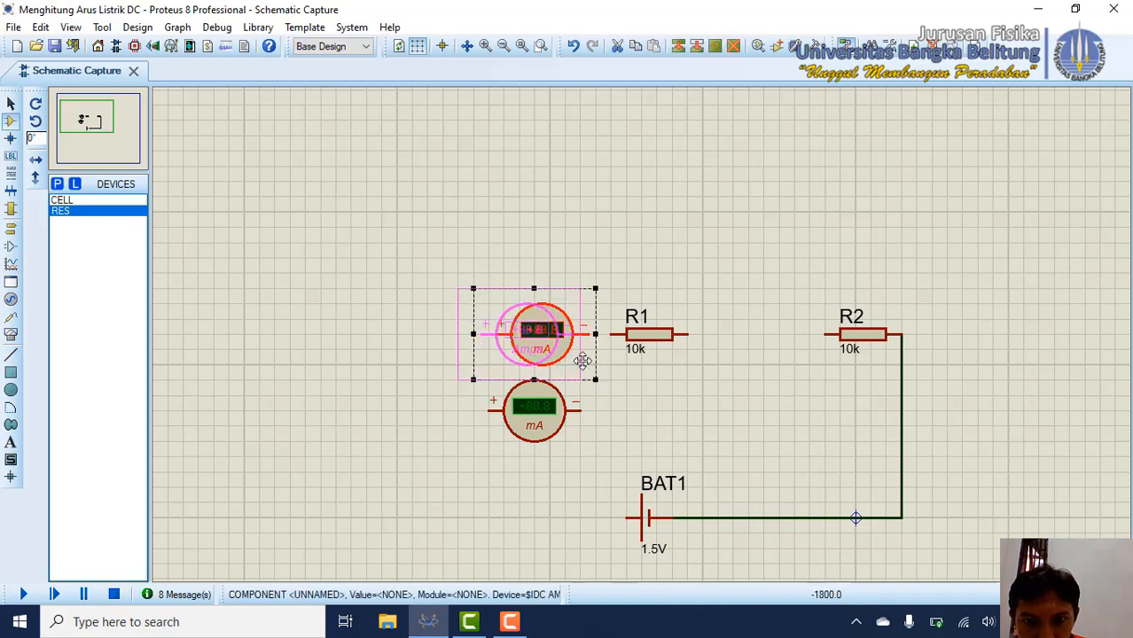
{"action": "left_click_drag", "start_coordinate": [582, 361], "coordinate": [588, 355]}
{"action": "left_click_drag", "start_coordinate": [519, 294], "coordinate": [525, 321]}
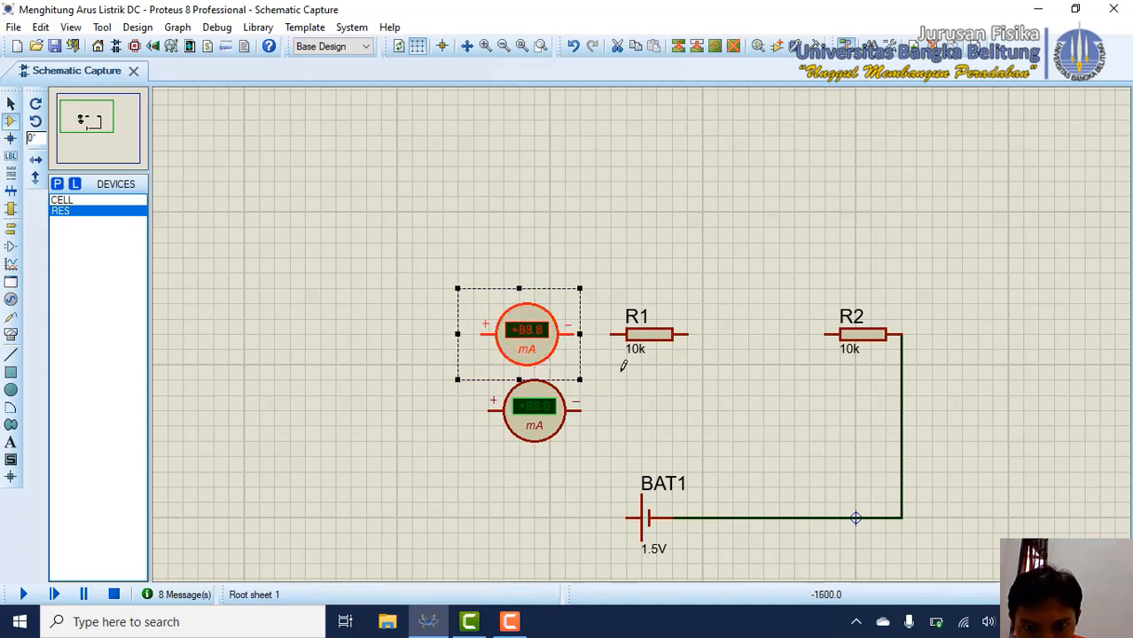
- Move resistor R2 directly beneath R1, in line with the lower ammeter
{"action": "left_click", "coordinate": [660, 395]}
{"action": "left_click_drag", "start_coordinate": [821, 288], "coordinate": [916, 396]}
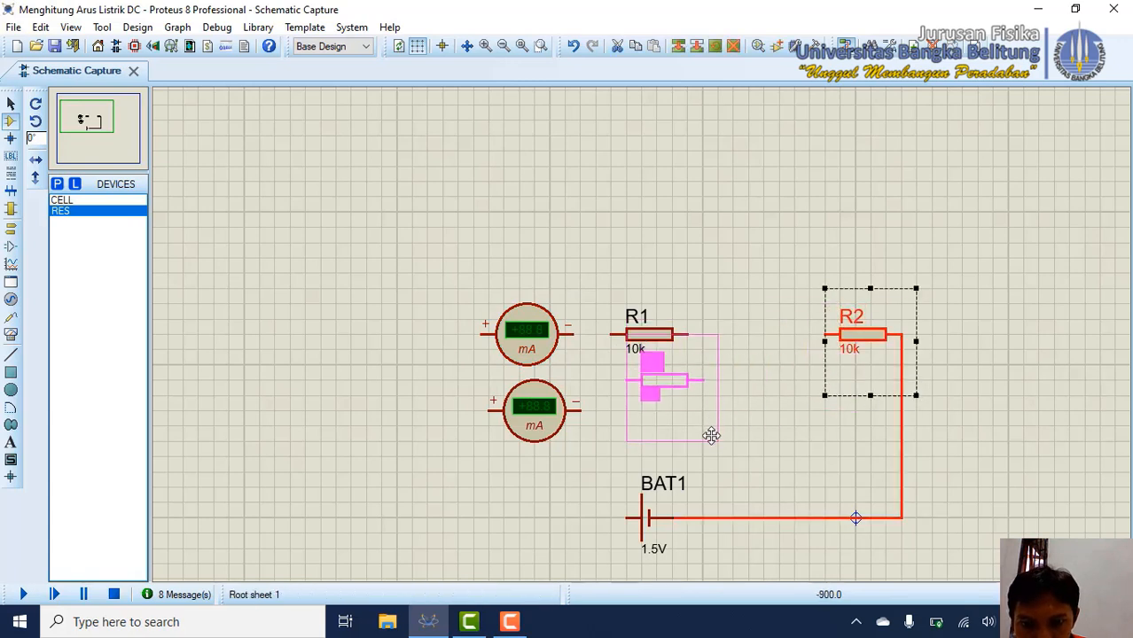
{"action": "left_click", "coordinate": [708, 459]}
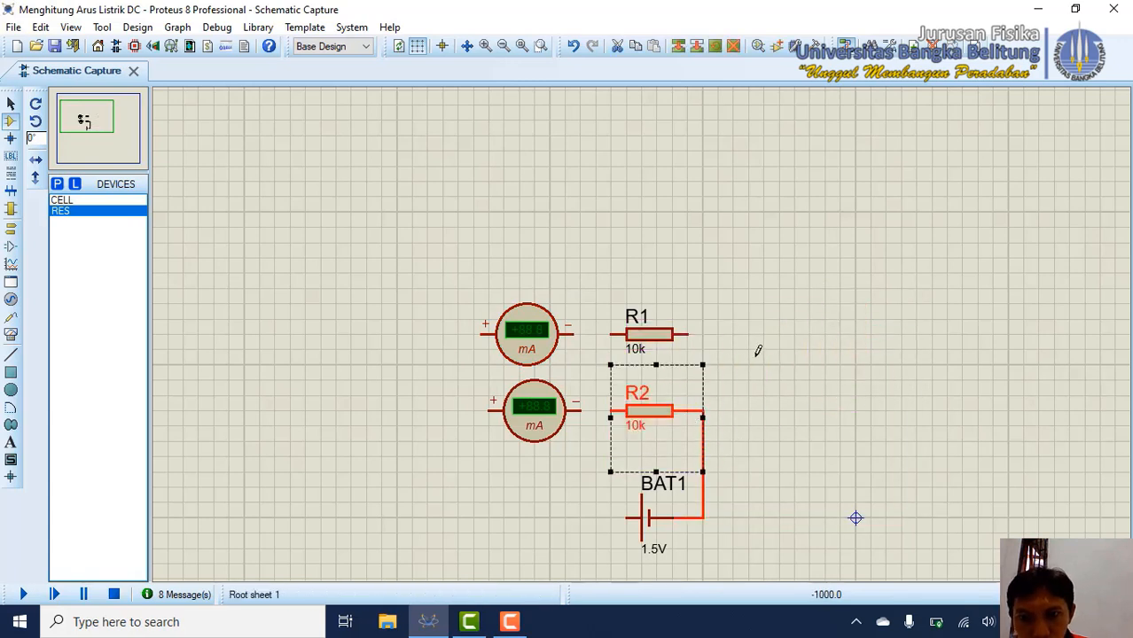
{"action": "left_click", "coordinate": [758, 351]}
- Wire R1's free right end to R2's battery wire, and each resistor's left end to the negative terminal of its adjacent ammeter
{"action": "left_click", "coordinate": [688, 334]}
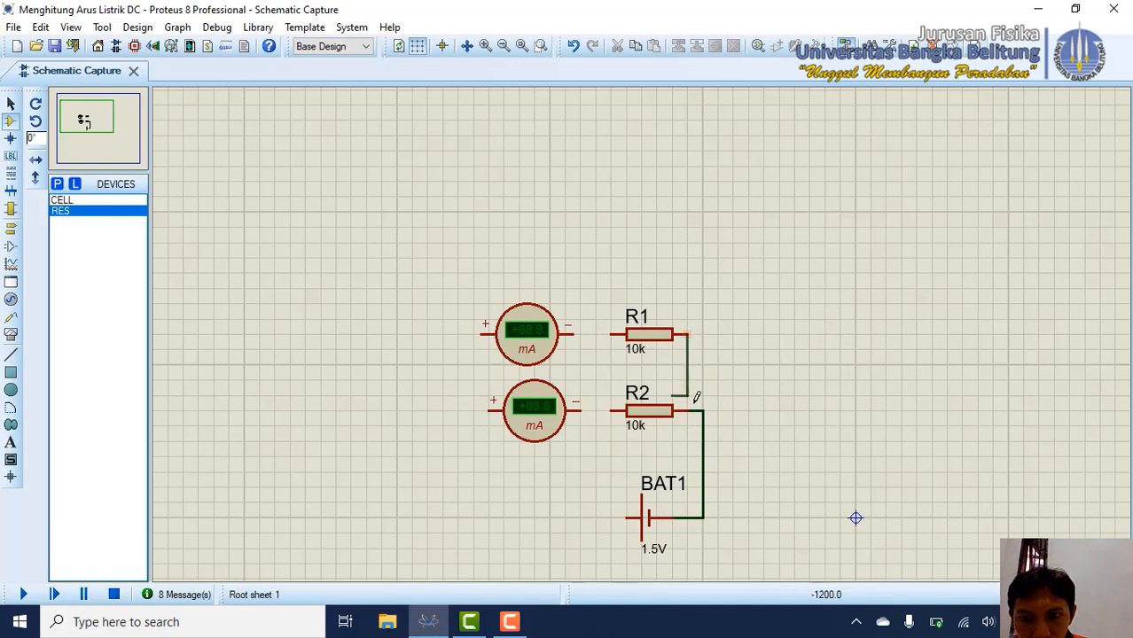
{"action": "left_click", "coordinate": [703, 410]}
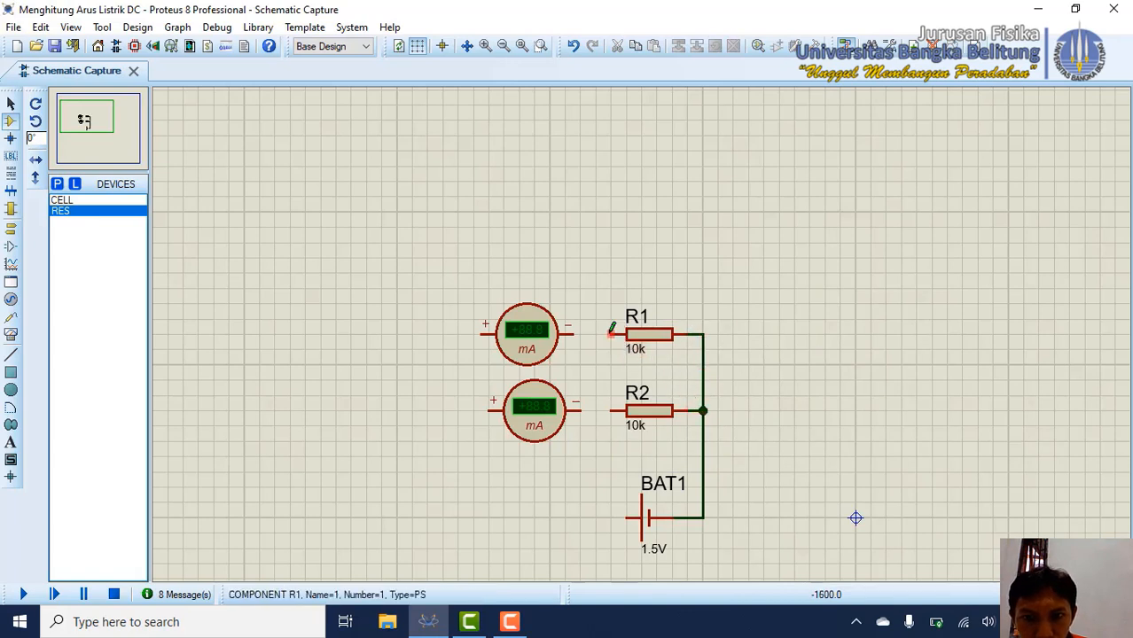
{"action": "left_click", "coordinate": [609, 334]}
{"action": "left_click", "coordinate": [574, 334]}
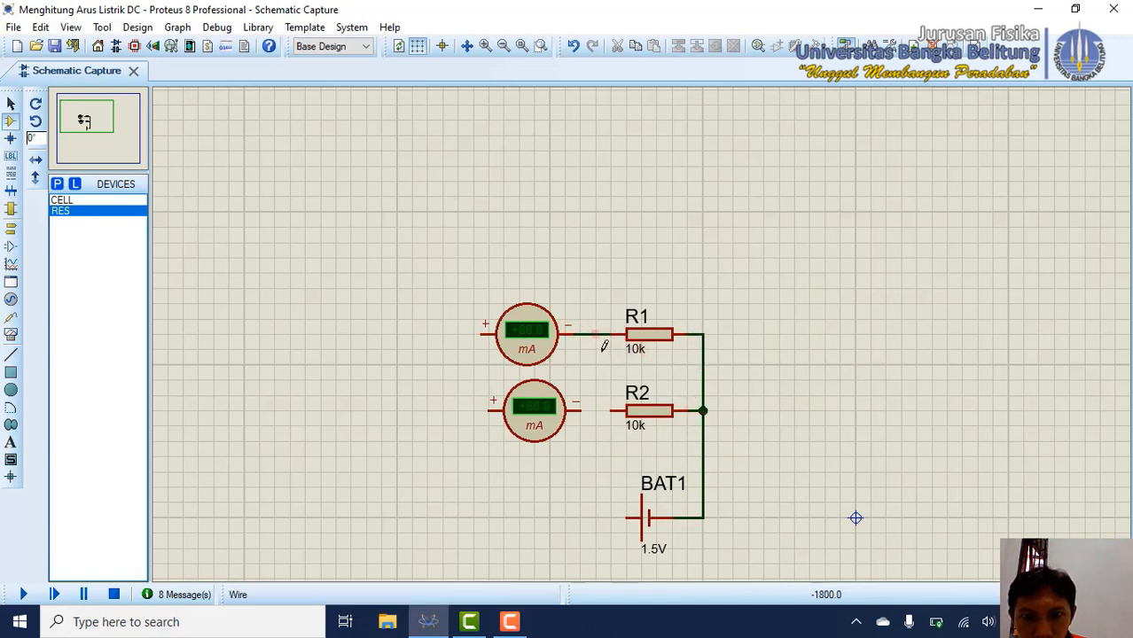
{"action": "left_click", "coordinate": [611, 410]}
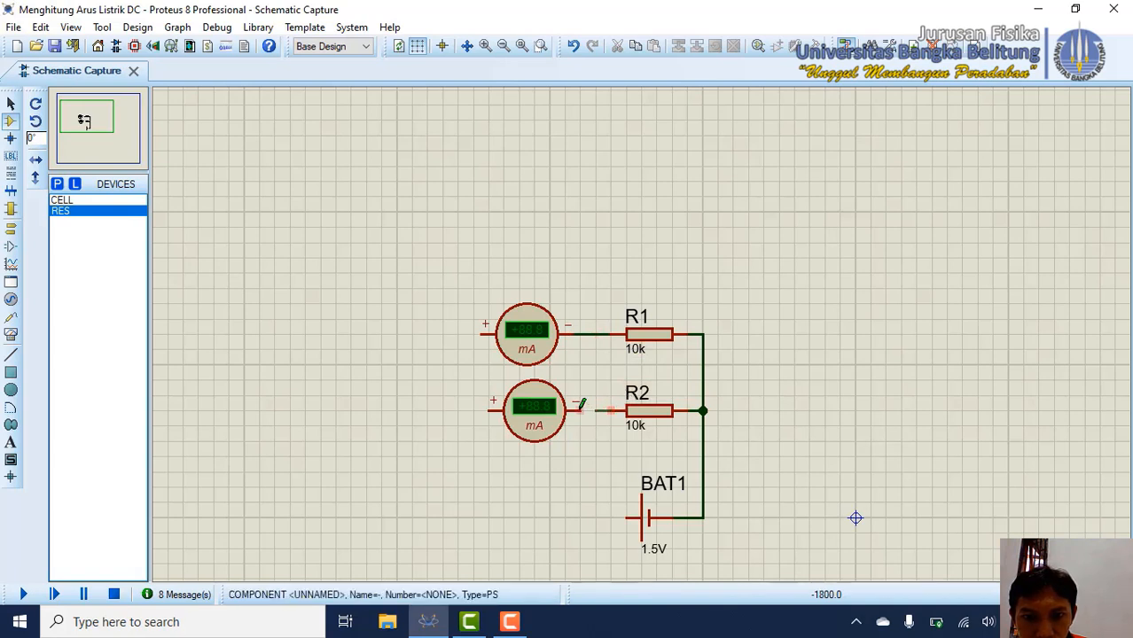
{"action": "left_click", "coordinate": [577, 411]}
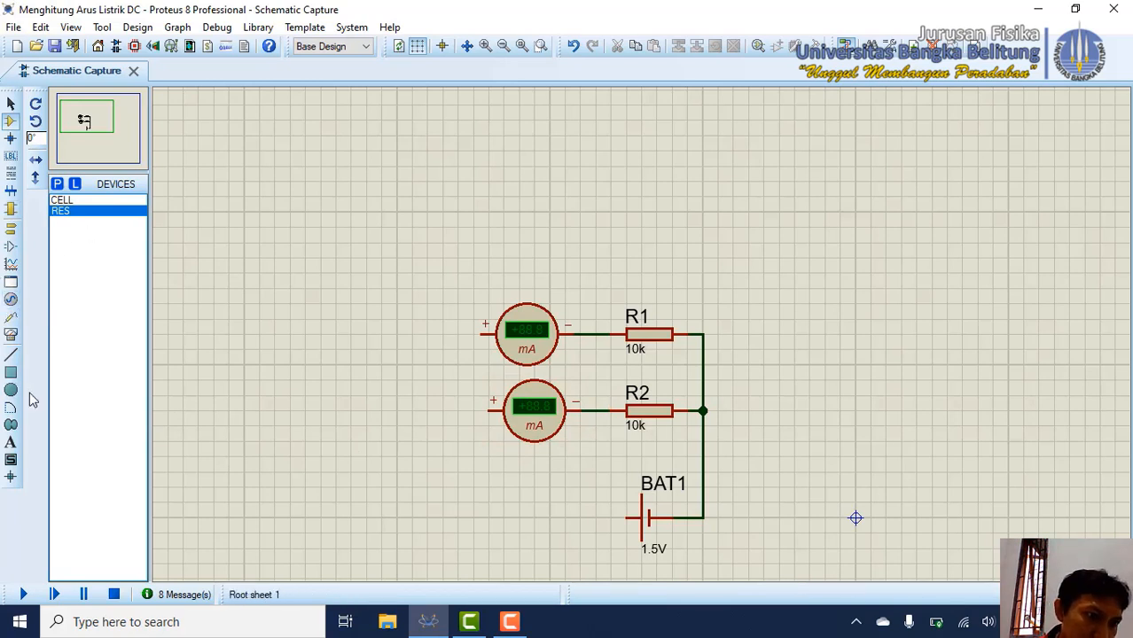
- Place a third DC ammeter below and to the left of the two existing ammeters
{"action": "left_click", "coordinate": [12, 336]}
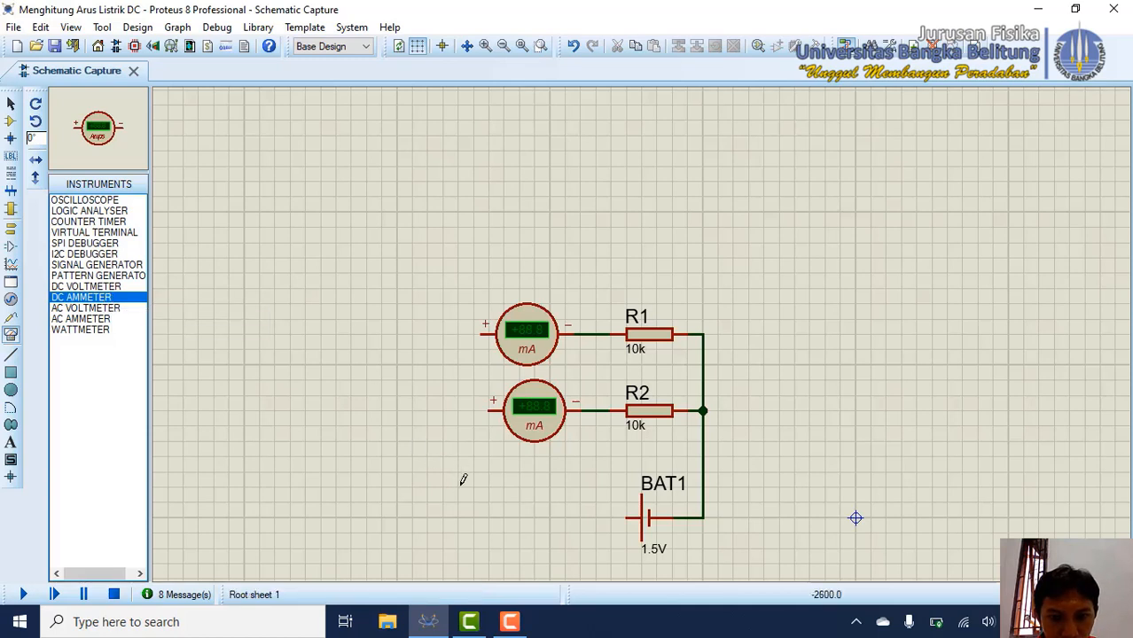
{"action": "left_click", "coordinate": [463, 486]}
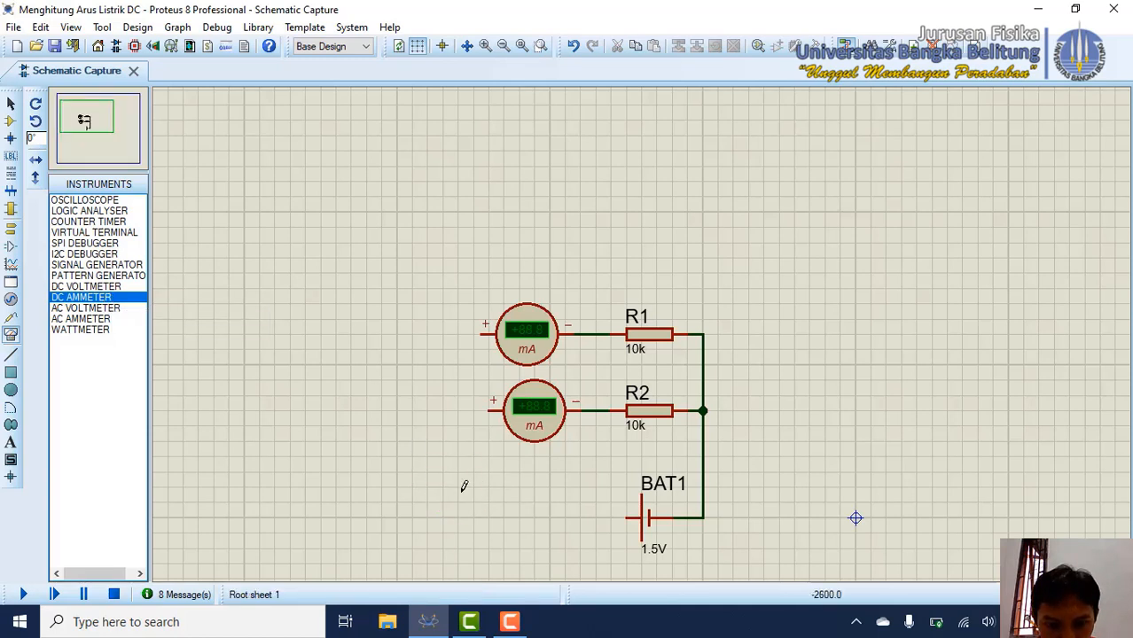
{"action": "left_click", "coordinate": [458, 486]}
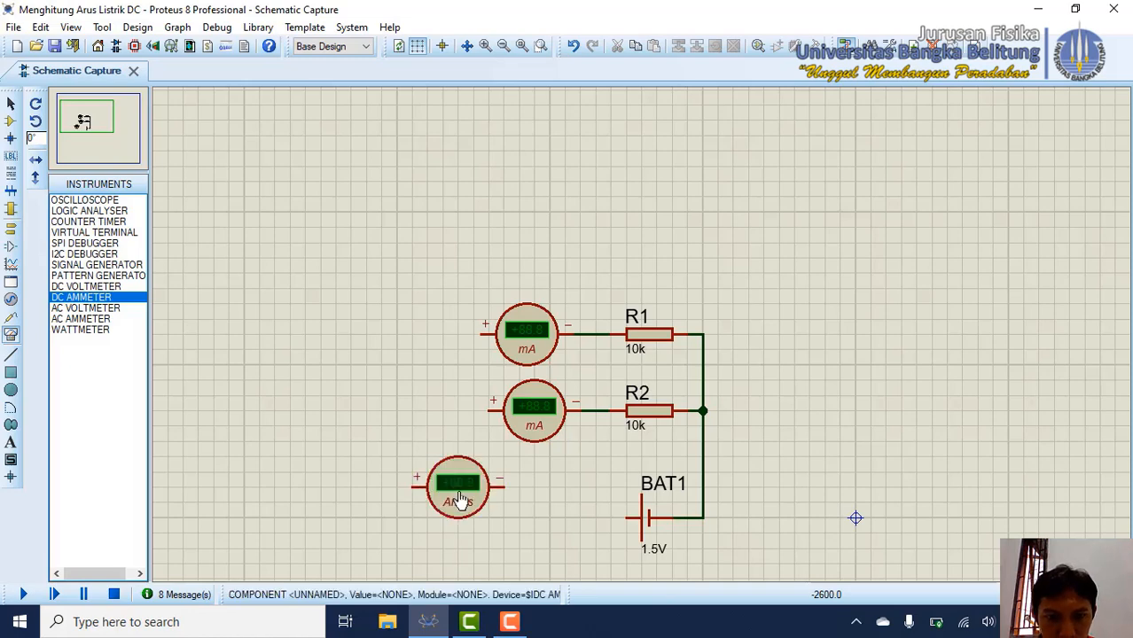
- Set the new ammeter's display range to Milliamps
{"action": "right_click", "coordinate": [477, 501]}
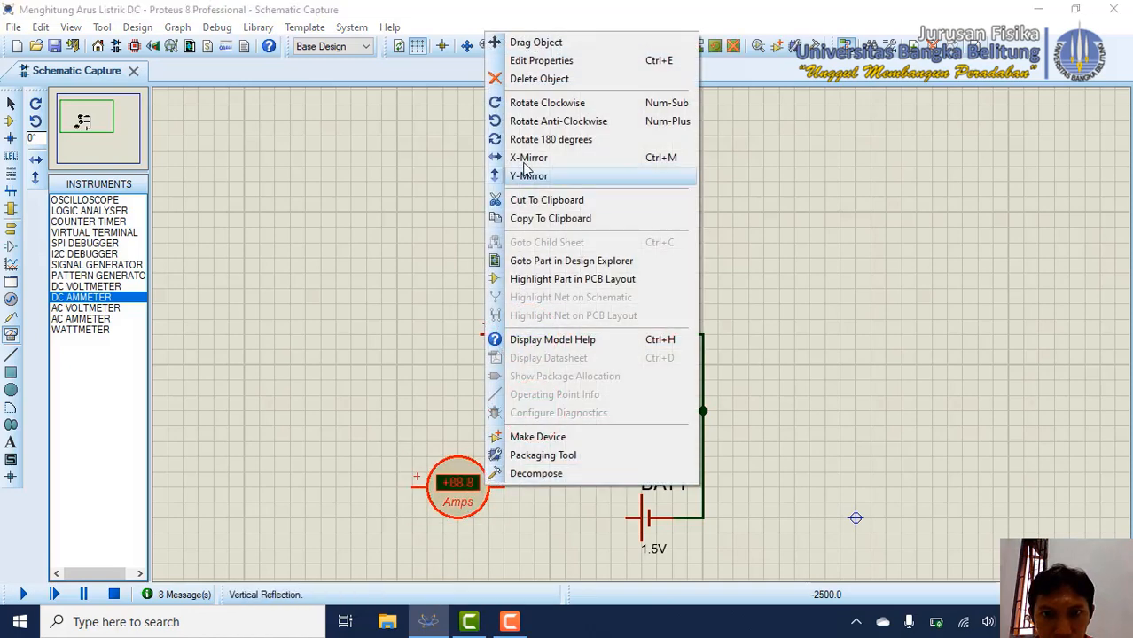
{"action": "left_click", "coordinate": [525, 60]}
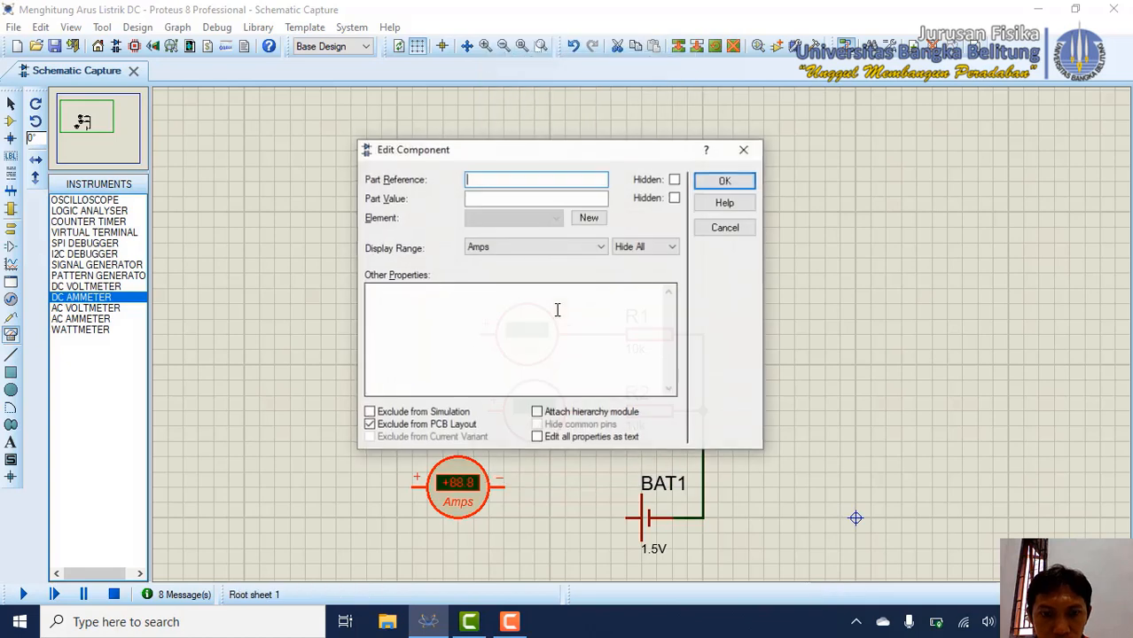
{"action": "left_click", "coordinate": [504, 252]}
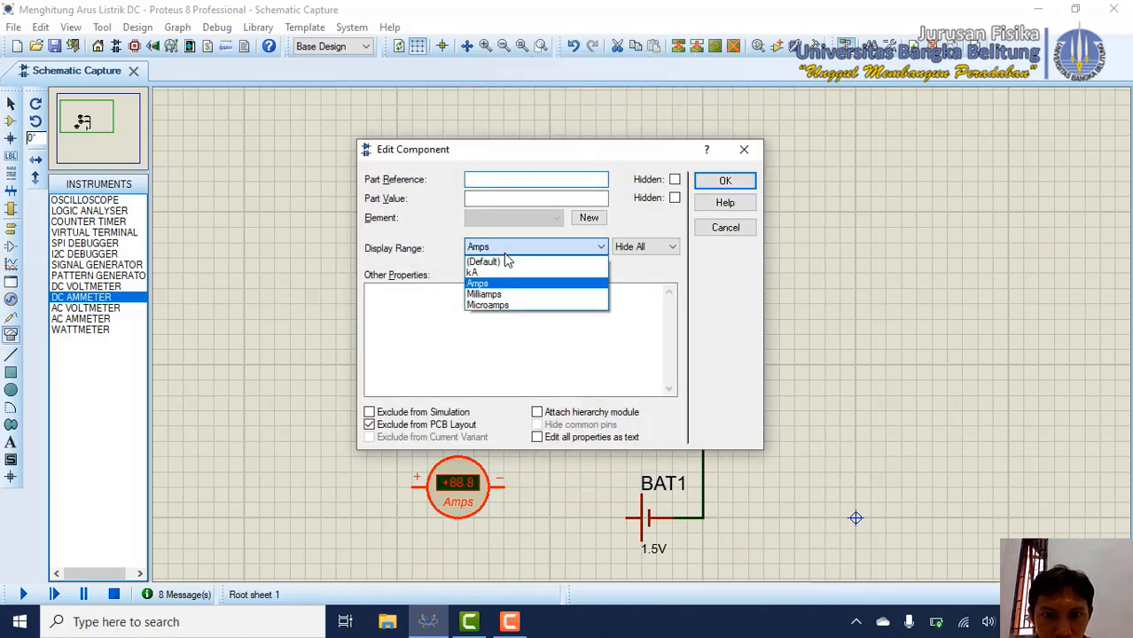
{"action": "left_click", "coordinate": [521, 296]}
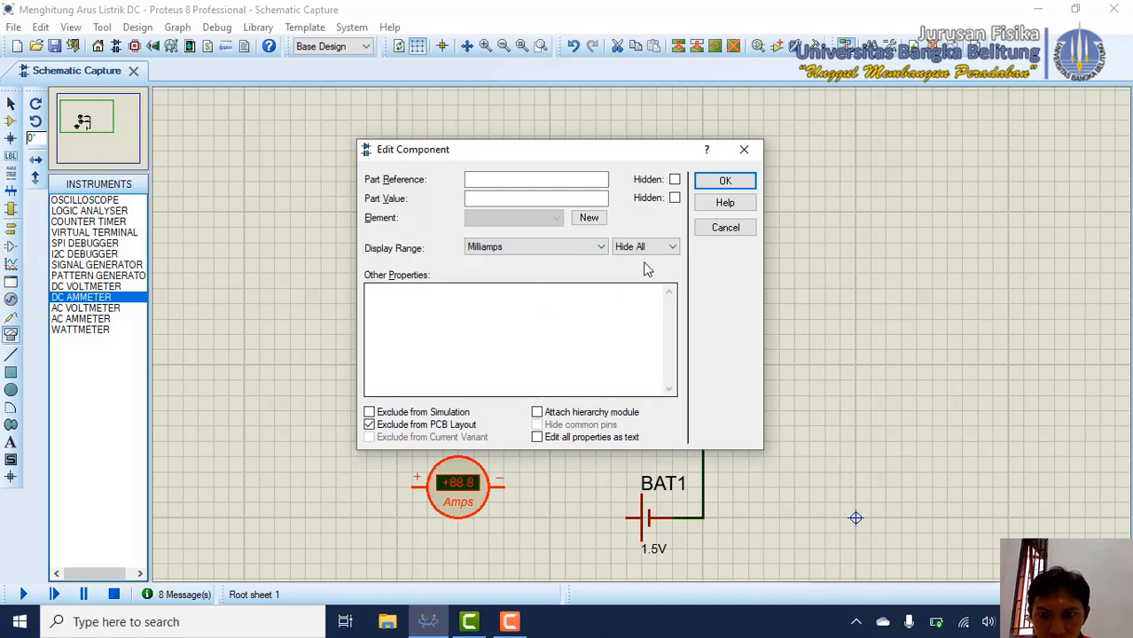
{"action": "left_click", "coordinate": [725, 181]}
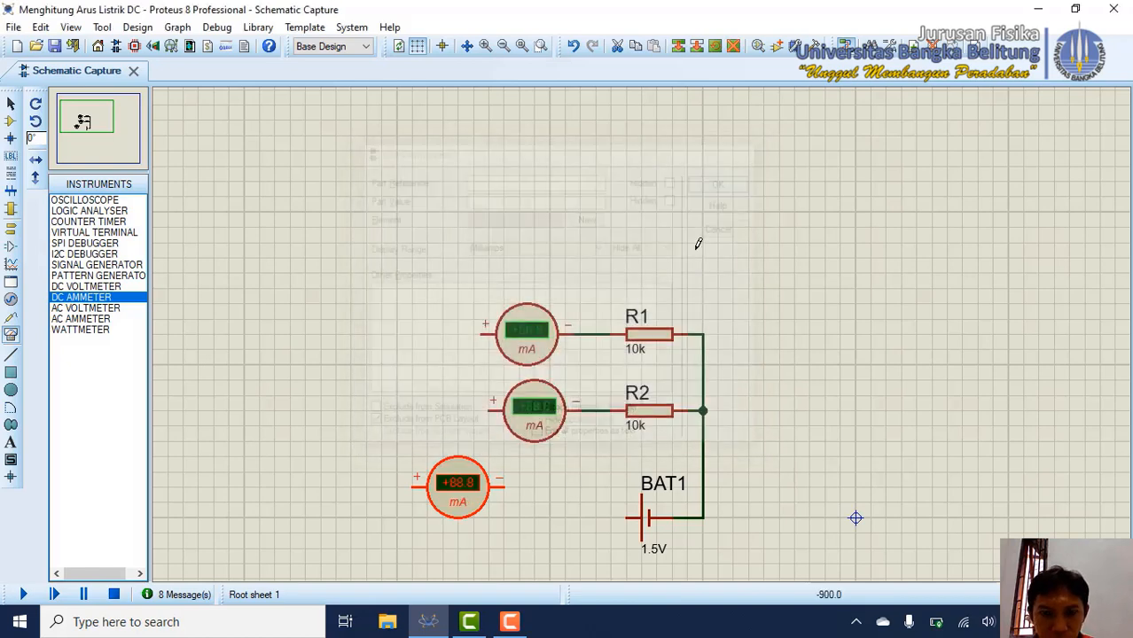
- Rotate the new ammeter anti-clockwise to vertical and move it further left and slightly up, its negative terminal level with the lower ammeter
{"action": "right_click", "coordinate": [499, 503]}
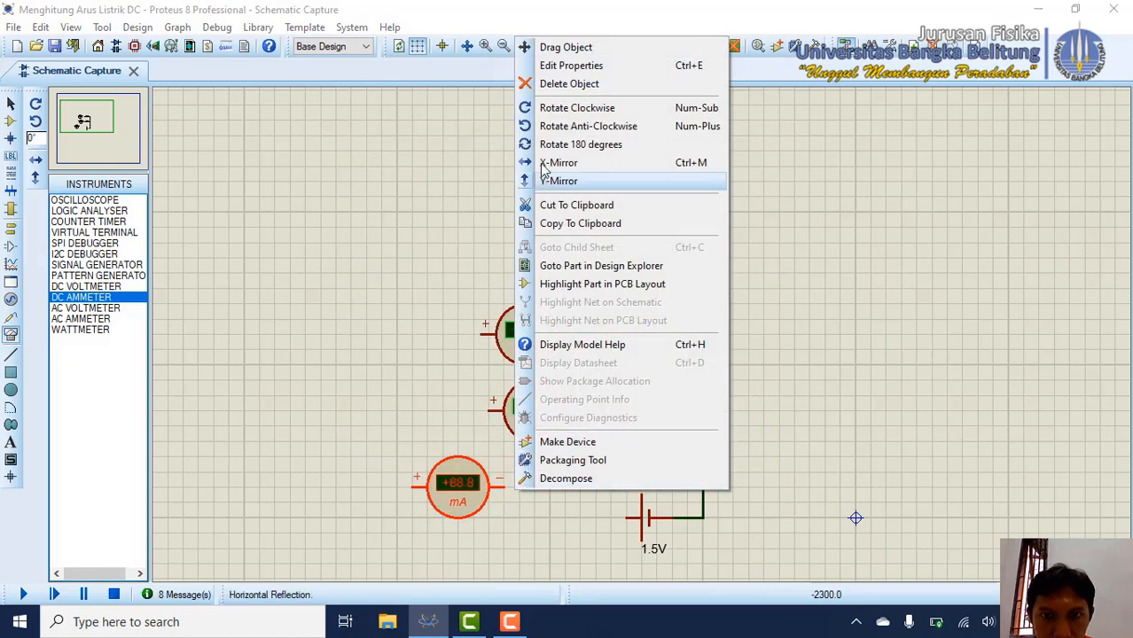
{"action": "left_click", "coordinate": [551, 126]}
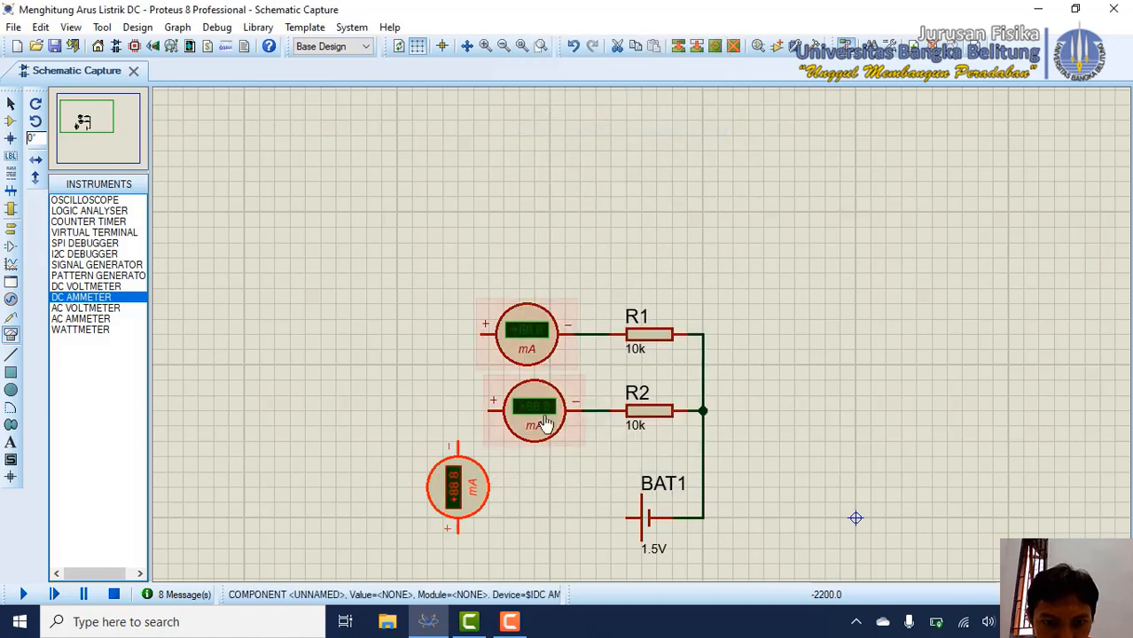
{"action": "mouse_move", "coordinate": [425, 438]}
{"action": "left_mouse_down"}
{"action": "mouse_move", "coordinate": [508, 539]}
{"action": "mouse_move", "coordinate": [442, 481]}
{"action": "mouse_move", "coordinate": [425, 434]}
{"action": "mouse_move", "coordinate": [534, 549]}
{"action": "left_mouse_up"}
{"action": "left_click_drag", "start_coordinate": [488, 516], "coordinate": [424, 483]}
{"action": "left_click", "coordinate": [531, 493]}
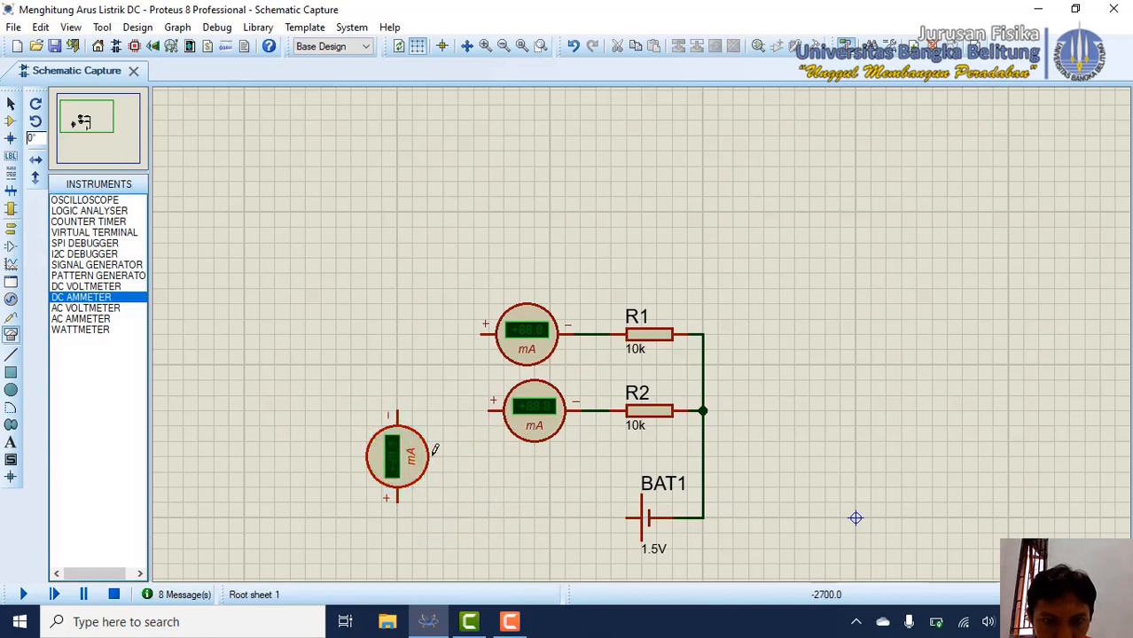
- Wire the vertical ammeter's negative terminal to the positive terminals of both horizontal ammeters
{"action": "left_click", "coordinate": [397, 411]}
{"action": "left_click", "coordinate": [492, 408]}
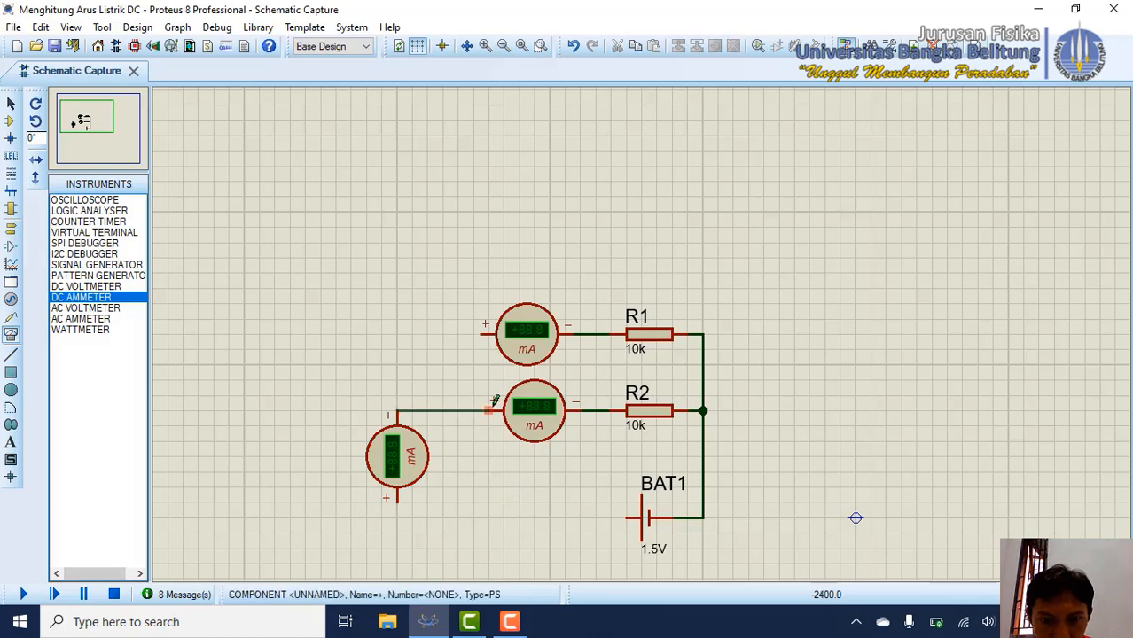
{"action": "left_click", "coordinate": [397, 411]}
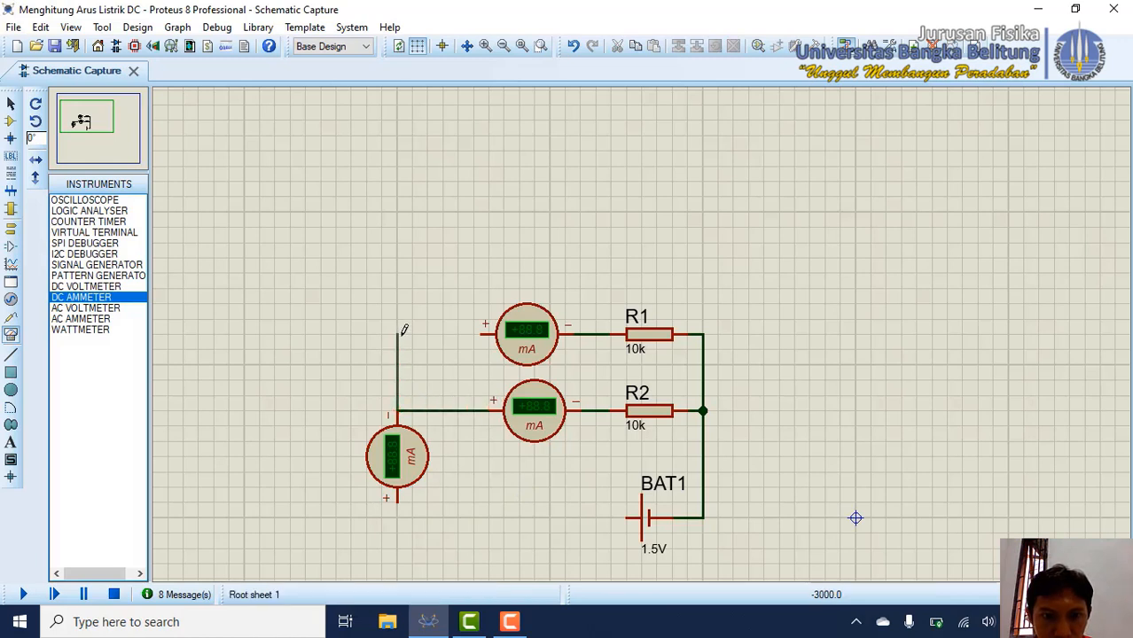
{"action": "left_click", "coordinate": [483, 334]}
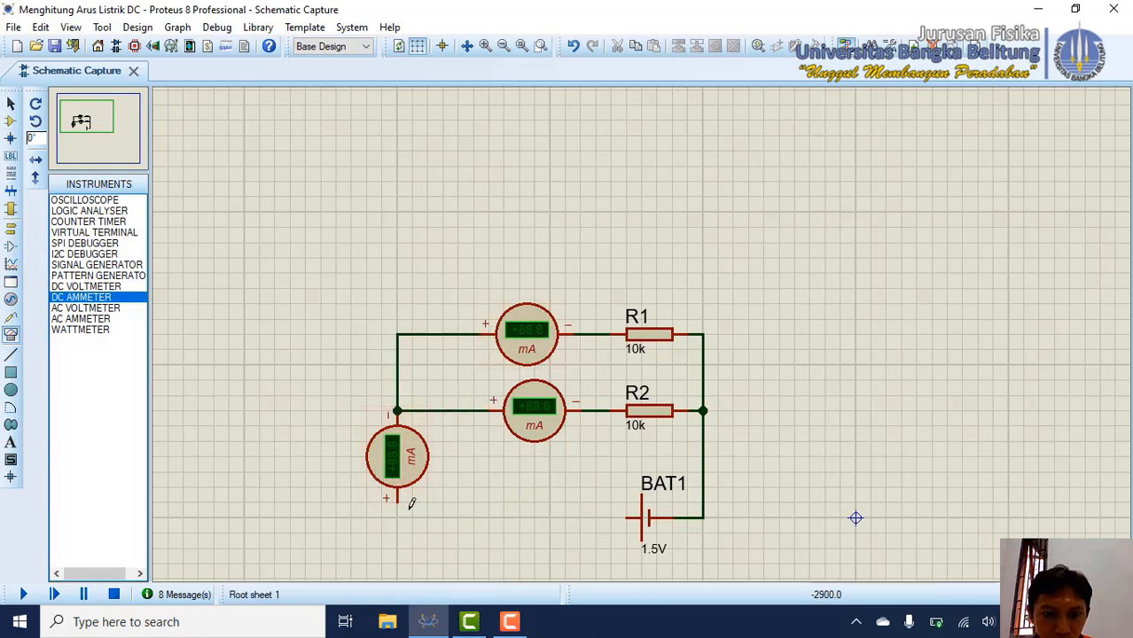
- Wire the vertical ammeter's positive terminal to the positive terminal of battery BAT1
{"action": "left_click", "coordinate": [397, 501]}
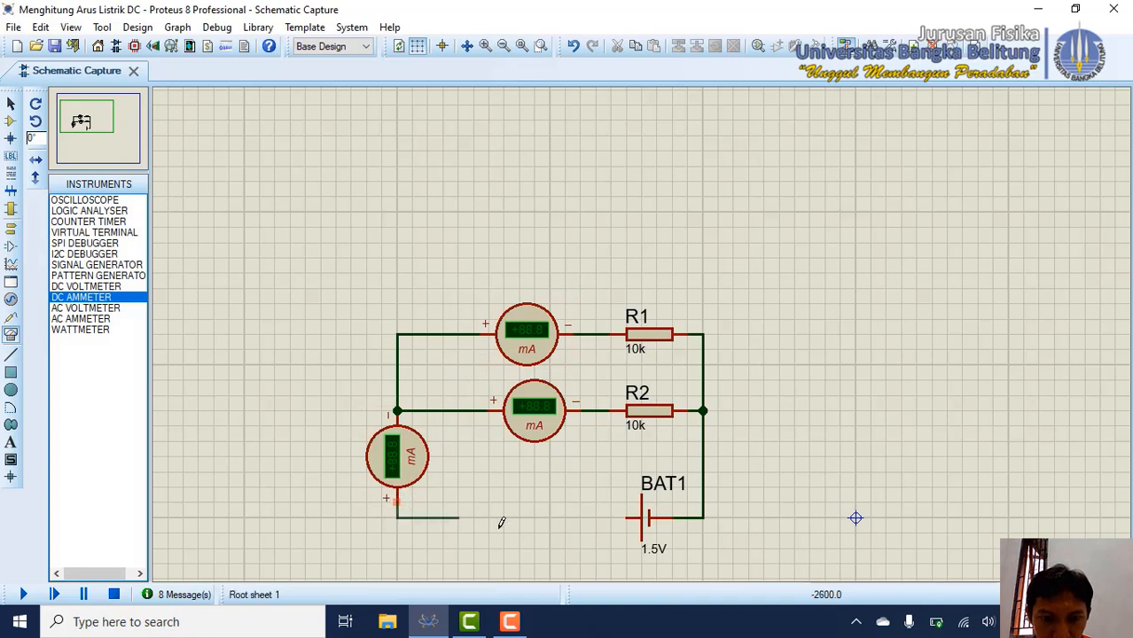
{"action": "left_click", "coordinate": [626, 518]}
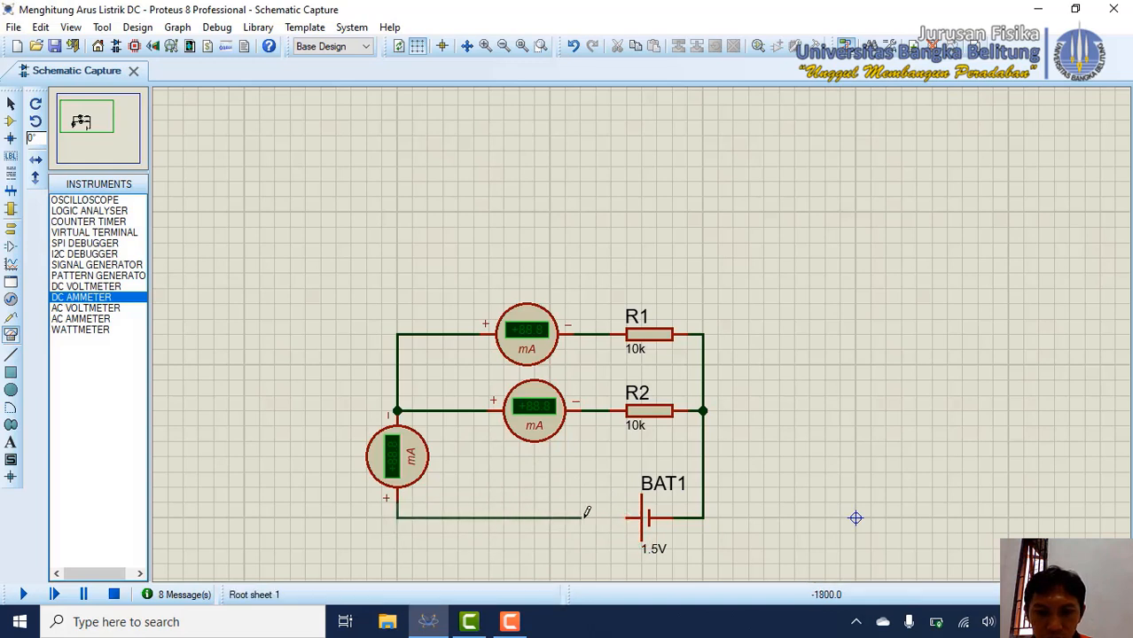
{"action": "left_click", "coordinate": [624, 517]}
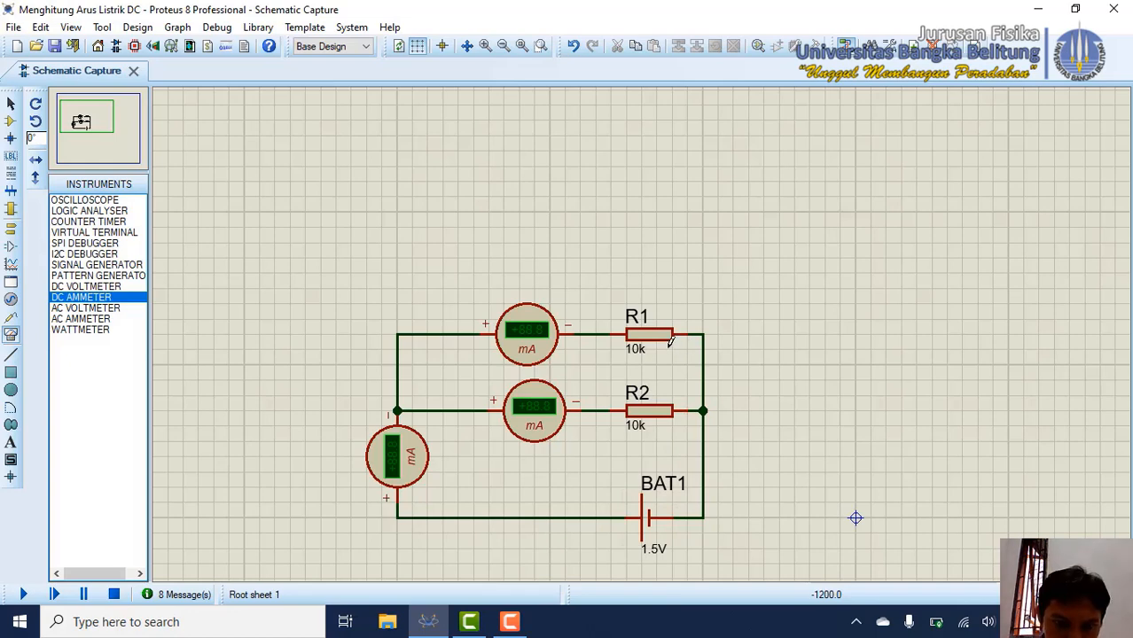
{"action": "scroll", "coordinate": [672, 343], "scroll_direction": "up", "scroll_amount": 1}
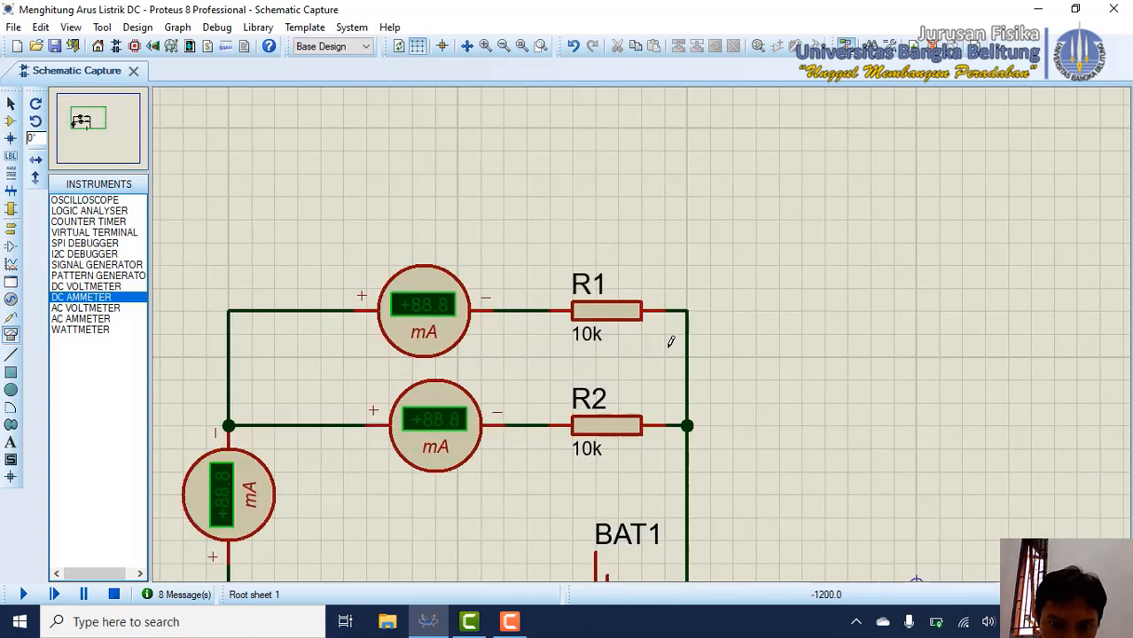
{"action": "scroll", "coordinate": [671, 343], "scroll_direction": "down", "scroll_amount": 1}
{"action": "scroll", "coordinate": [671, 343], "scroll_direction": "up", "scroll_amount": 1}
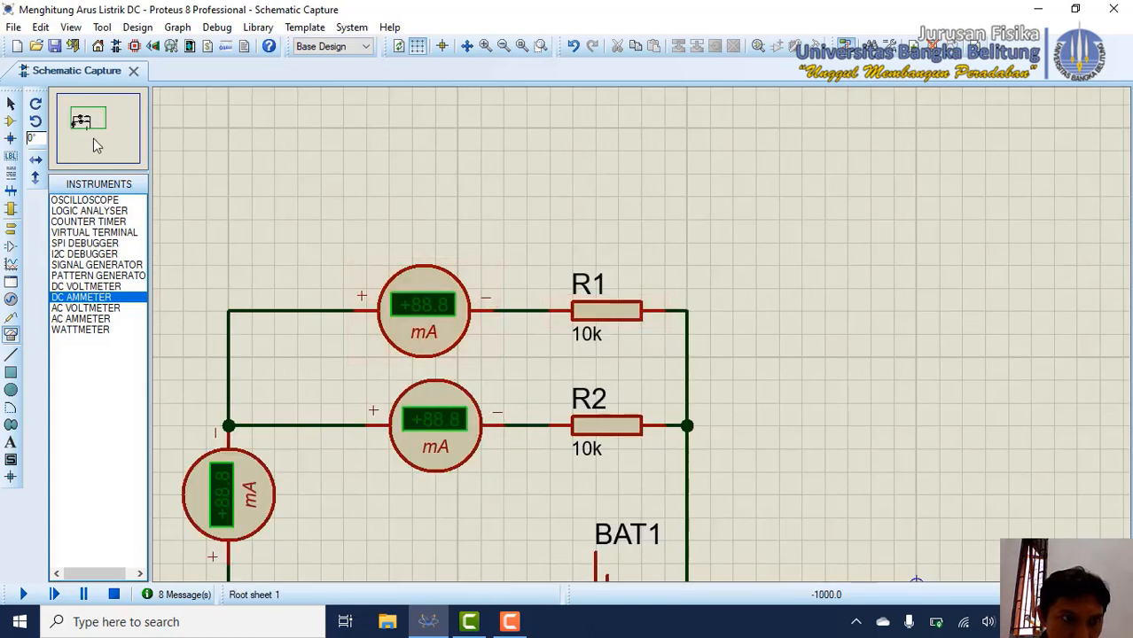
{"action": "left_click", "coordinate": [93, 138]}
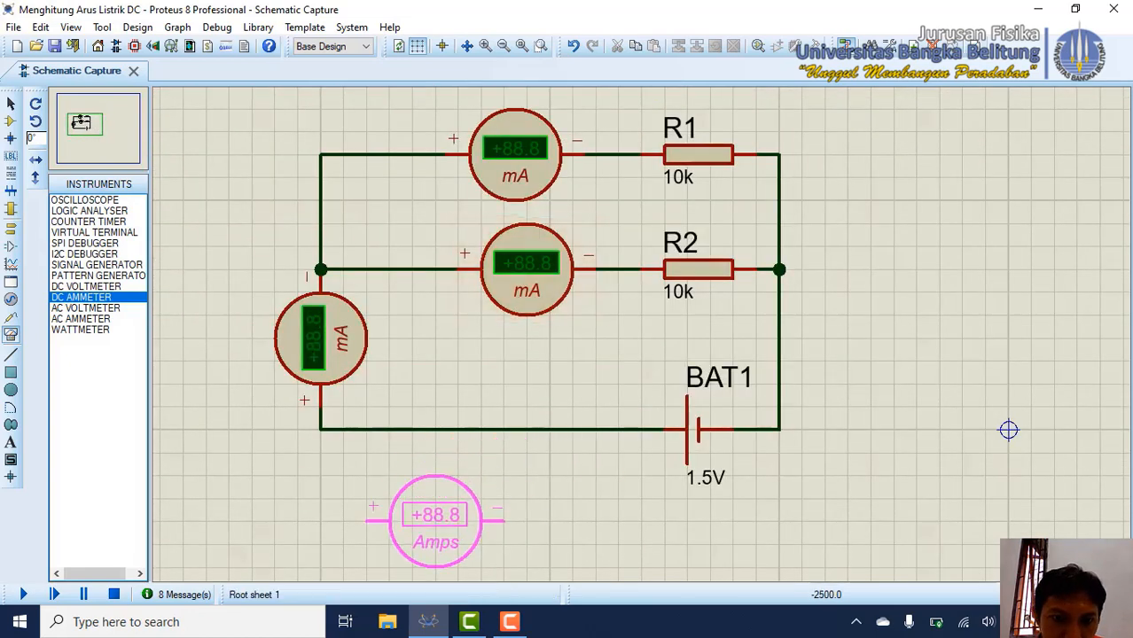
{"action": "left_click", "coordinate": [435, 518]}
{"action": "right_click", "coordinate": [442, 504]}
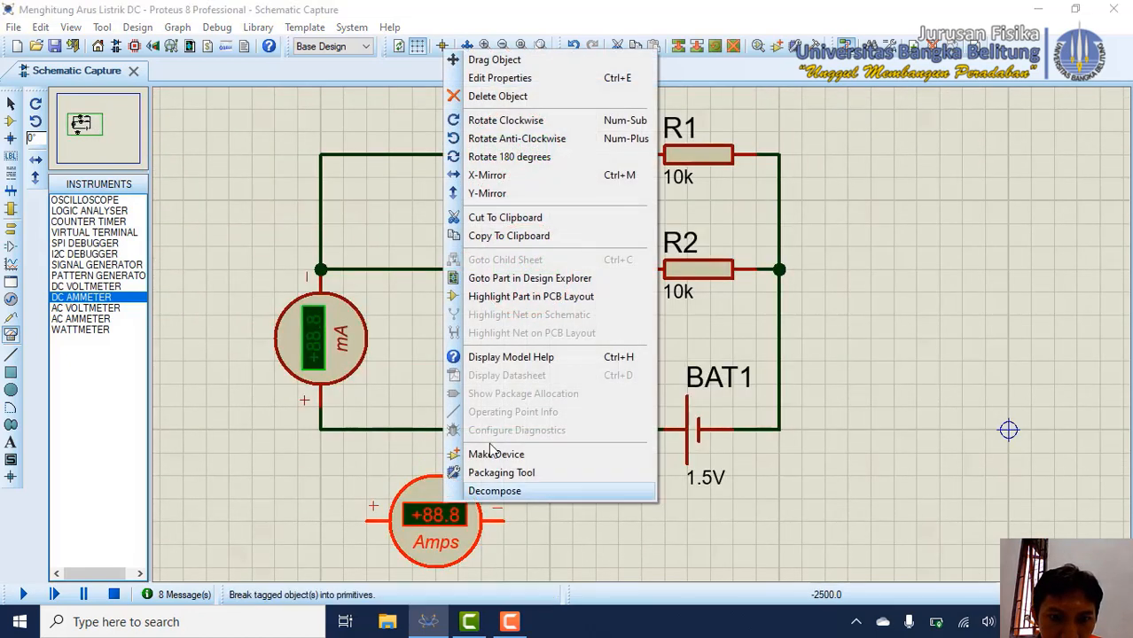
{"action": "left_click", "coordinate": [483, 96]}
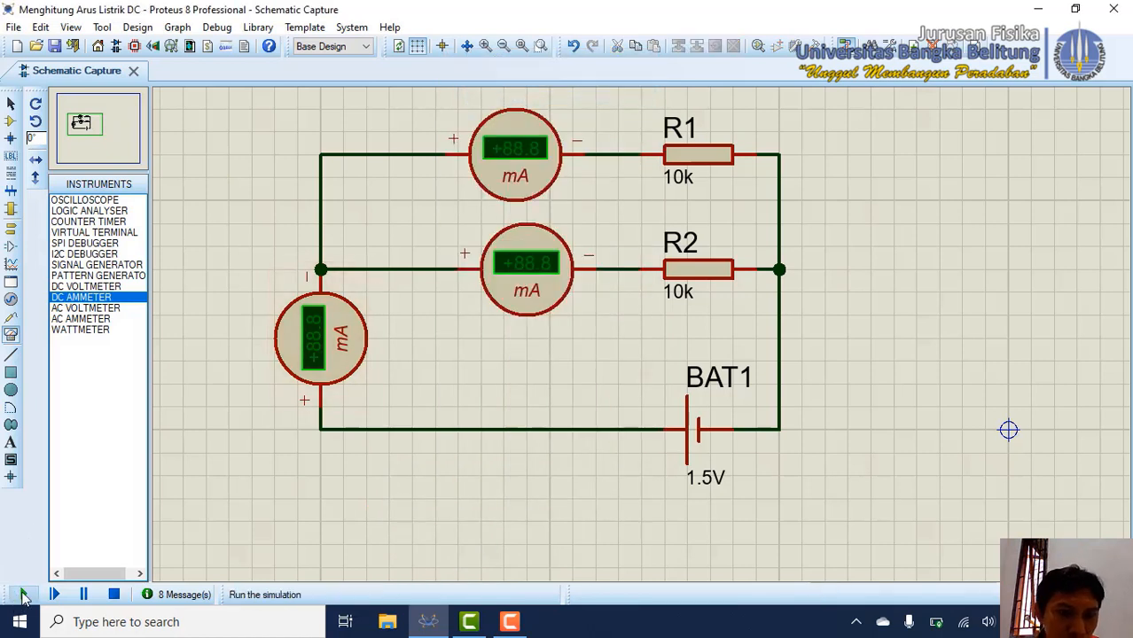
- Run the simulation to read the branch and total currents of the parallel circuit, and stop it
{"action": "left_click", "coordinate": [24, 595]}
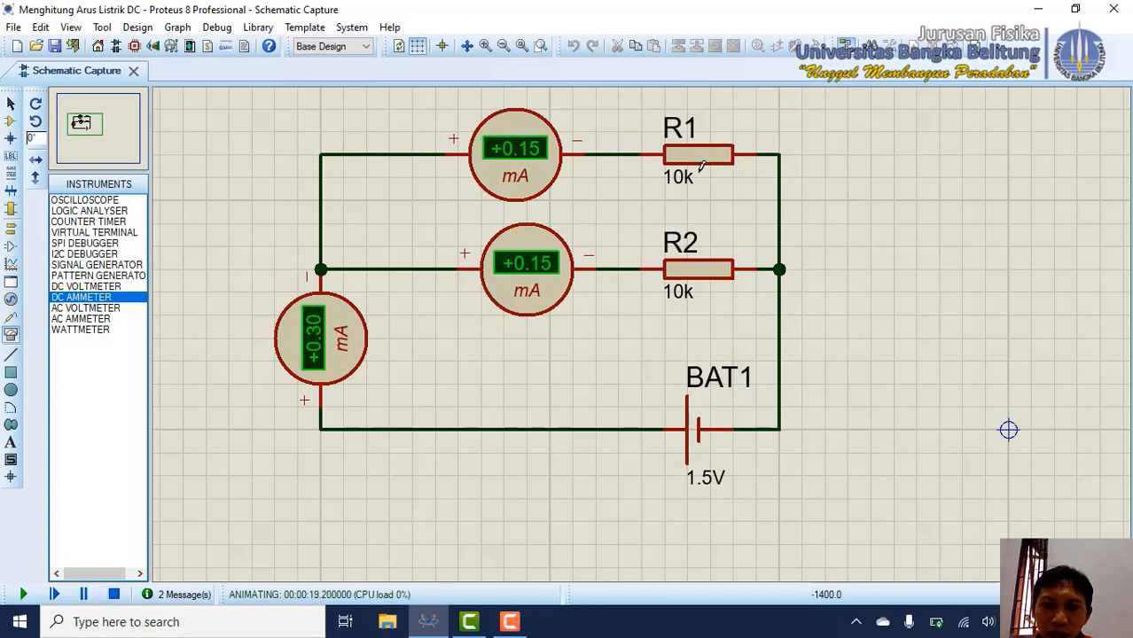
{"action": "left_click", "coordinate": [114, 595]}
- Set the resistance of R1 to 30k
{"action": "right_click", "coordinate": [679, 176]}
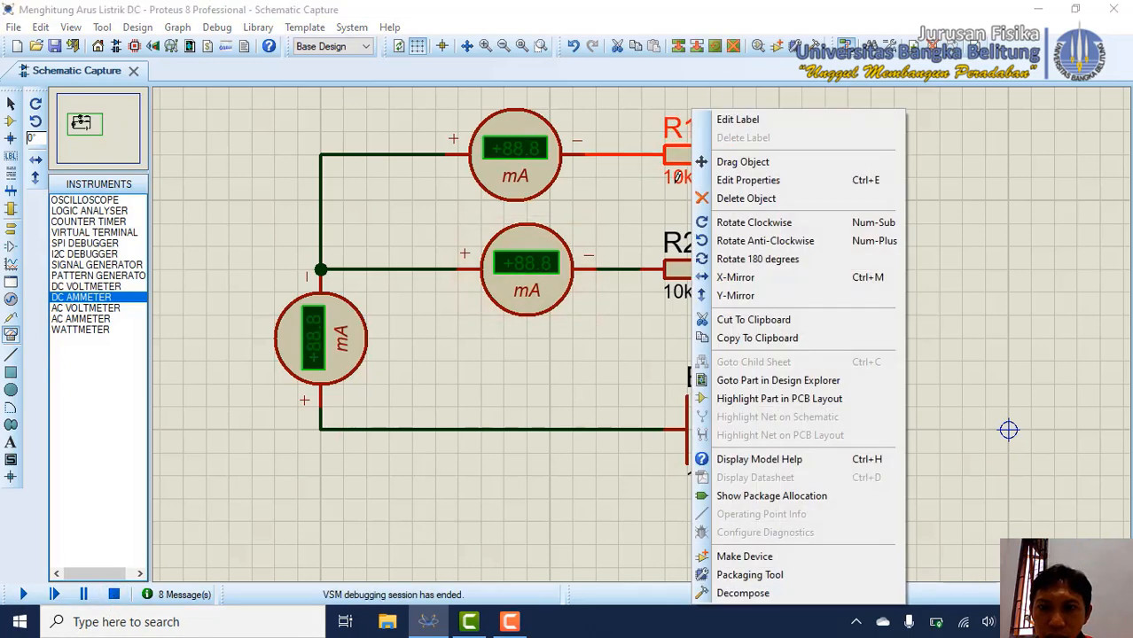
{"action": "left_click", "coordinate": [745, 180]}
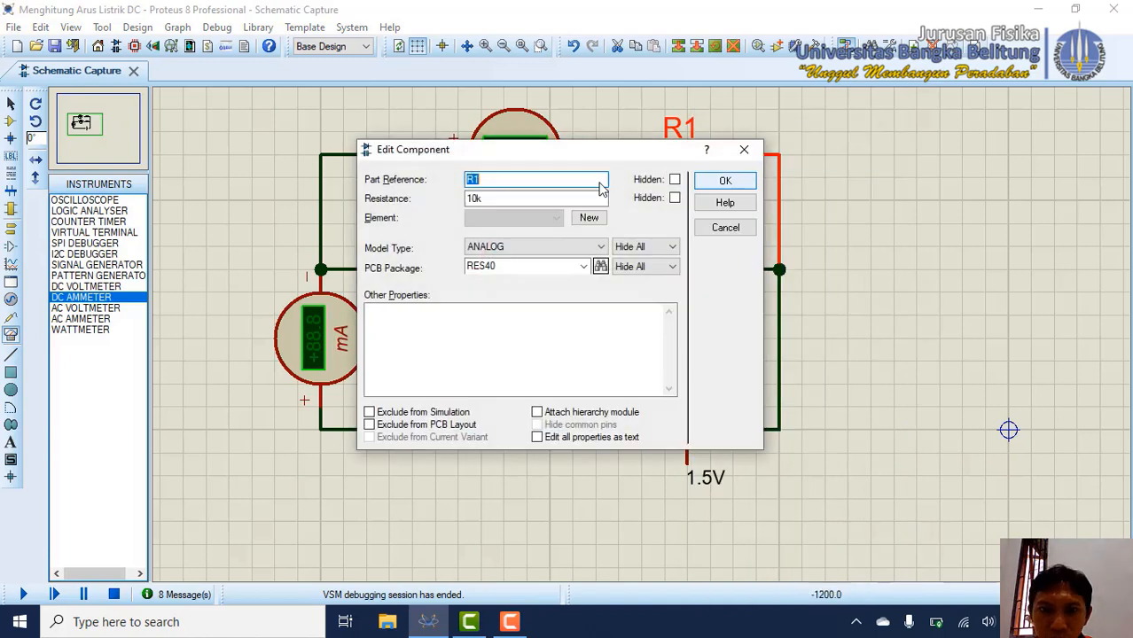
{"action": "left_click", "coordinate": [479, 198]}
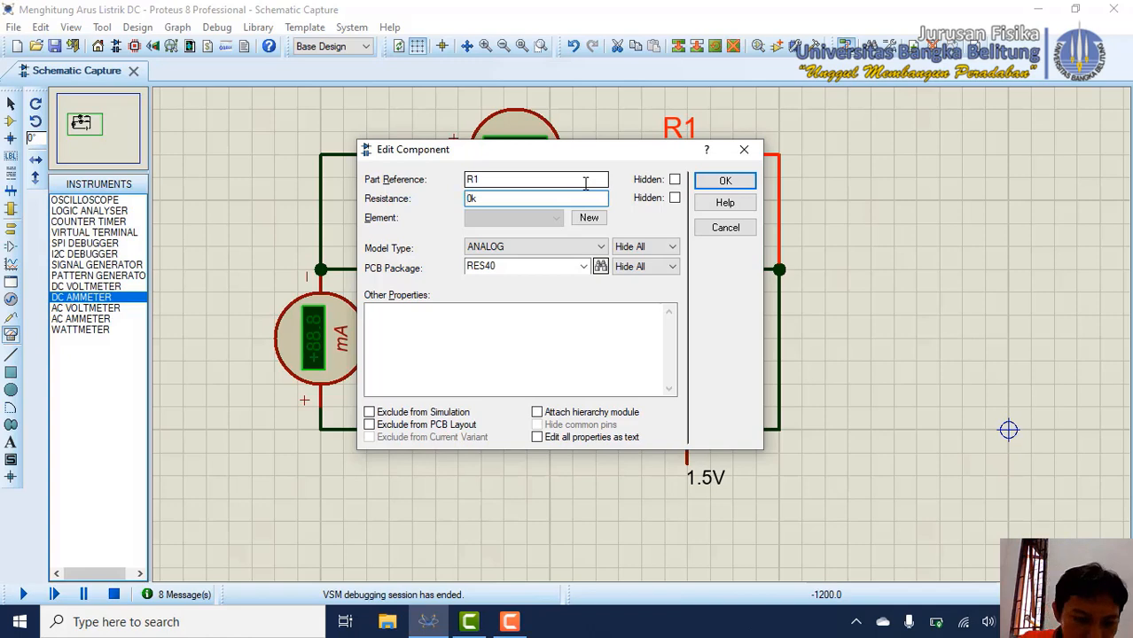
{"action": "left_click", "coordinate": [725, 180]}
- Set the resistance of R2 to 60k
{"action": "right_click", "coordinate": [692, 276]}
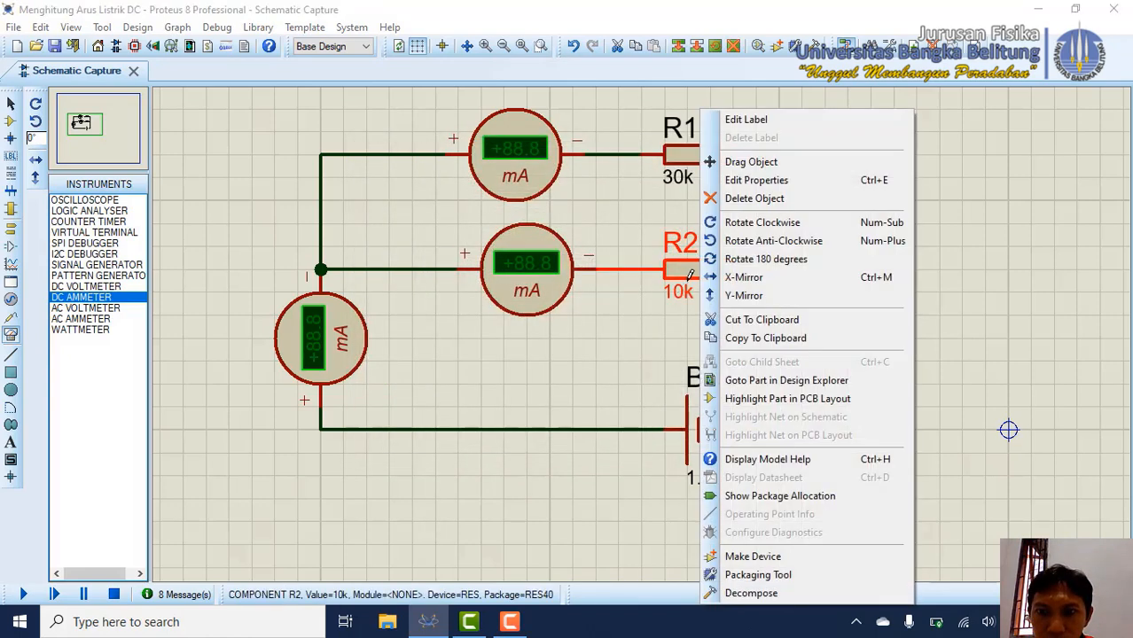
{"action": "left_click", "coordinate": [788, 180]}
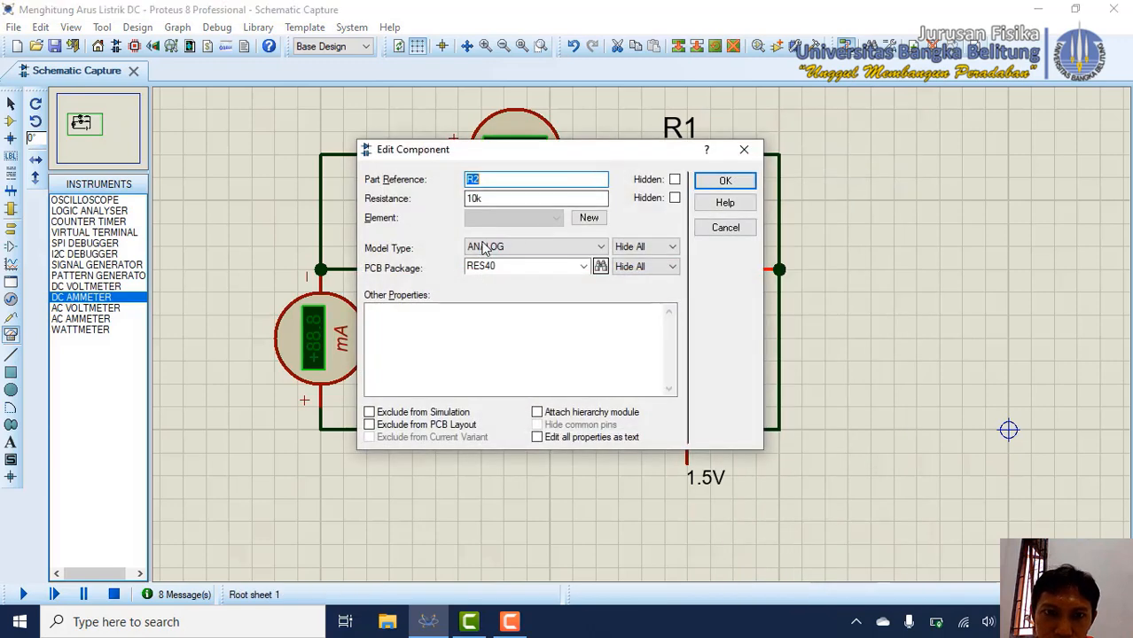
{"action": "left_click", "coordinate": [472, 199]}
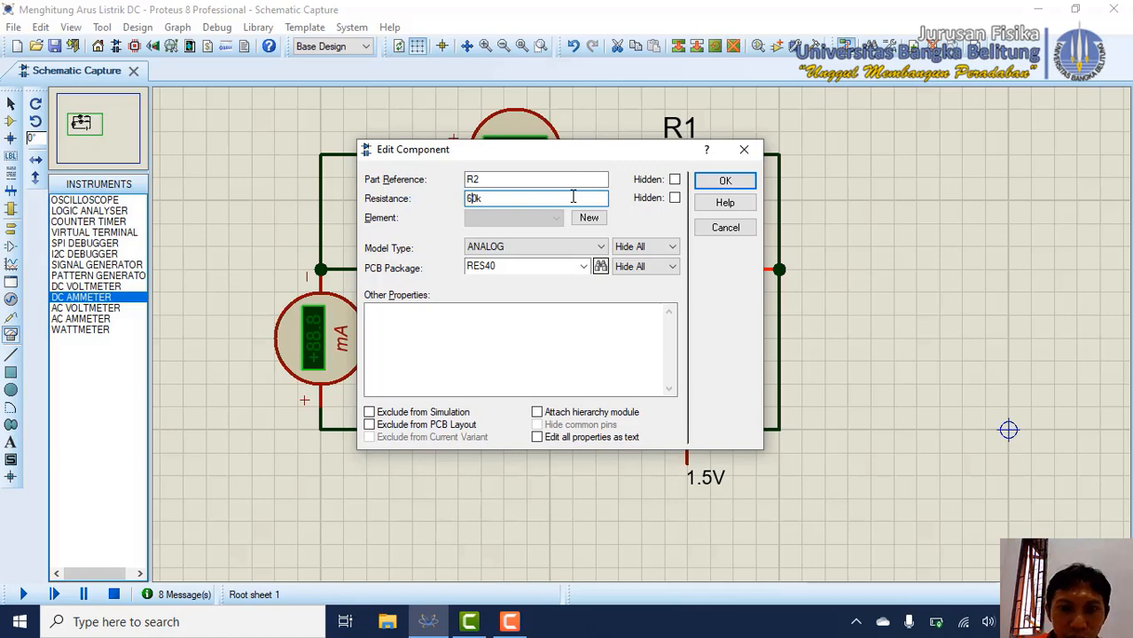
{"action": "type", "text": "6"}
{"action": "left_click", "coordinate": [725, 180]}
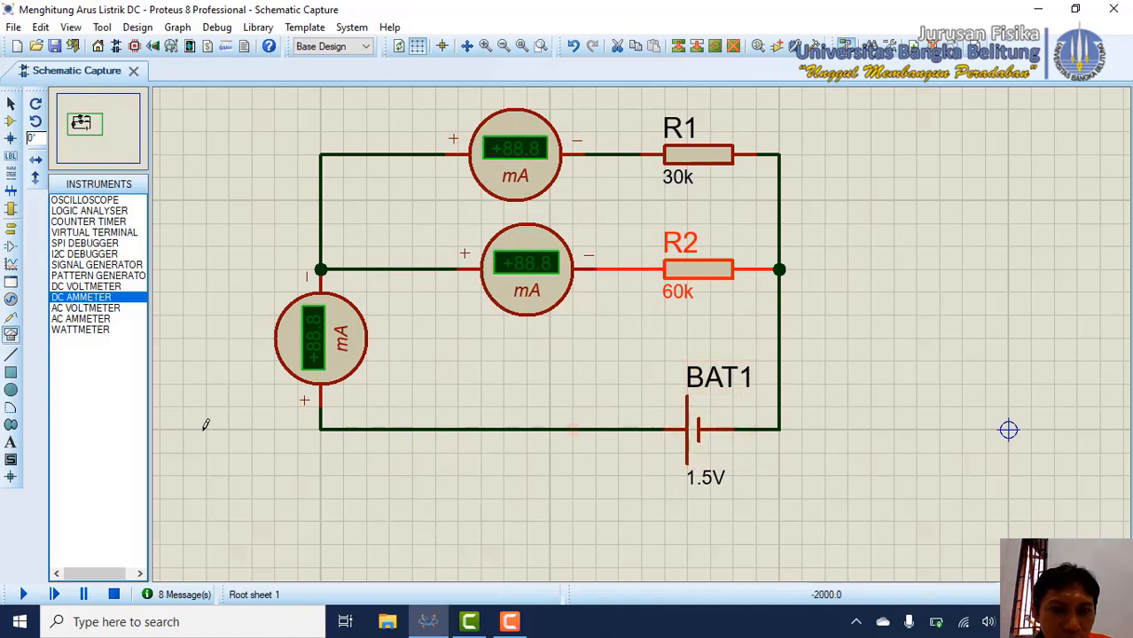
- Run the simulation with the new resistor values to measure the branch and total currents
{"action": "left_click", "coordinate": [25, 596]}
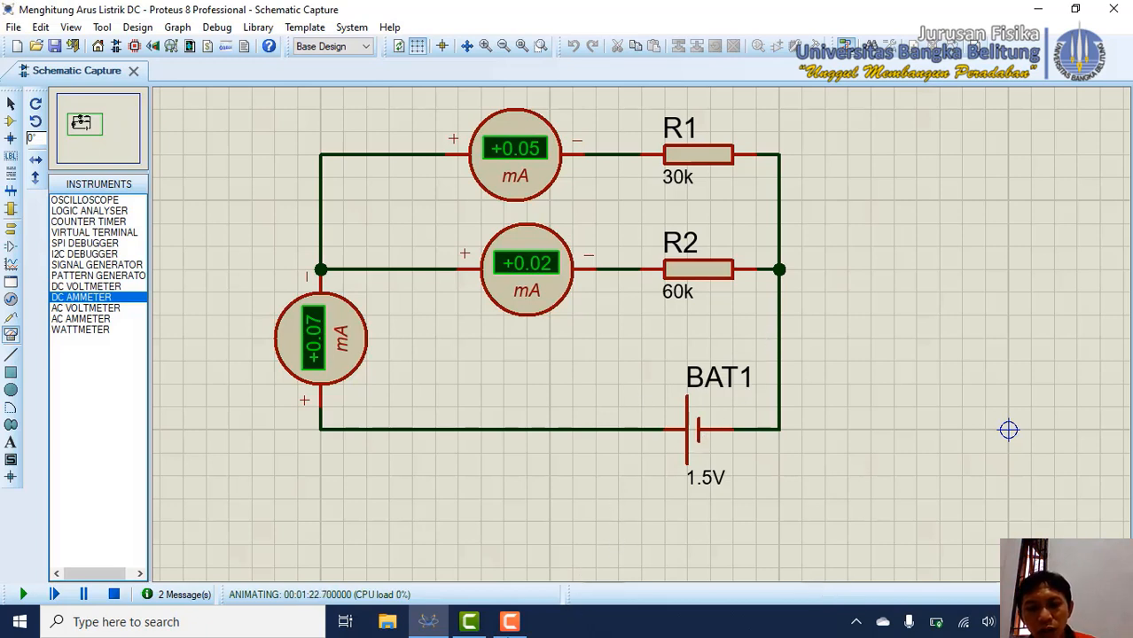
{"action": "mouse_move", "coordinate": [515, 626]}
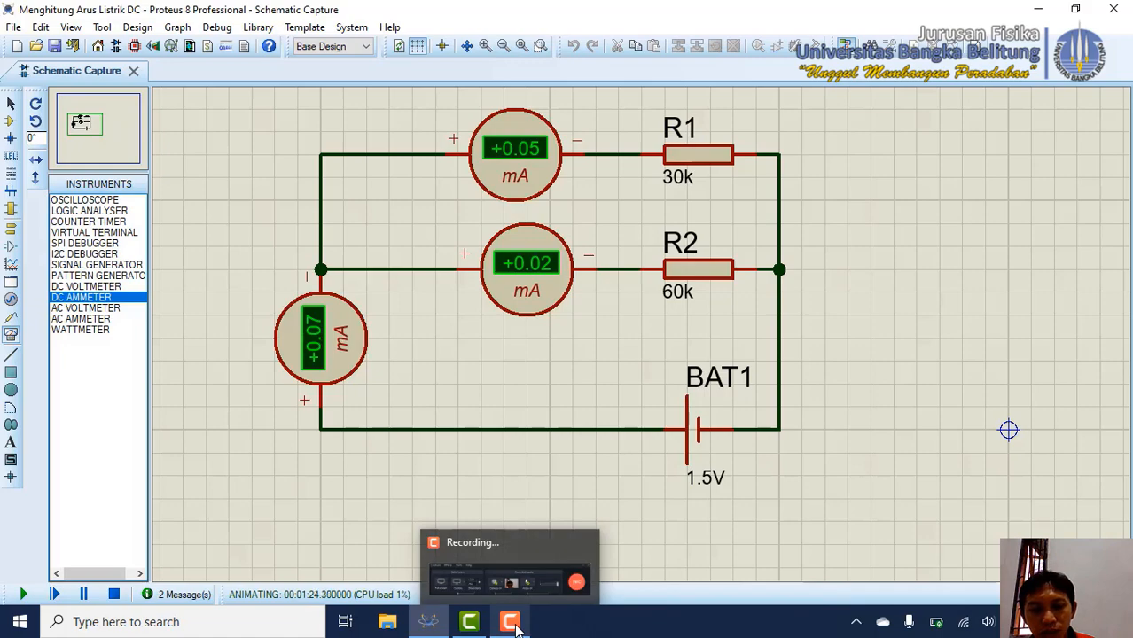